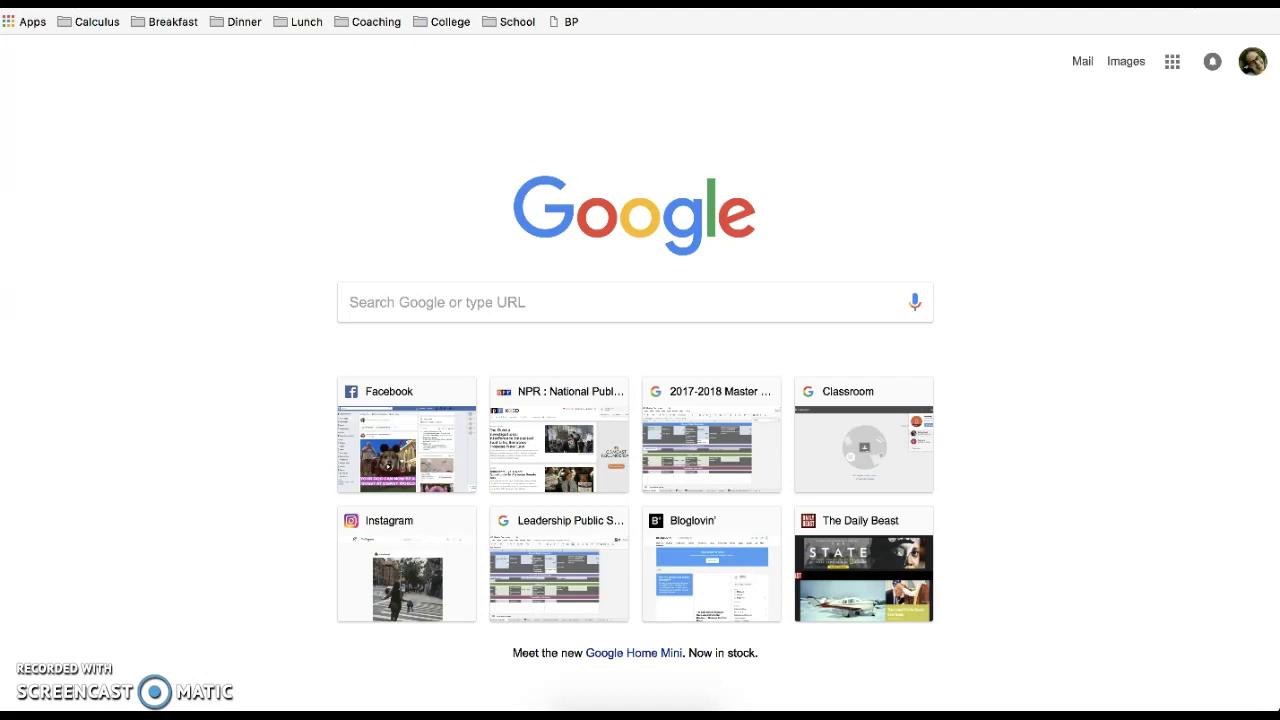
Step: Go to the Common Application website at commonapp.org
{"action": "type", "text": "commonapp.or"}
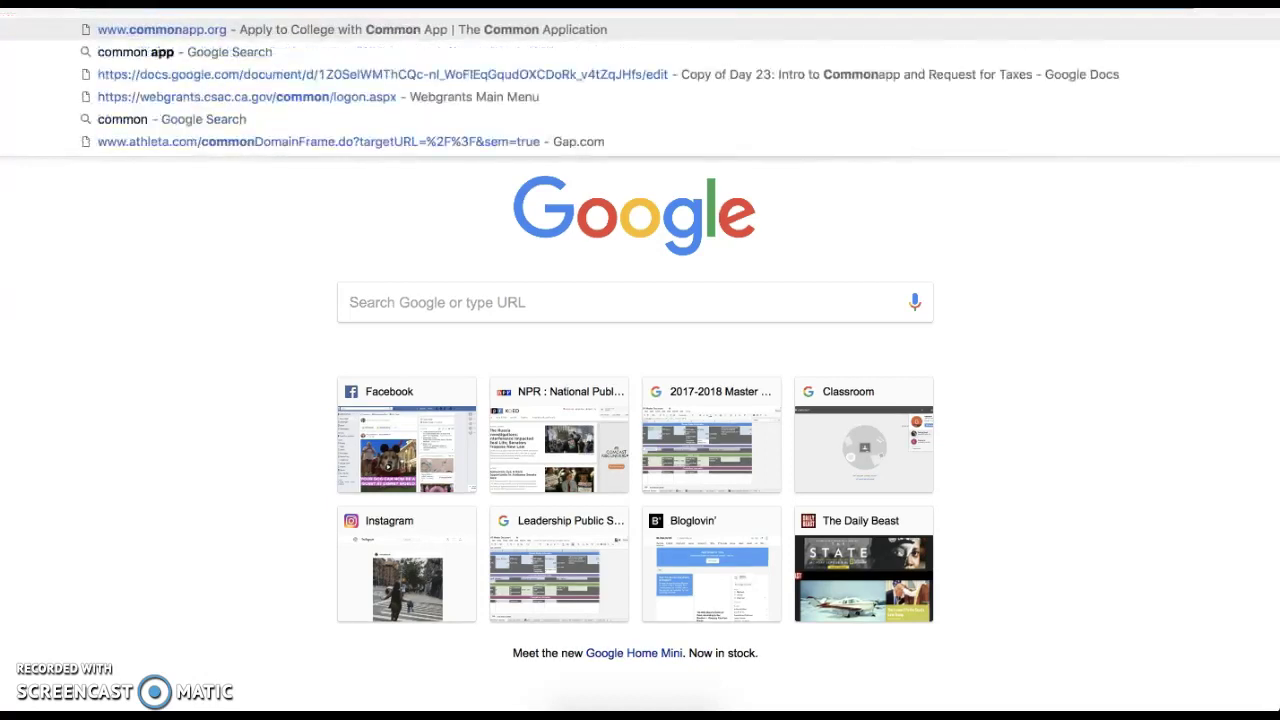
{"action": "type", "text": "g"}
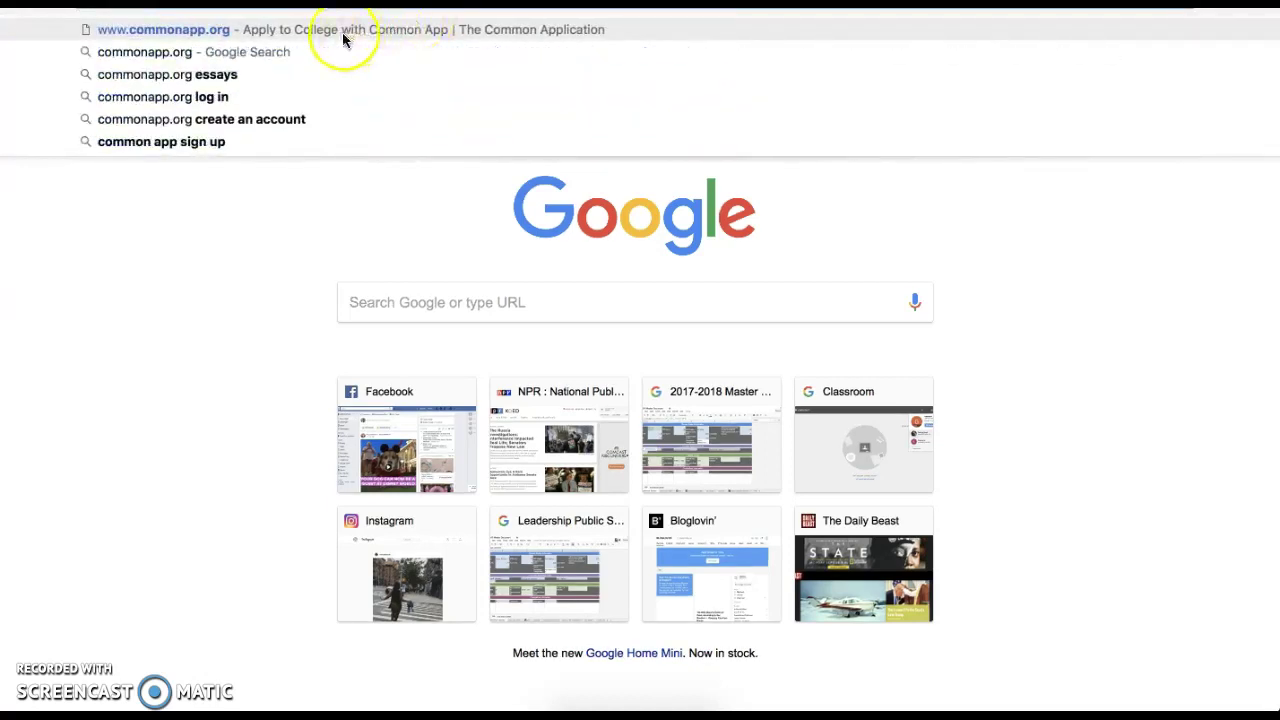
{"action": "left_click", "coordinate": [343, 39]}
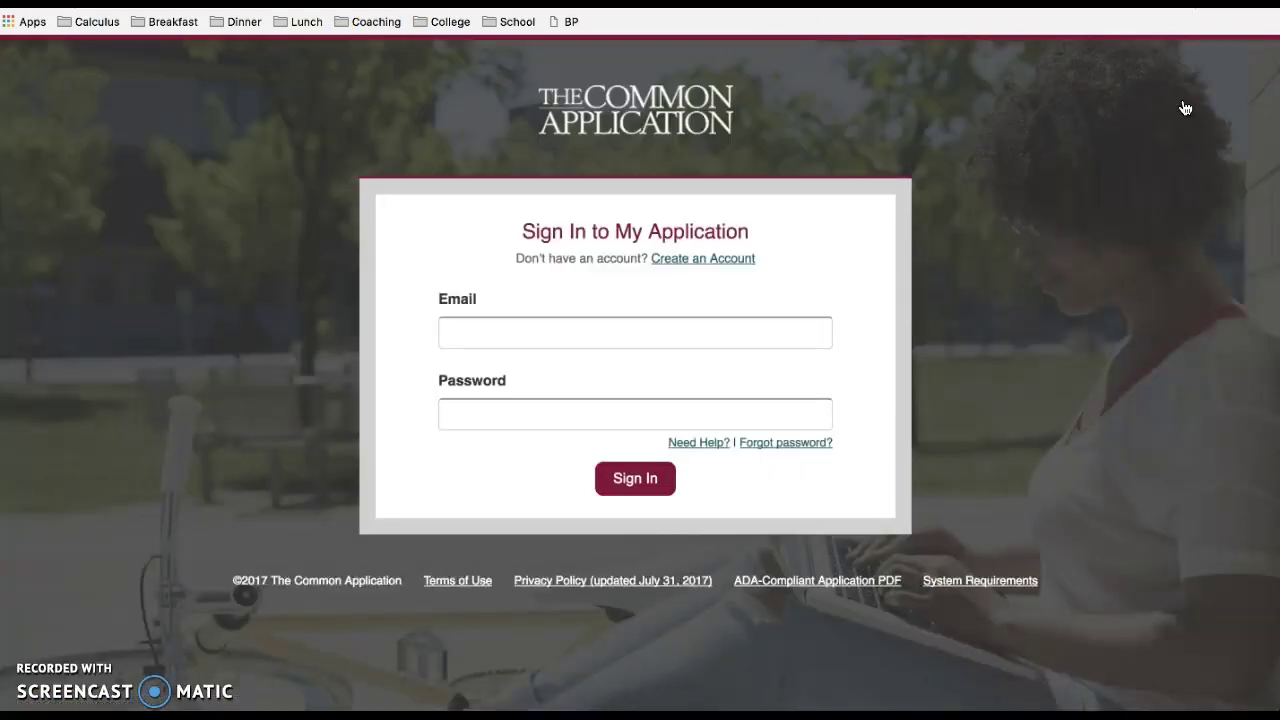
Step: Start creating a new account from the sign-in page and register as a Student
{"action": "left_click", "coordinate": [1120, 113]}
{"action": "left_click", "coordinate": [799, 272]}
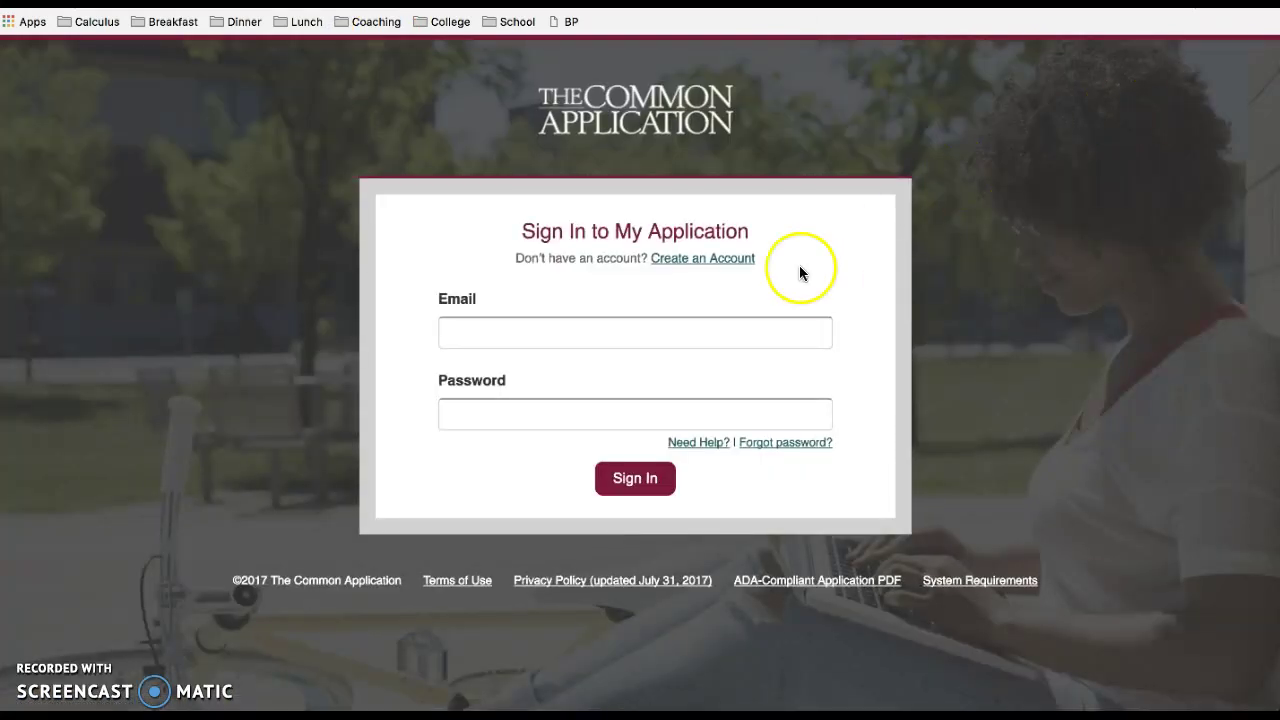
{"action": "left_click", "coordinate": [713, 262]}
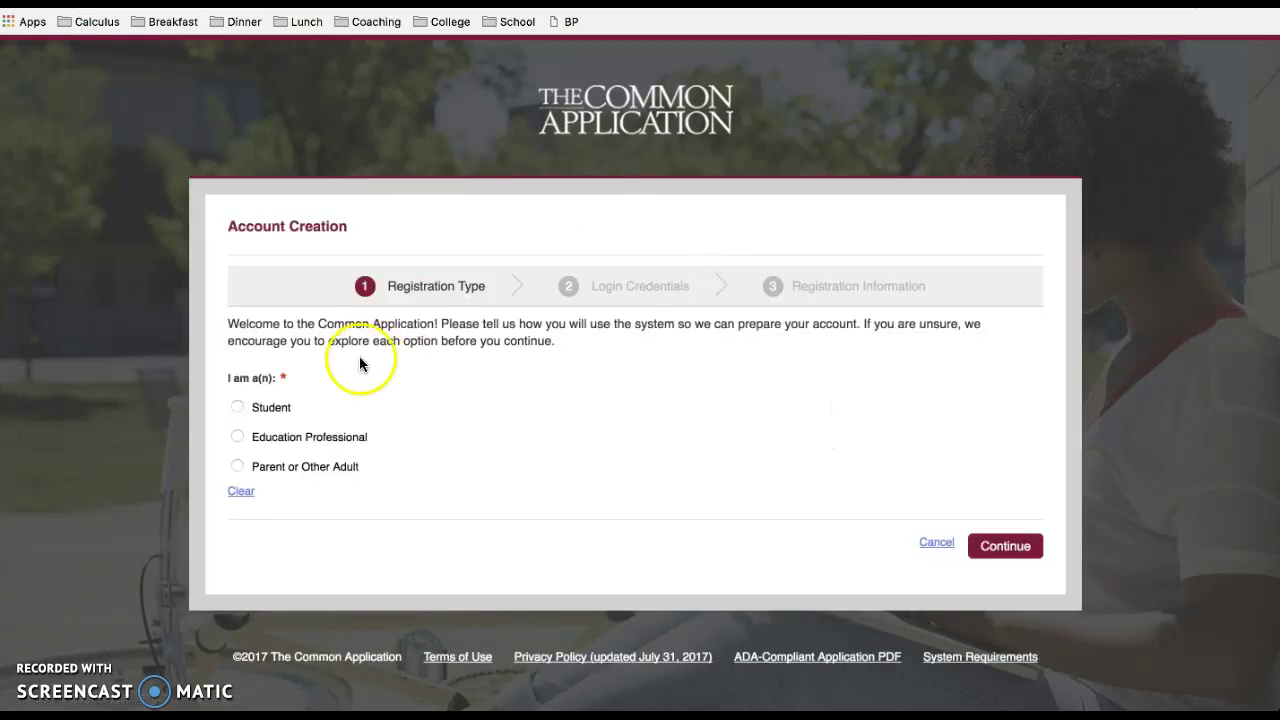
{"action": "left_click", "coordinate": [256, 410]}
{"action": "left_click", "coordinate": [1005, 549]}
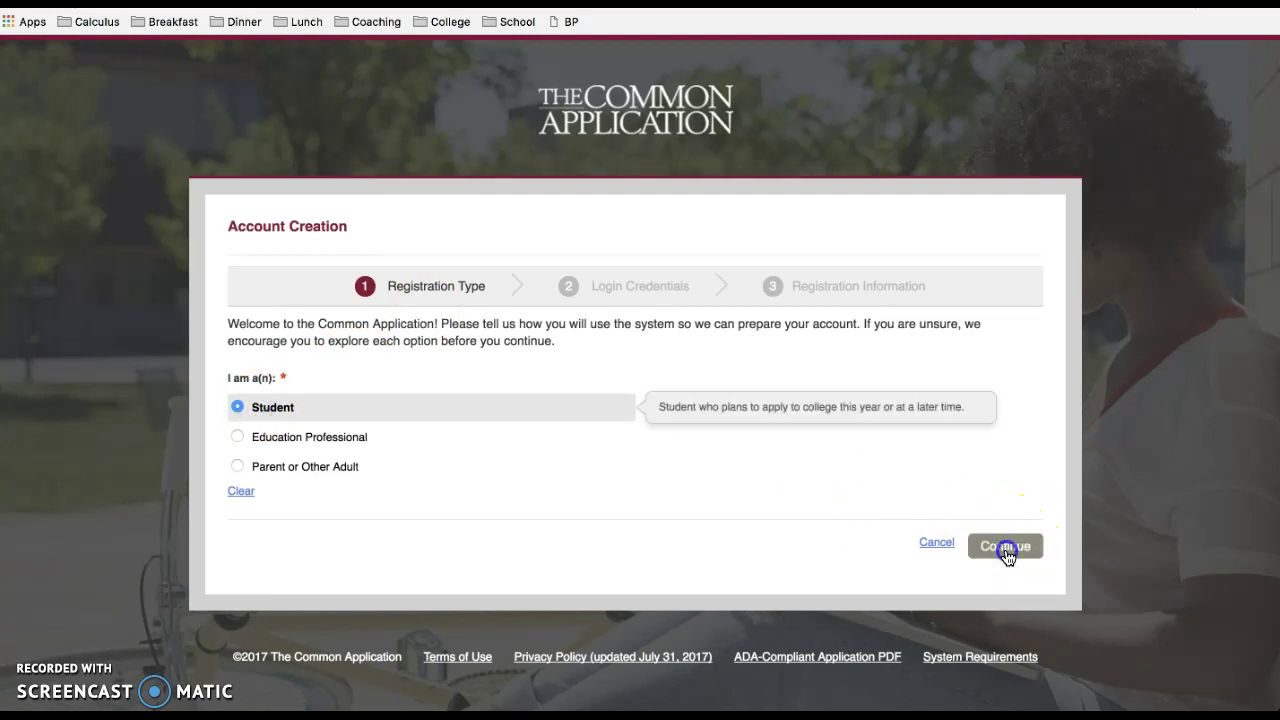
Step: Record the e-mail and password in the Password Tracker of College Application Workbook 2017 and submit them as the new account's login credentials
{"action": "left_click", "coordinate": [348, 362]}
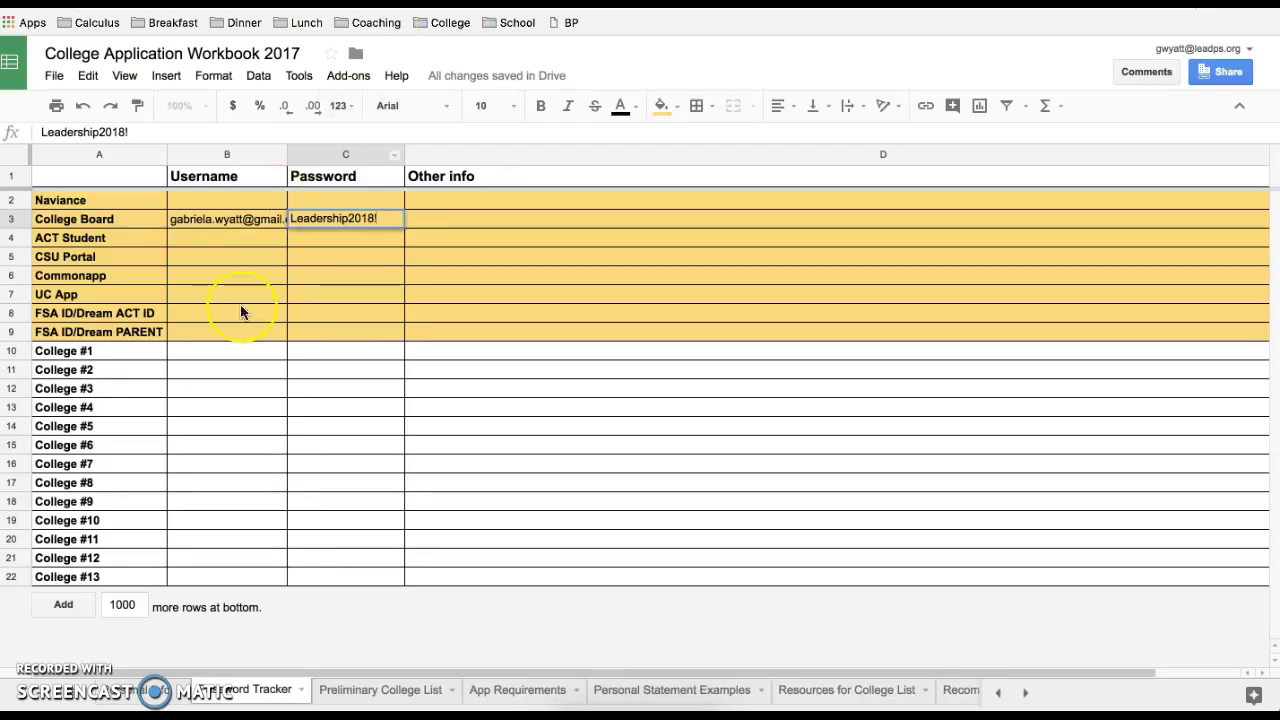
{"action": "left_click", "coordinate": [304, 310]}
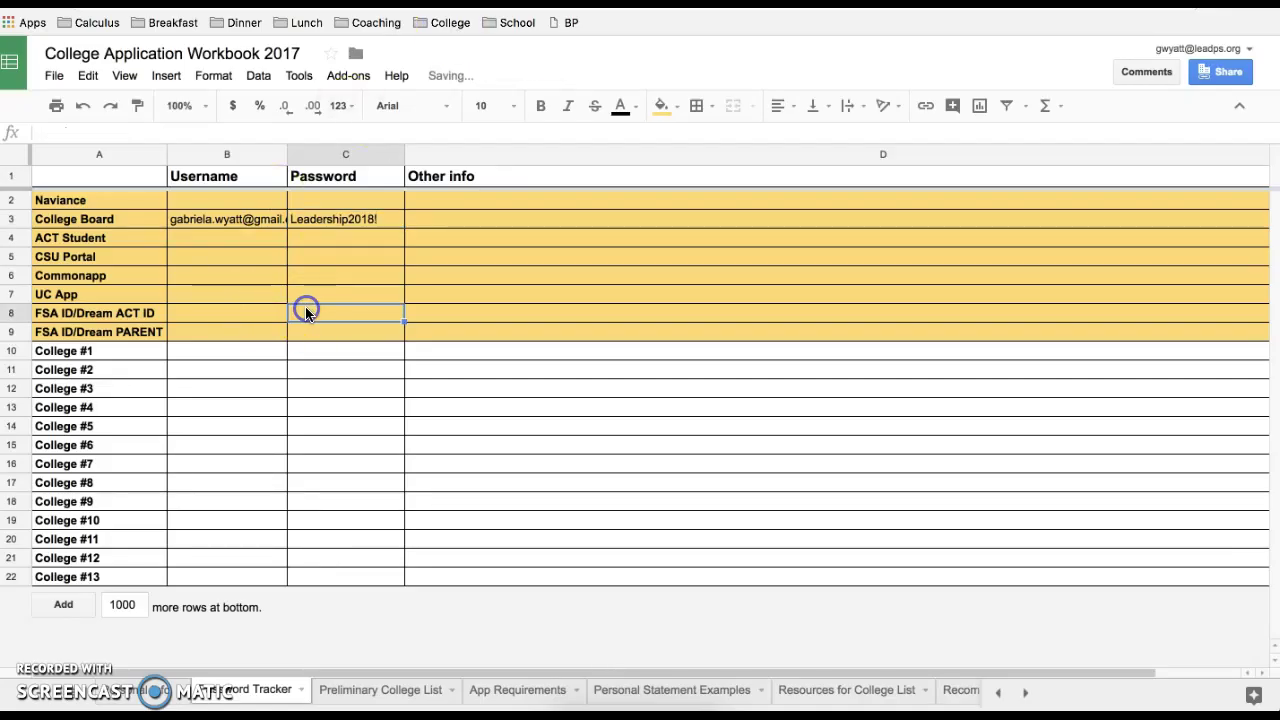
{"action": "left_click", "coordinate": [194, 214]}
{"action": "left_click", "coordinate": [320, 220]}
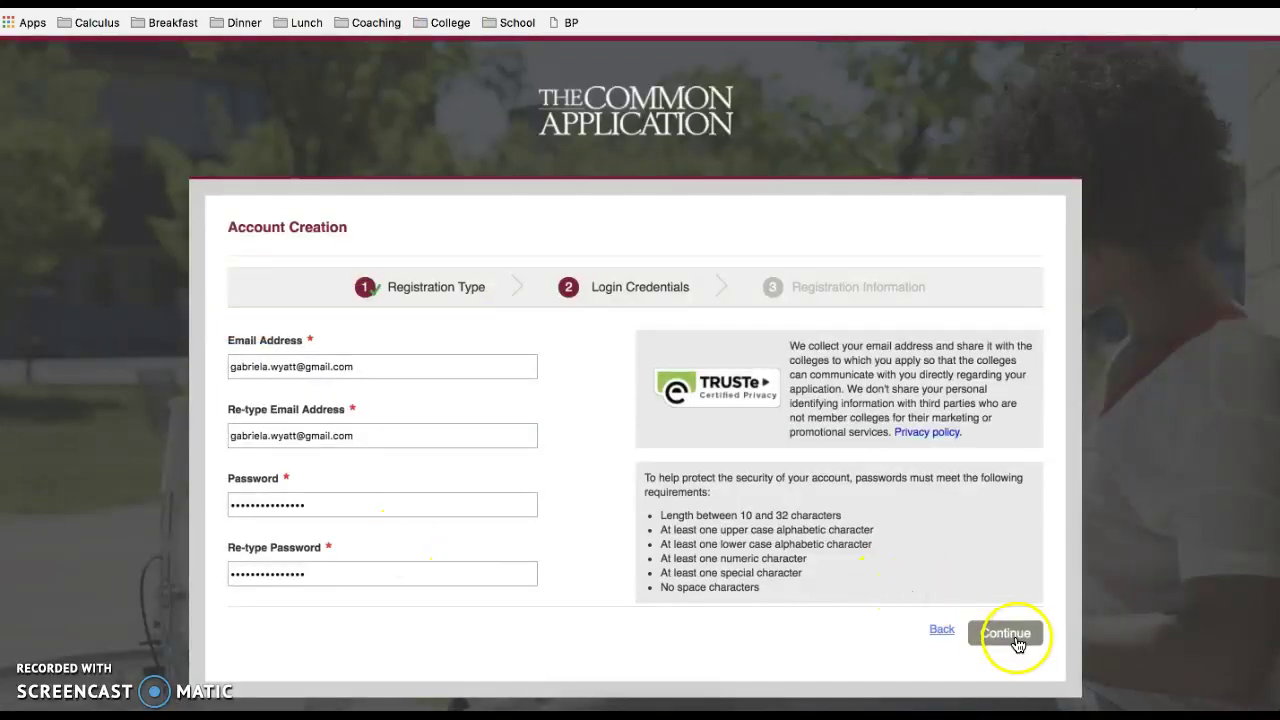
{"action": "left_click", "coordinate": [1017, 643]}
{"action": "left_click", "coordinate": [330, 229]}
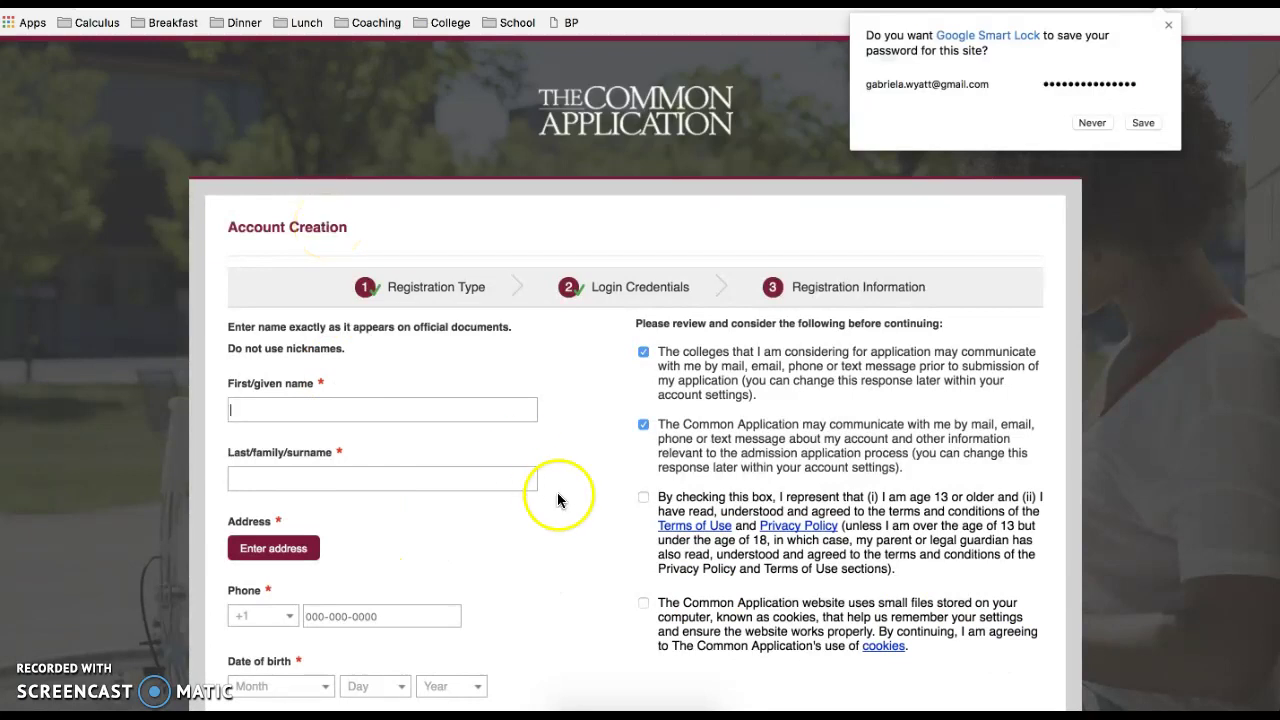
Step: Opt out of Common Application communications, accept the terms of use and cookies, and create the account
{"action": "scroll", "coordinate": [557, 492], "scroll_direction": "down", "scroll_amount": 2}
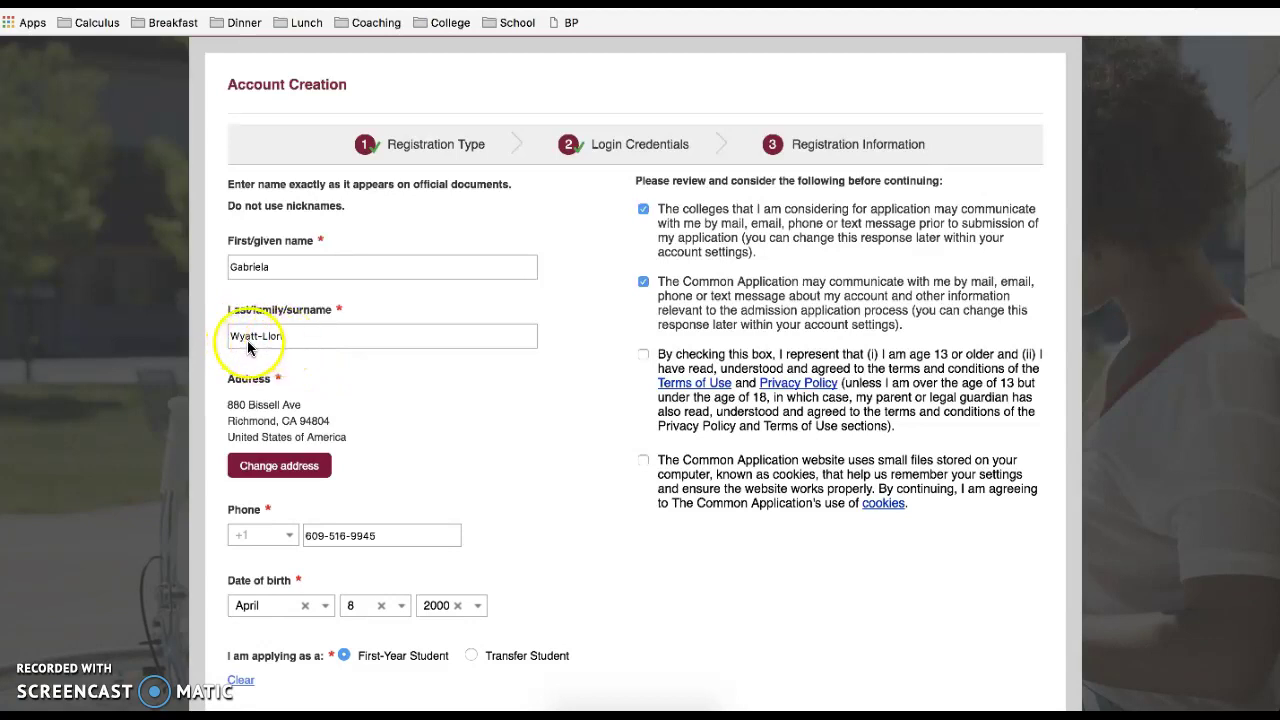
{"action": "scroll", "coordinate": [298, 342], "scroll_direction": "down", "scroll_amount": 1}
{"action": "scroll", "coordinate": [298, 349], "scroll_direction": "down", "scroll_amount": 4}
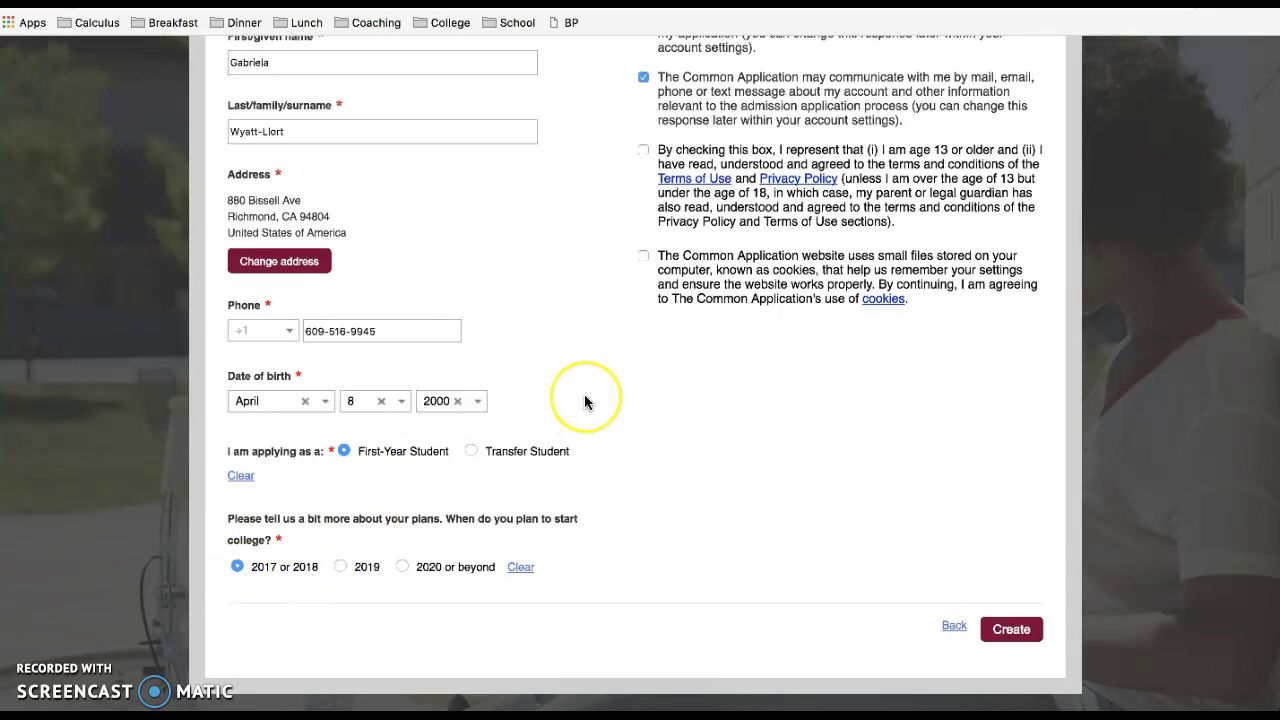
{"action": "scroll", "coordinate": [586, 400], "scroll_direction": "up", "scroll_amount": 4}
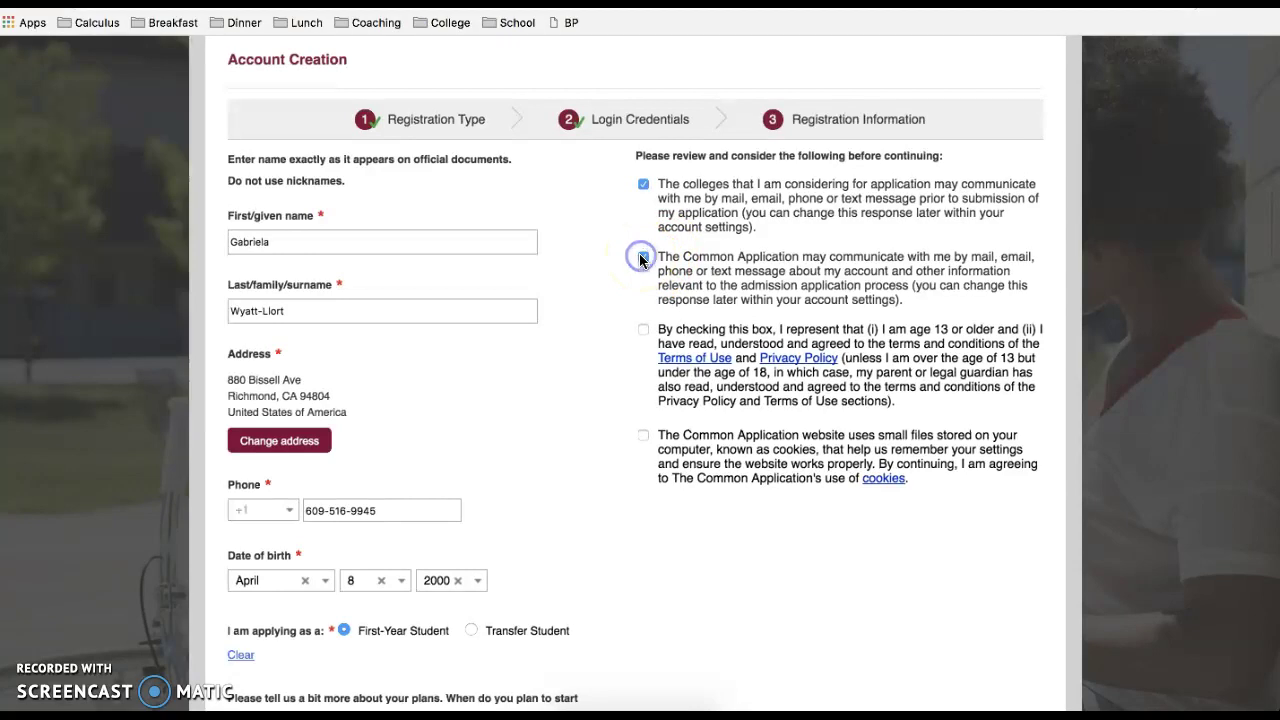
{"action": "left_click", "coordinate": [643, 330]}
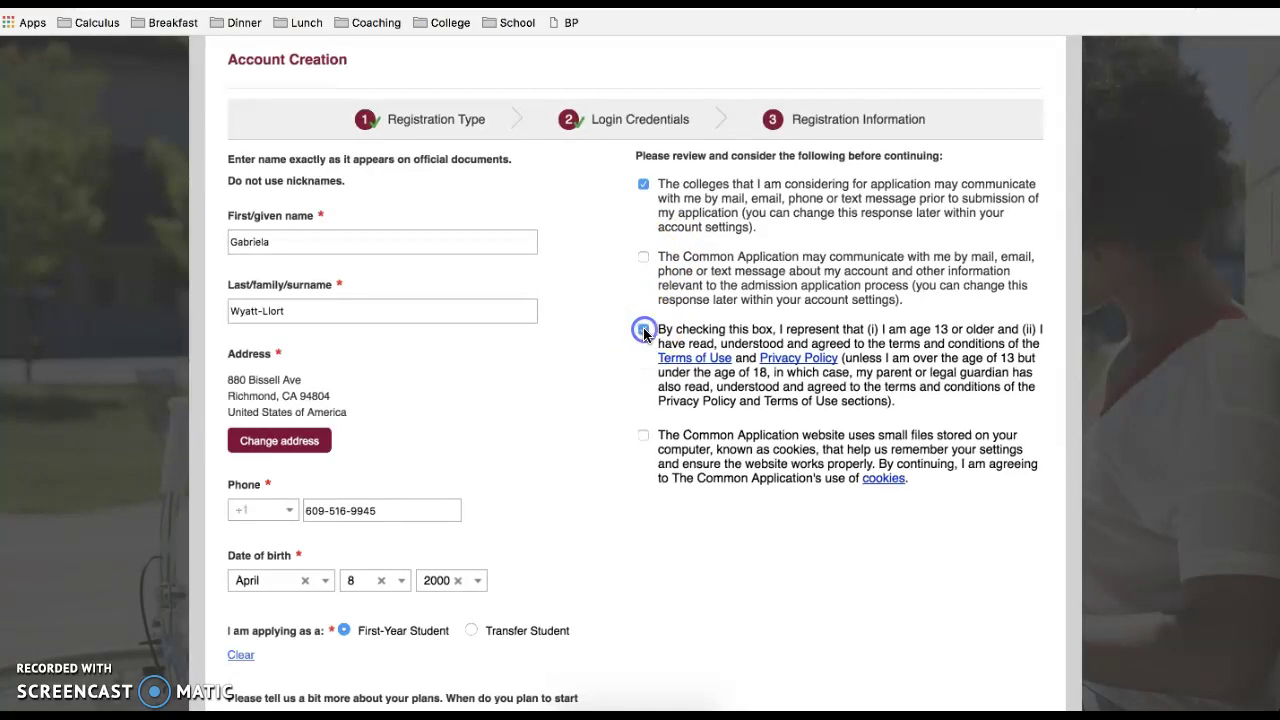
{"action": "left_click", "coordinate": [643, 437]}
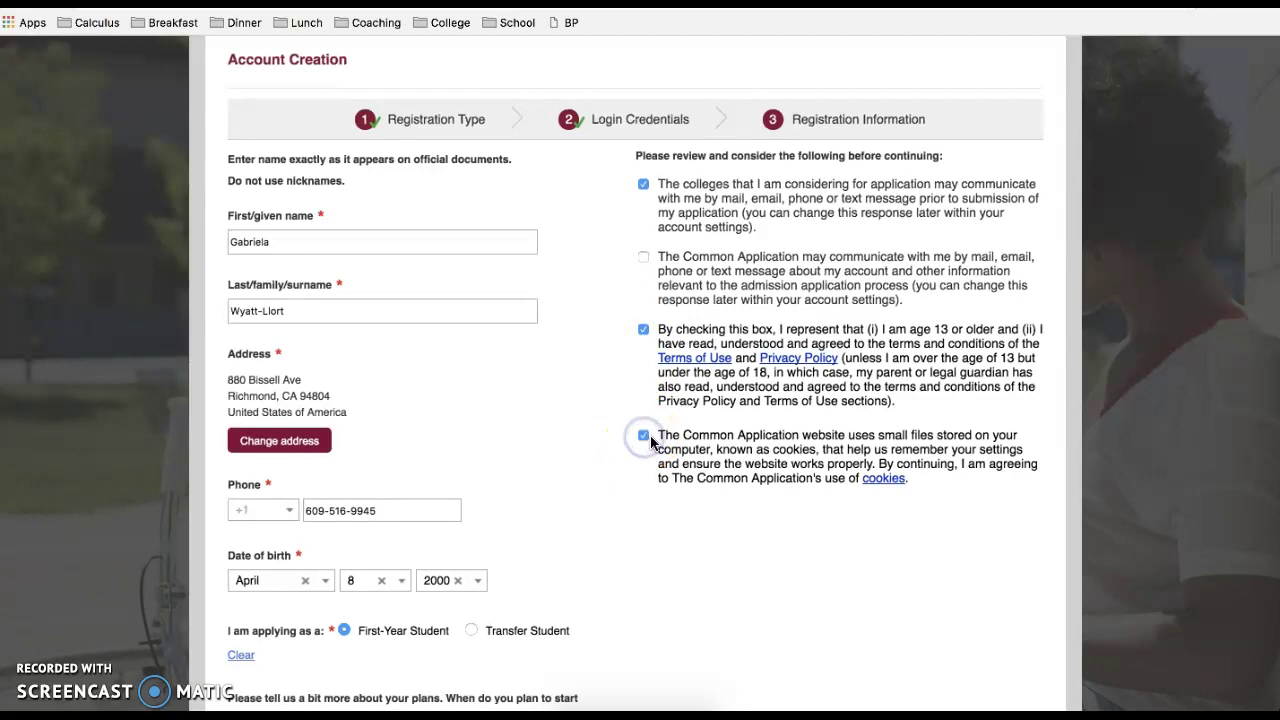
{"action": "scroll", "coordinate": [720, 478], "scroll_direction": "down", "scroll_amount": 5}
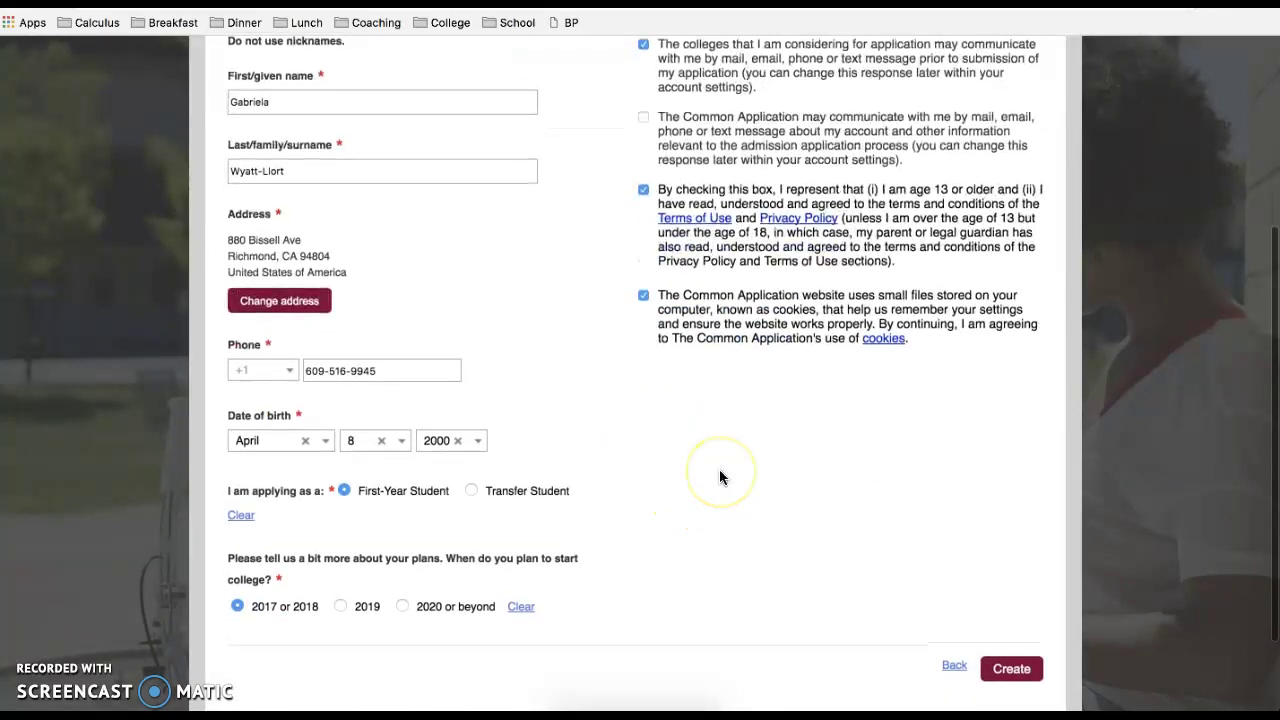
{"action": "left_click", "coordinate": [1012, 607]}
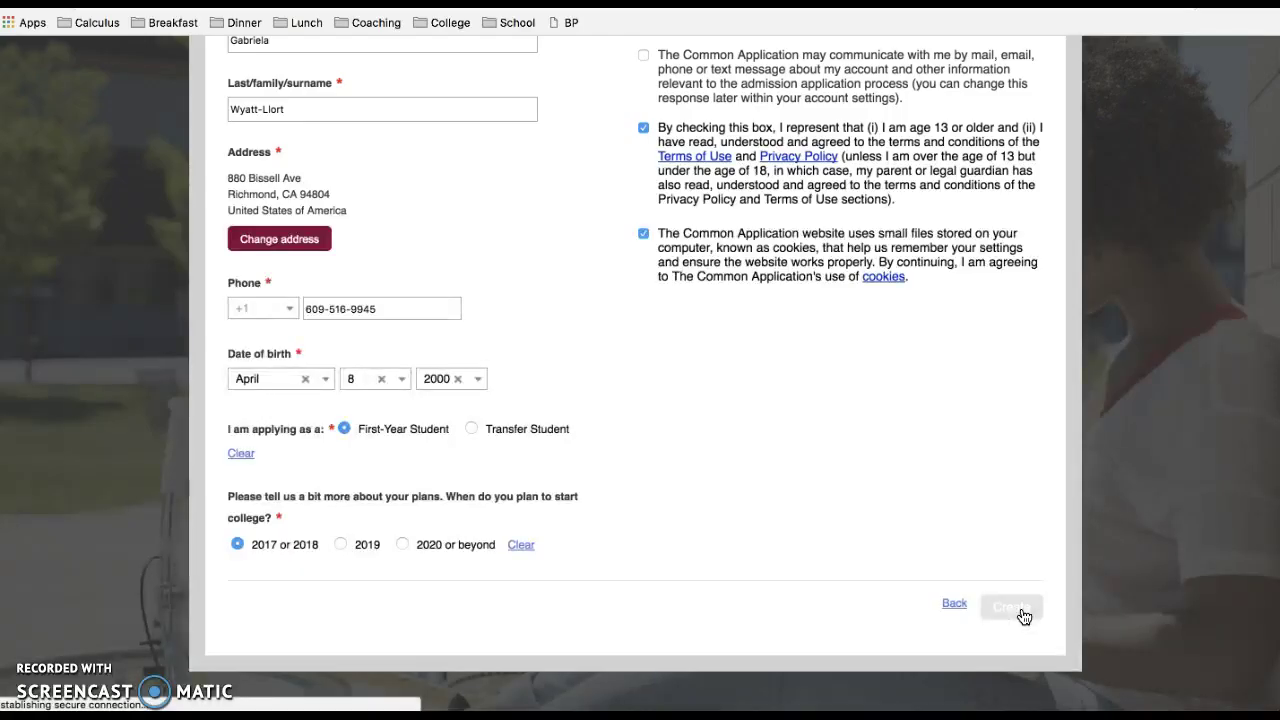
Step: Look over the dashboard and open the Profile form of the Common App application
{"action": "scroll", "coordinate": [782, 555], "scroll_direction": "down", "scroll_amount": 3}
{"action": "scroll", "coordinate": [782, 555], "scroll_direction": "up", "scroll_amount": 3}
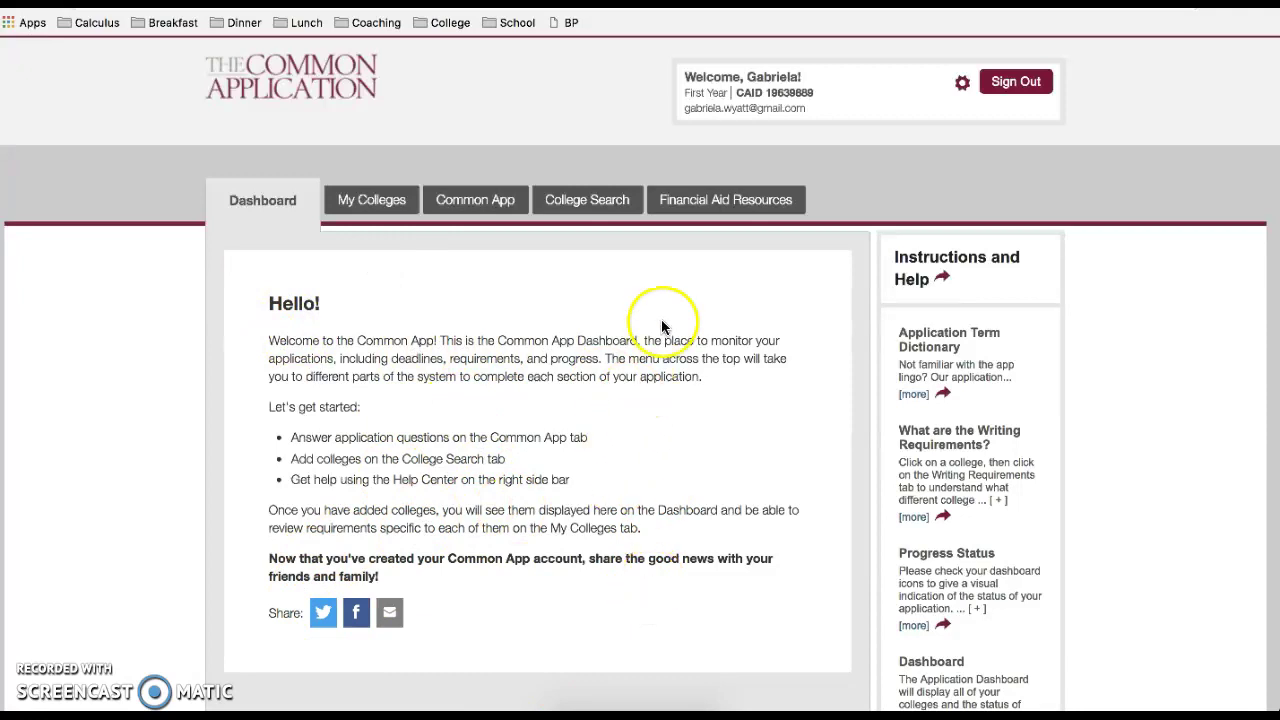
{"action": "left_click", "coordinate": [470, 201]}
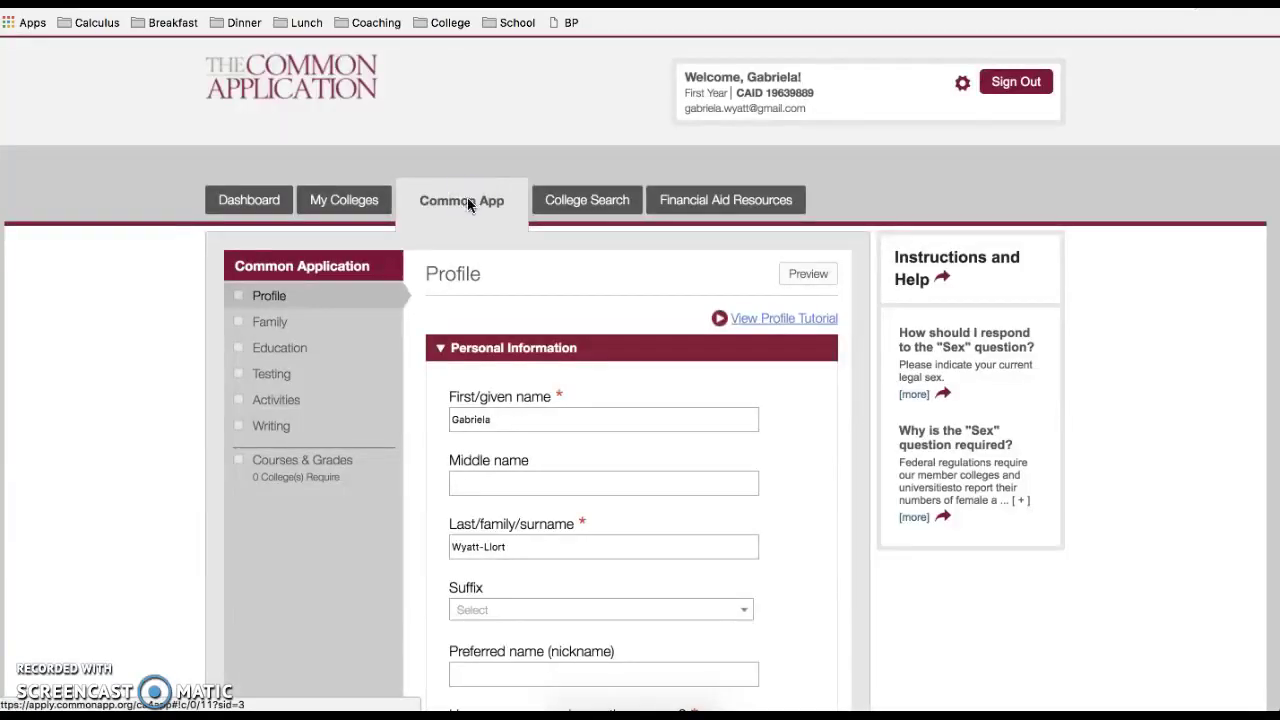
Step: Enter the student's middle name and answer Yes to having used other names
{"action": "scroll", "coordinate": [487, 462], "scroll_direction": "down", "scroll_amount": 2}
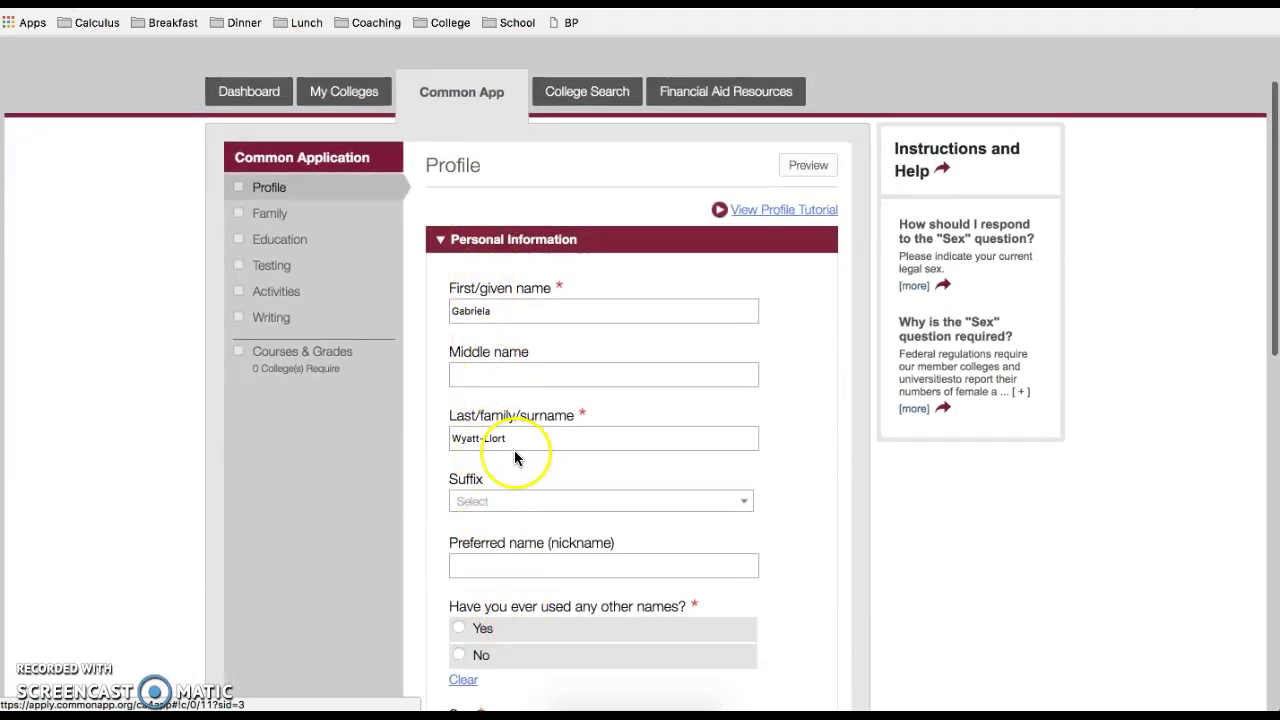
{"action": "scroll", "coordinate": [520, 455], "scroll_direction": "down", "scroll_amount": 3}
{"action": "scroll", "coordinate": [514, 450], "scroll_direction": "up", "scroll_amount": 4}
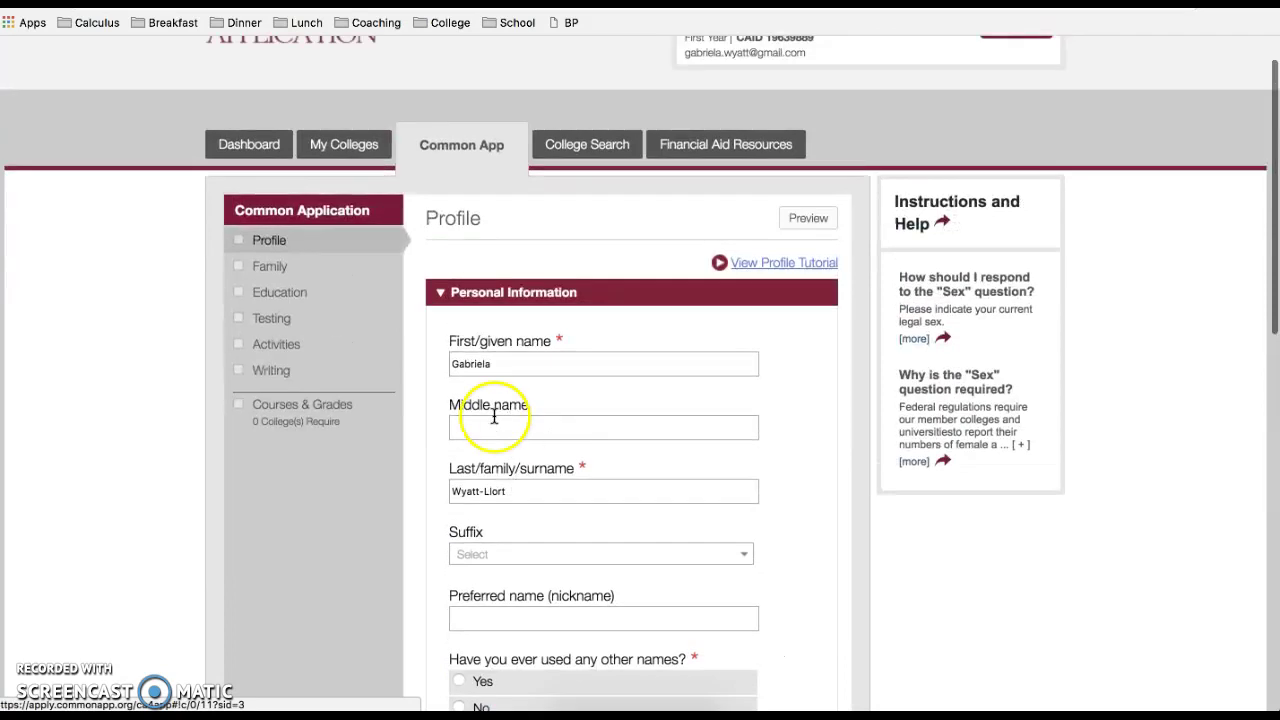
{"action": "left_click", "coordinate": [465, 426]}
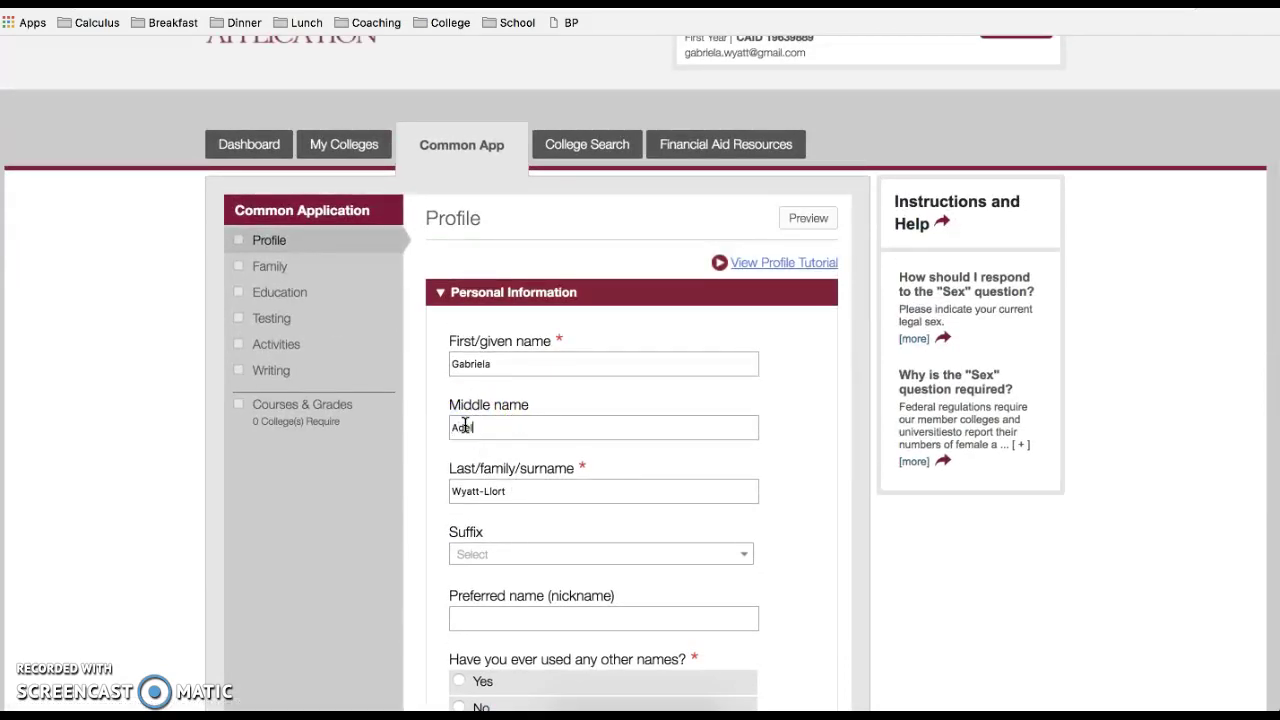
{"action": "type", "text": "Adela"}
{"action": "key", "text": "Tab"}
{"action": "key", "text": "Tab"}
{"action": "key", "text": "Tab"}
{"action": "key", "text": "Tab"}
{"action": "key", "text": "space"}
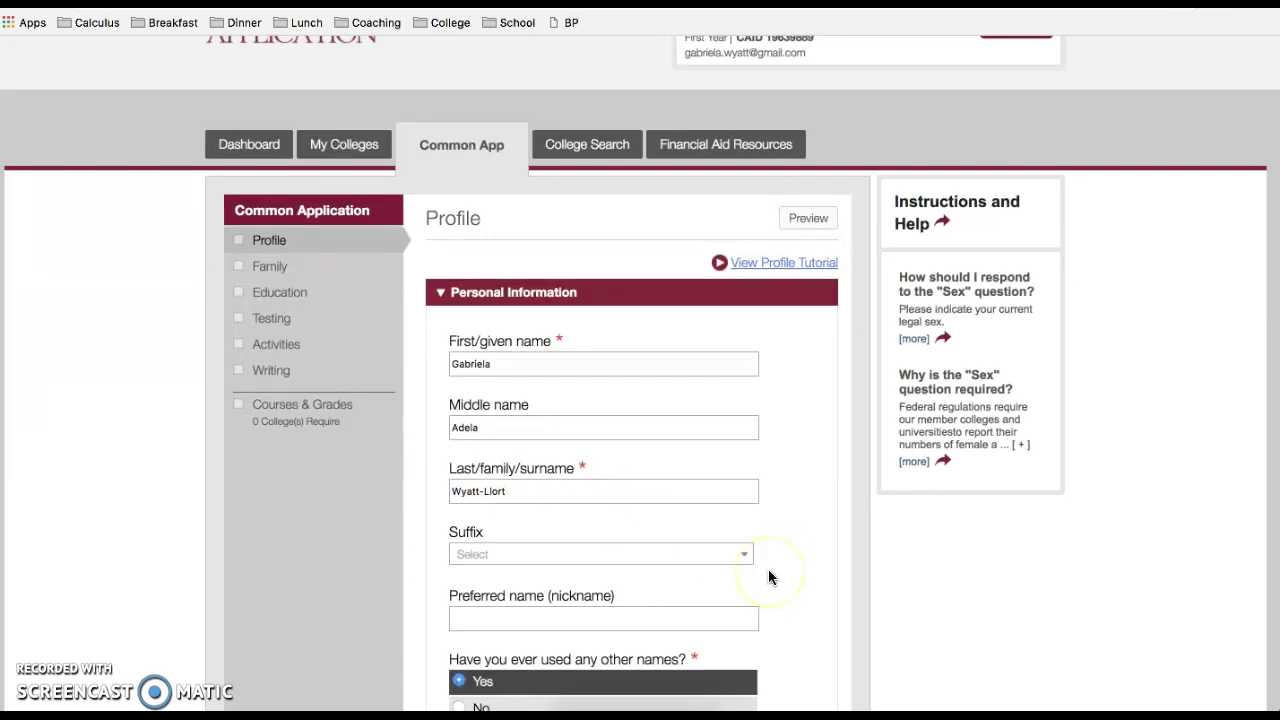
Step: Enter the student's former last name, keeping the other-names answer at Yes
{"action": "scroll", "coordinate": [768, 569], "scroll_direction": "down", "scroll_amount": 2}
{"action": "scroll", "coordinate": [768, 577], "scroll_direction": "down", "scroll_amount": 1}
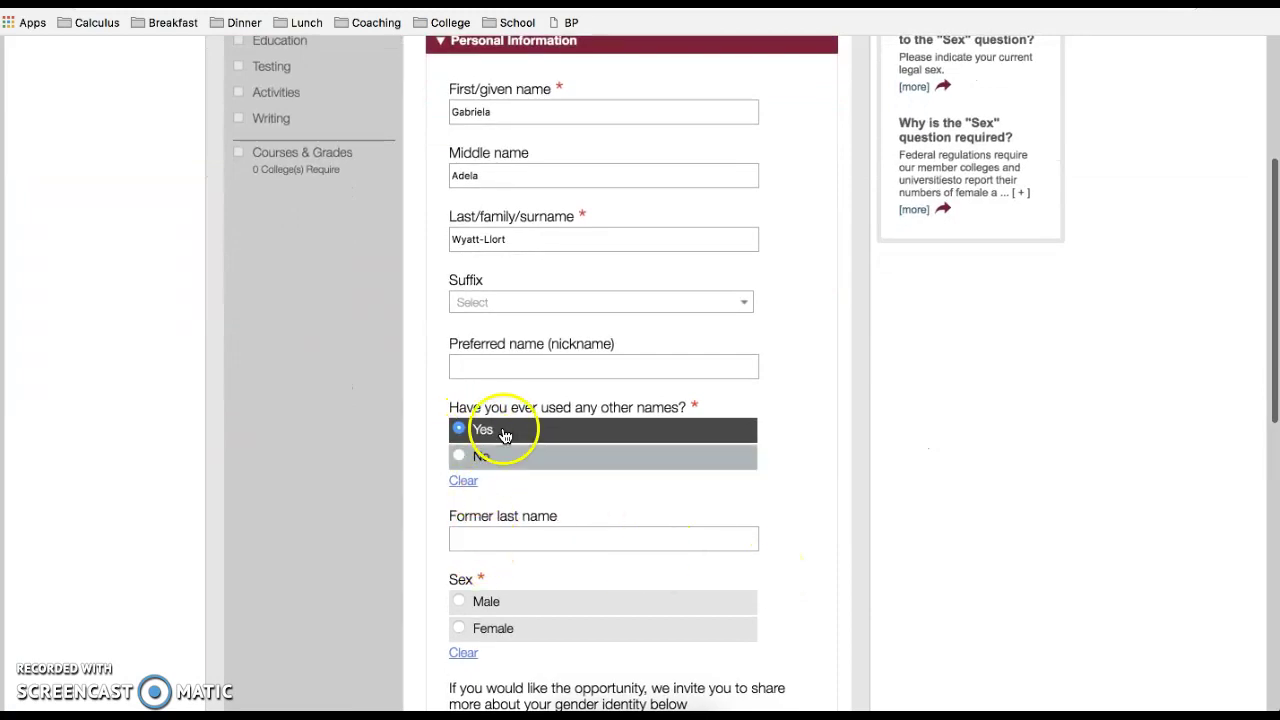
{"action": "left_click", "coordinate": [491, 535]}
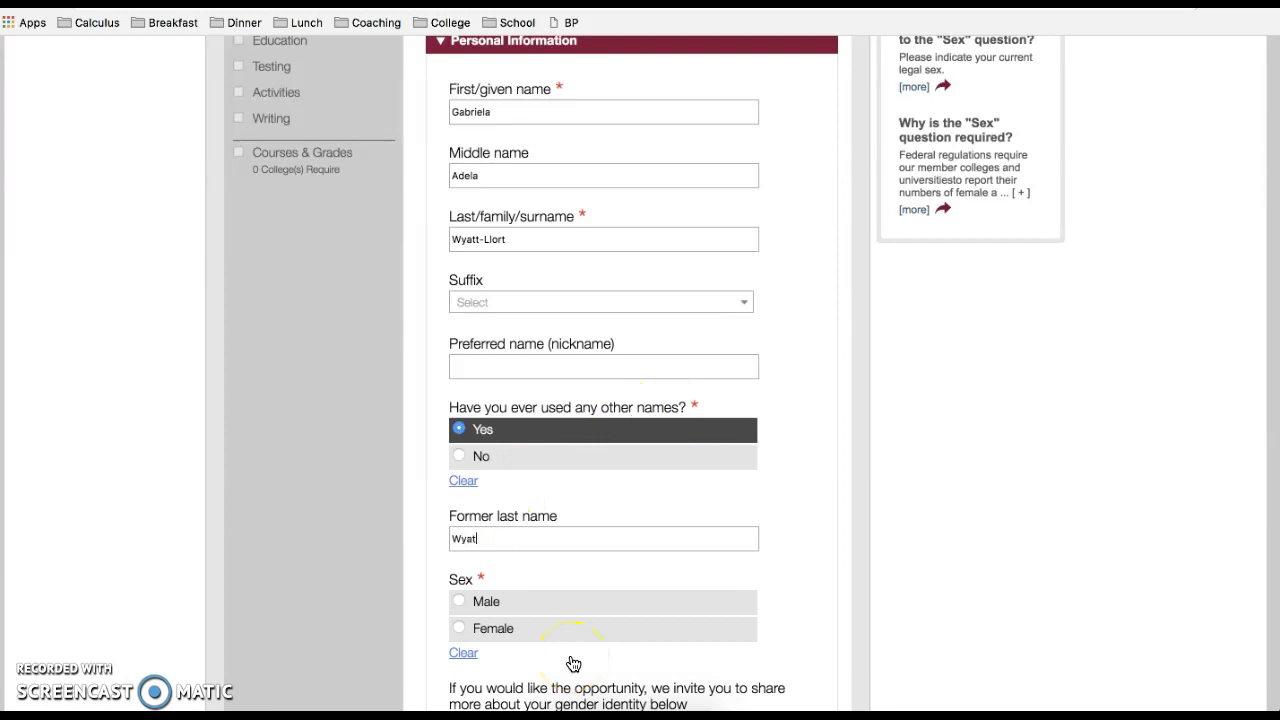
{"action": "left_click", "coordinate": [452, 517]}
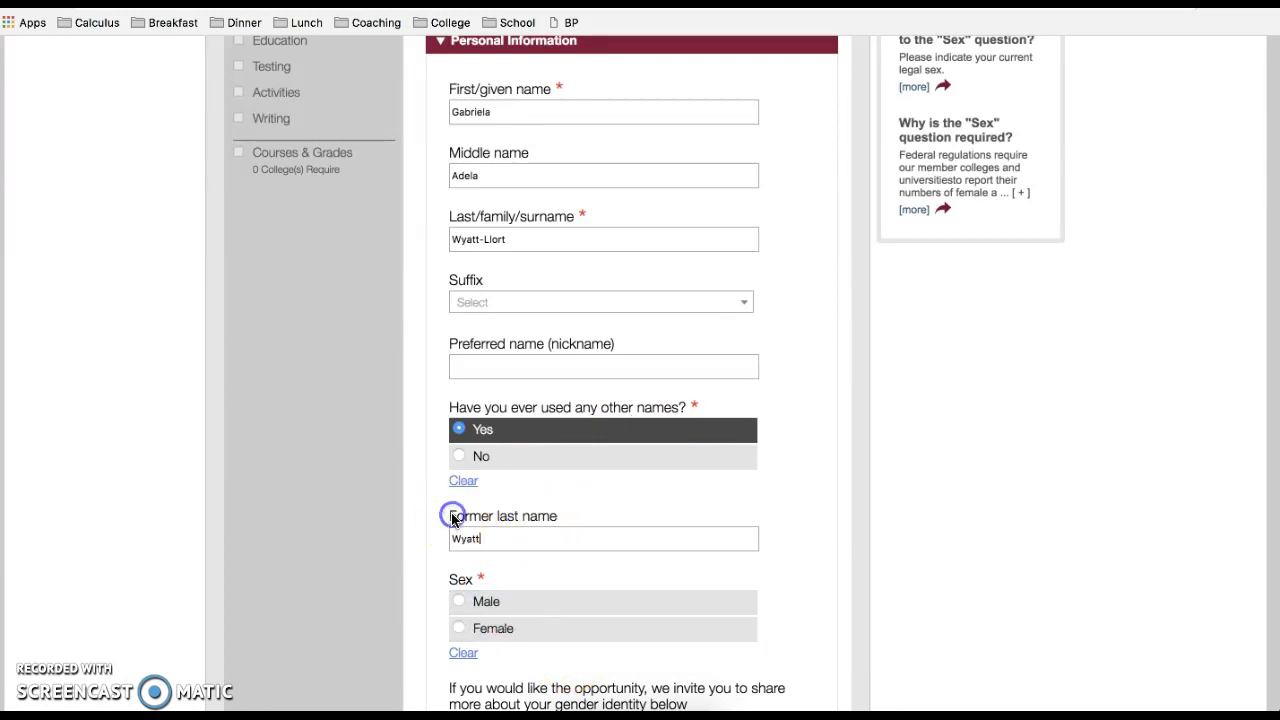
{"action": "left_click", "coordinate": [458, 457]}
{"action": "left_click", "coordinate": [461, 429]}
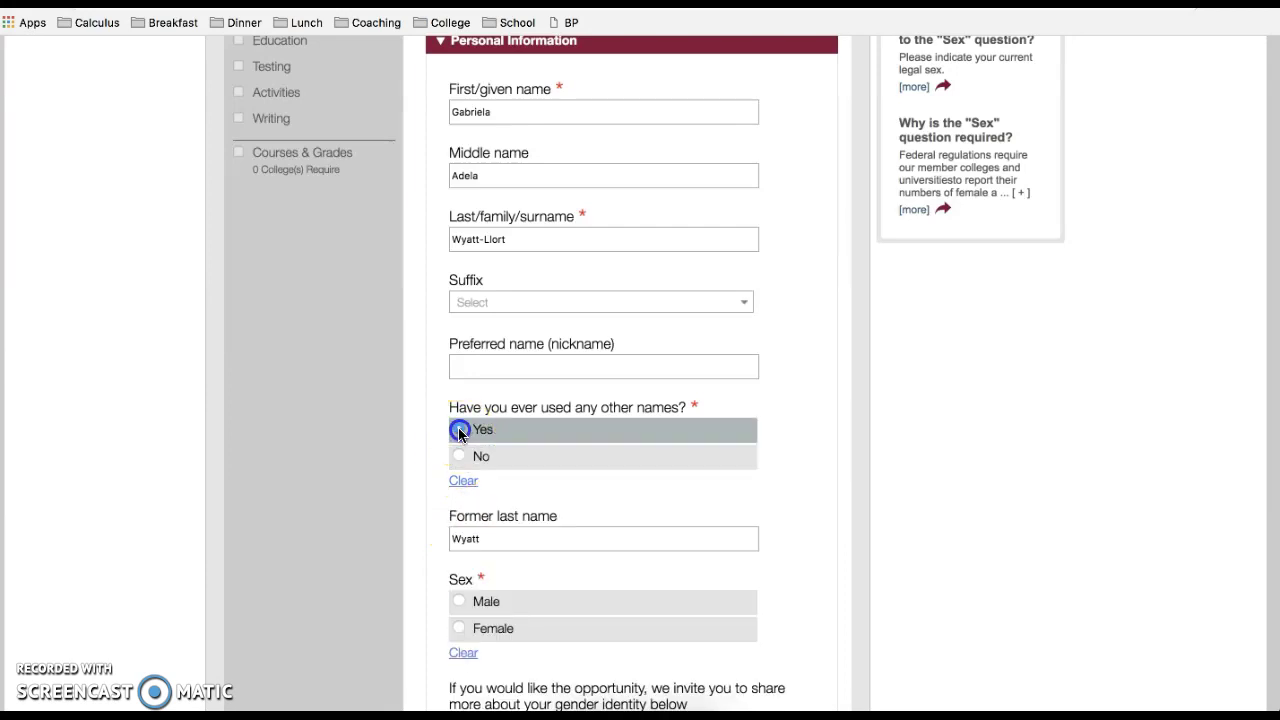
Step: Set the sex to Female and continue from Personal Information to the Address section
{"action": "left_click", "coordinate": [461, 630]}
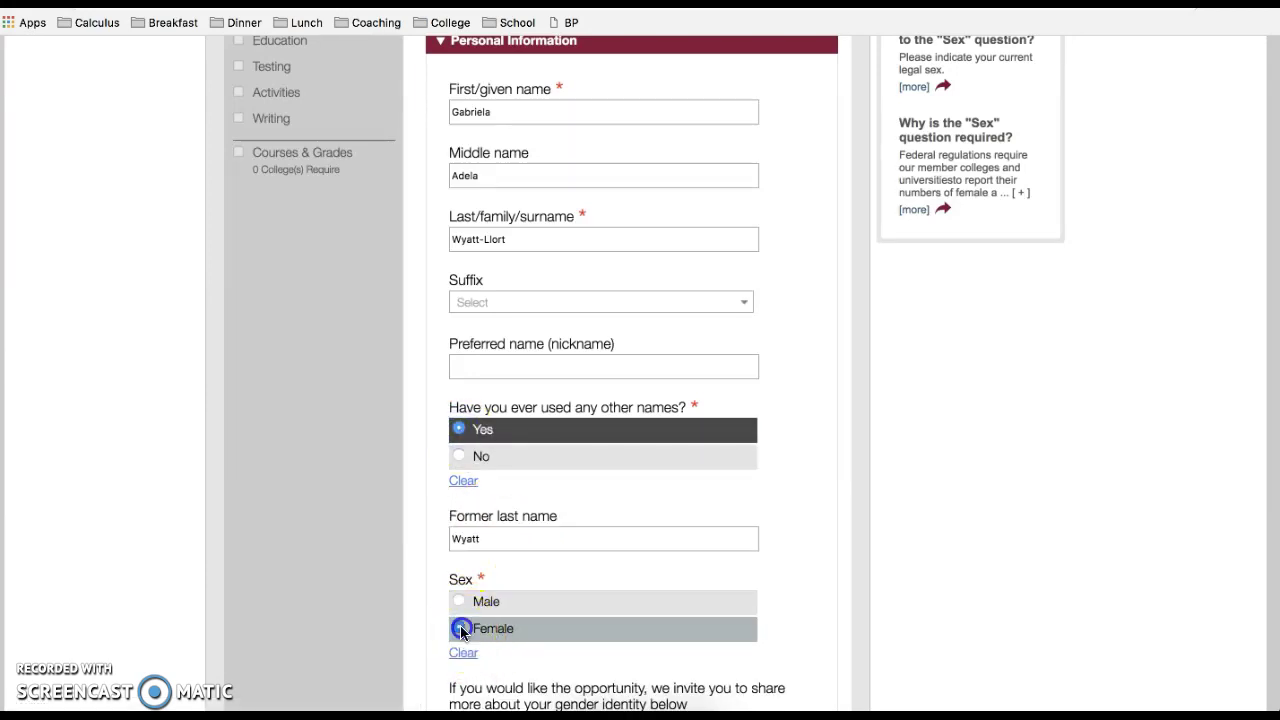
{"action": "scroll", "coordinate": [461, 630], "scroll_direction": "down", "scroll_amount": 5}
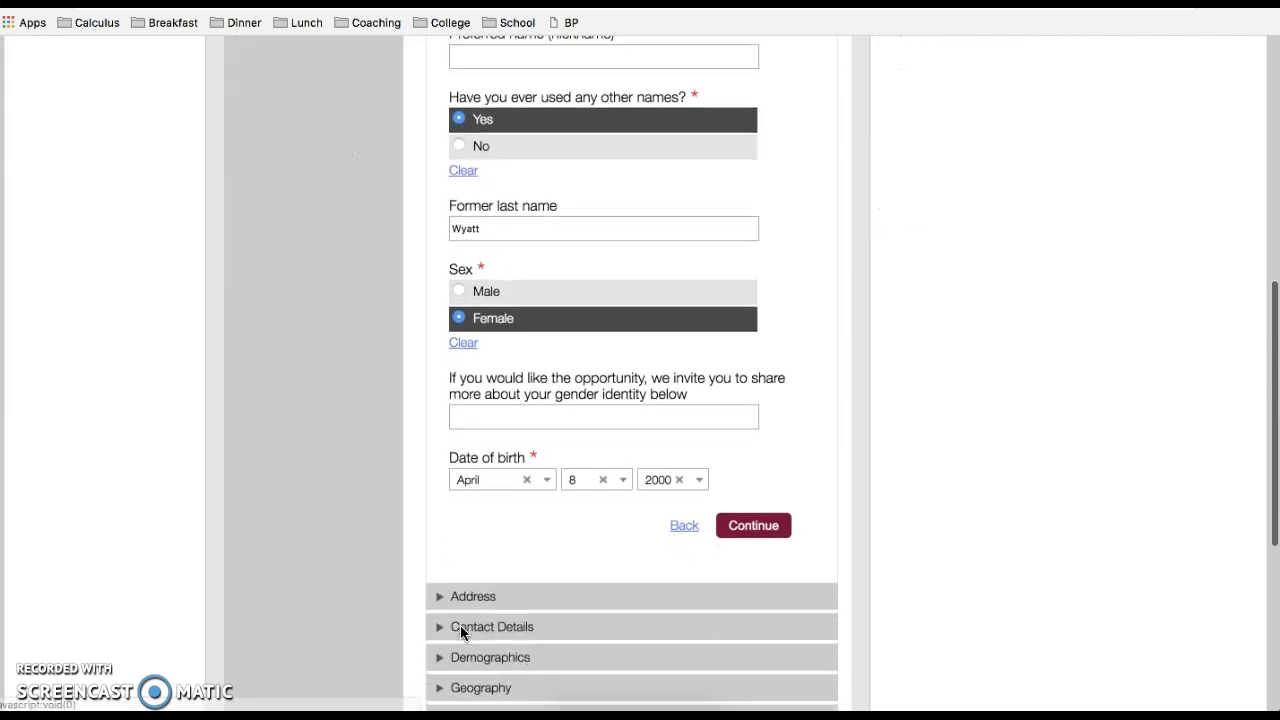
{"action": "left_click", "coordinate": [757, 417]}
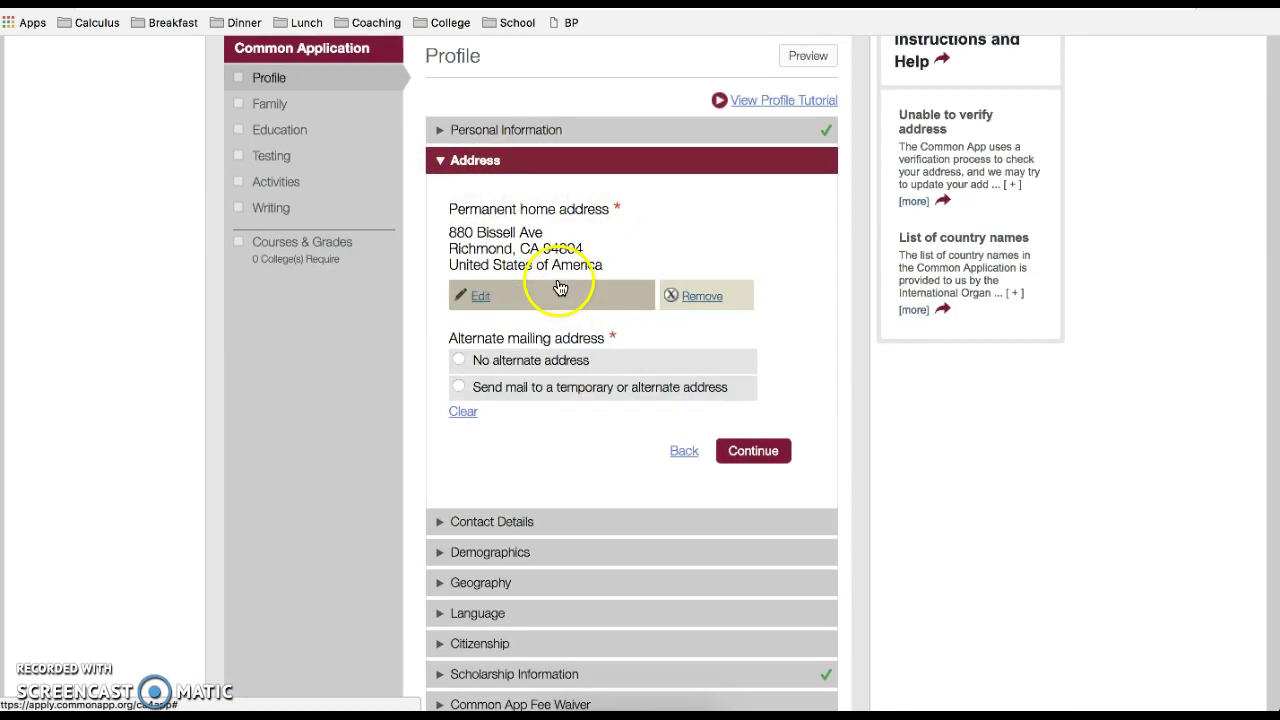
Step: Choose no alternate mailing address, then complete Contact Details with Mobile as the preferred phone and no other telephone
{"action": "left_click", "coordinate": [478, 361]}
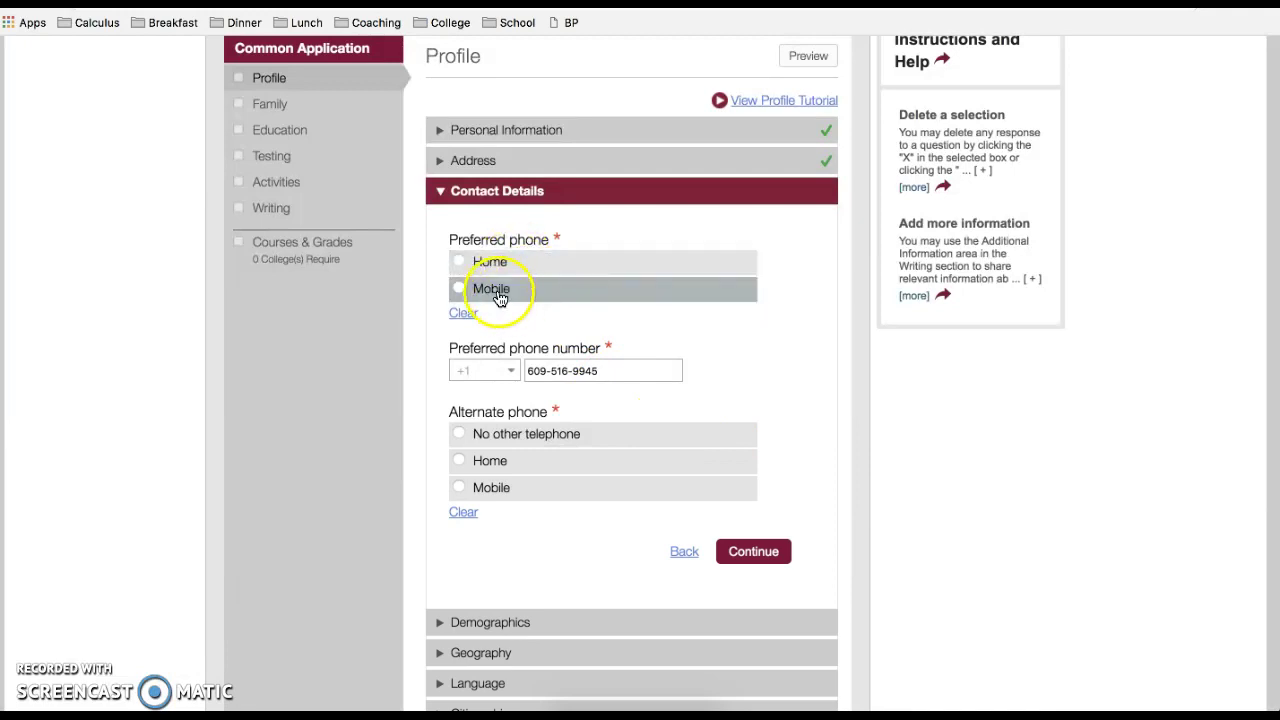
{"action": "left_click", "coordinate": [468, 289]}
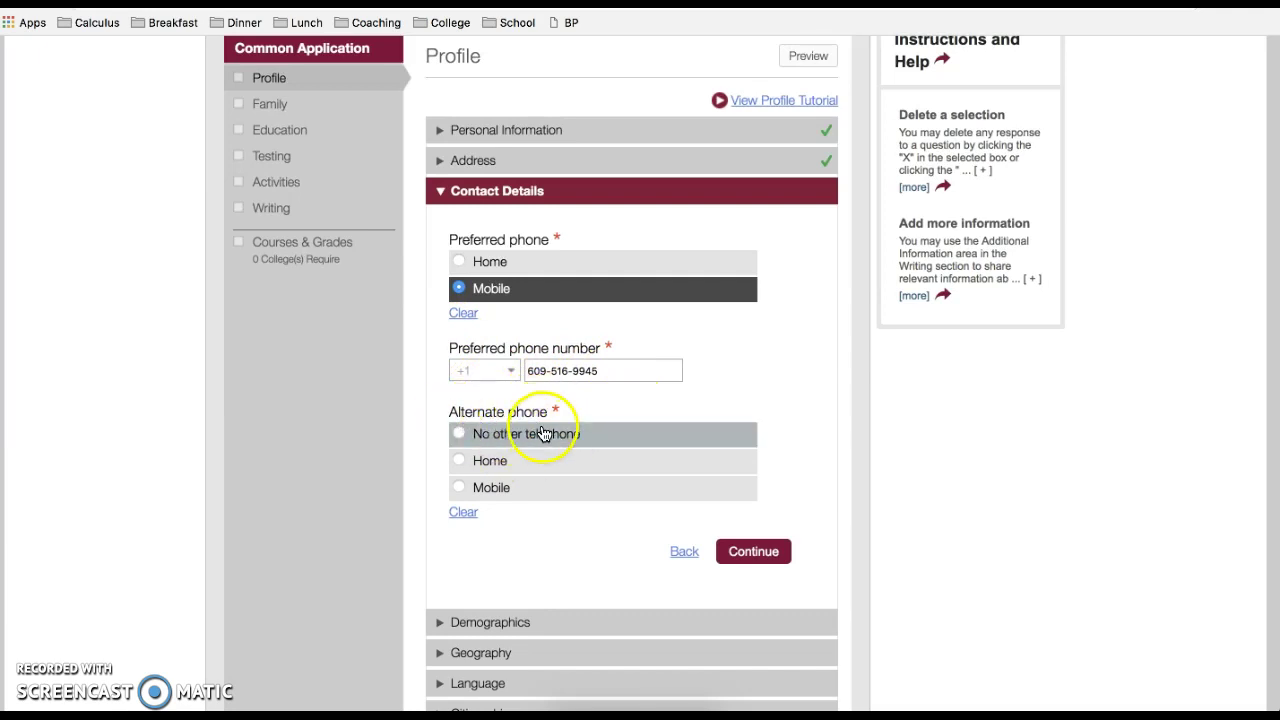
{"action": "left_click", "coordinate": [474, 434]}
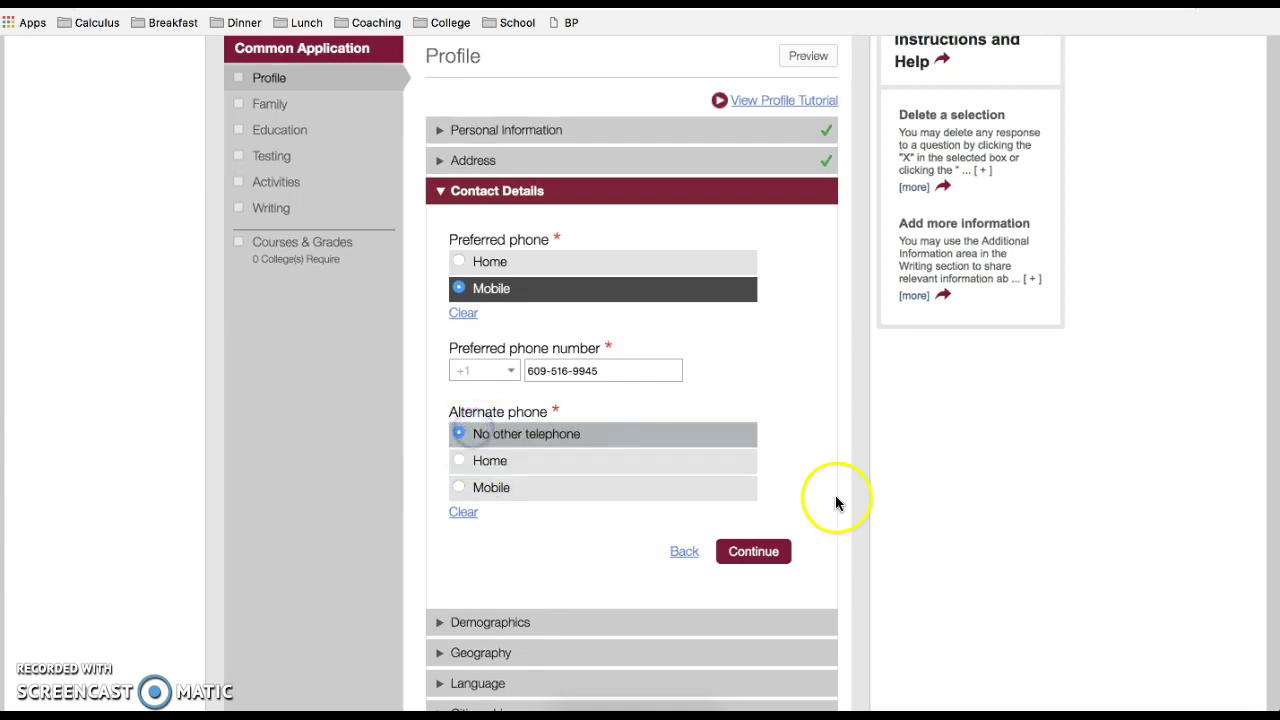
{"action": "left_click", "coordinate": [764, 558]}
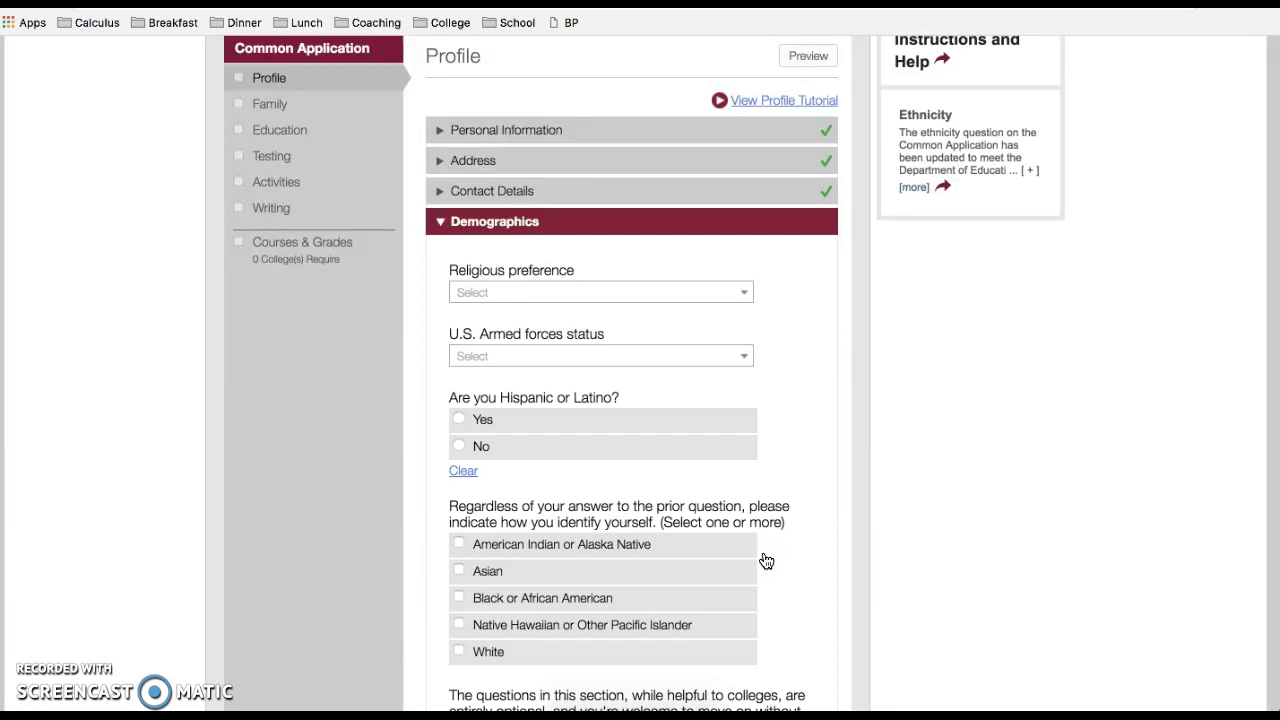
Step: Set both the religious preference and the U.S. Armed forces status to None in the Demographics section
{"action": "scroll", "coordinate": [640, 486], "scroll_direction": "down", "scroll_amount": 3}
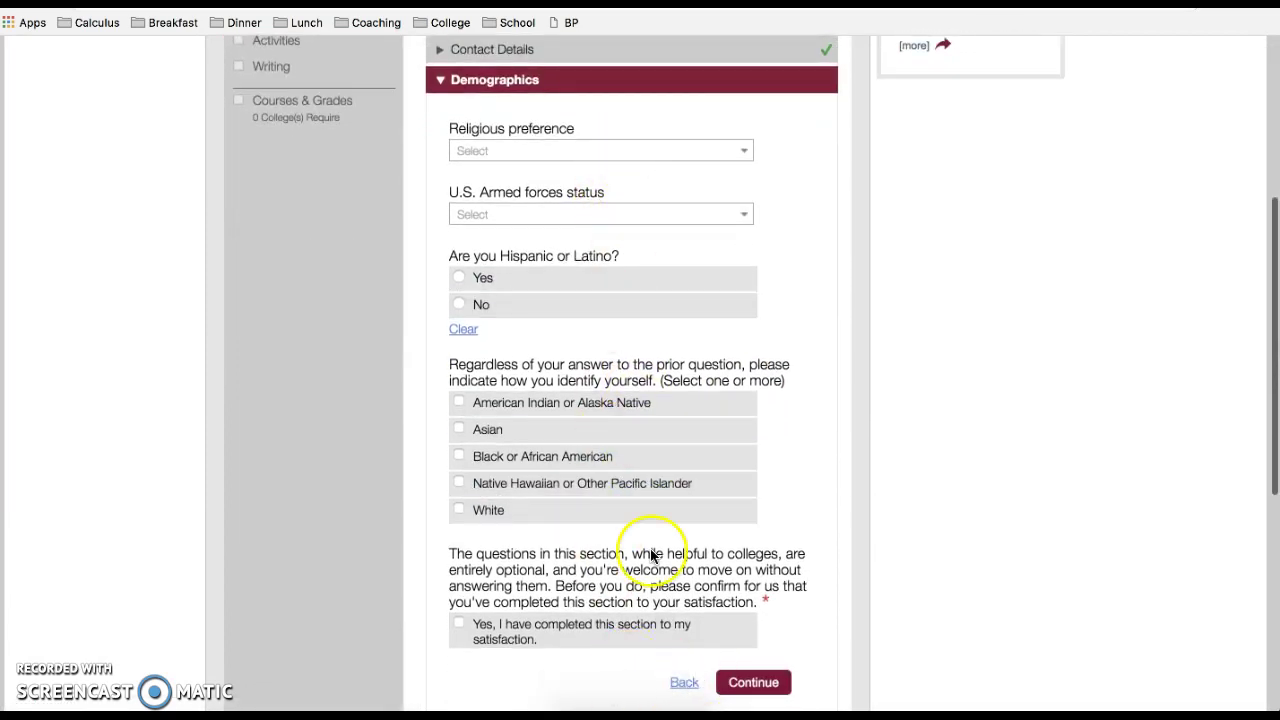
{"action": "left_click", "coordinate": [636, 152]}
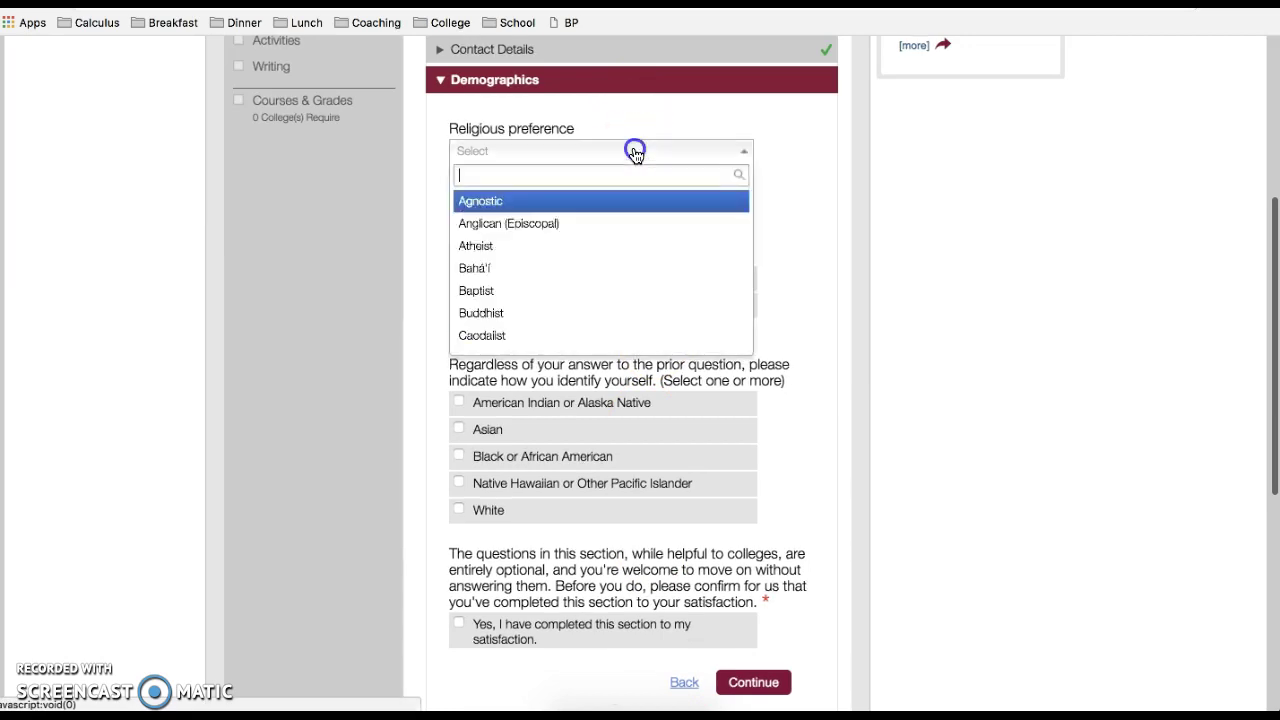
{"action": "scroll", "coordinate": [615, 290], "scroll_direction": "down", "scroll_amount": 15}
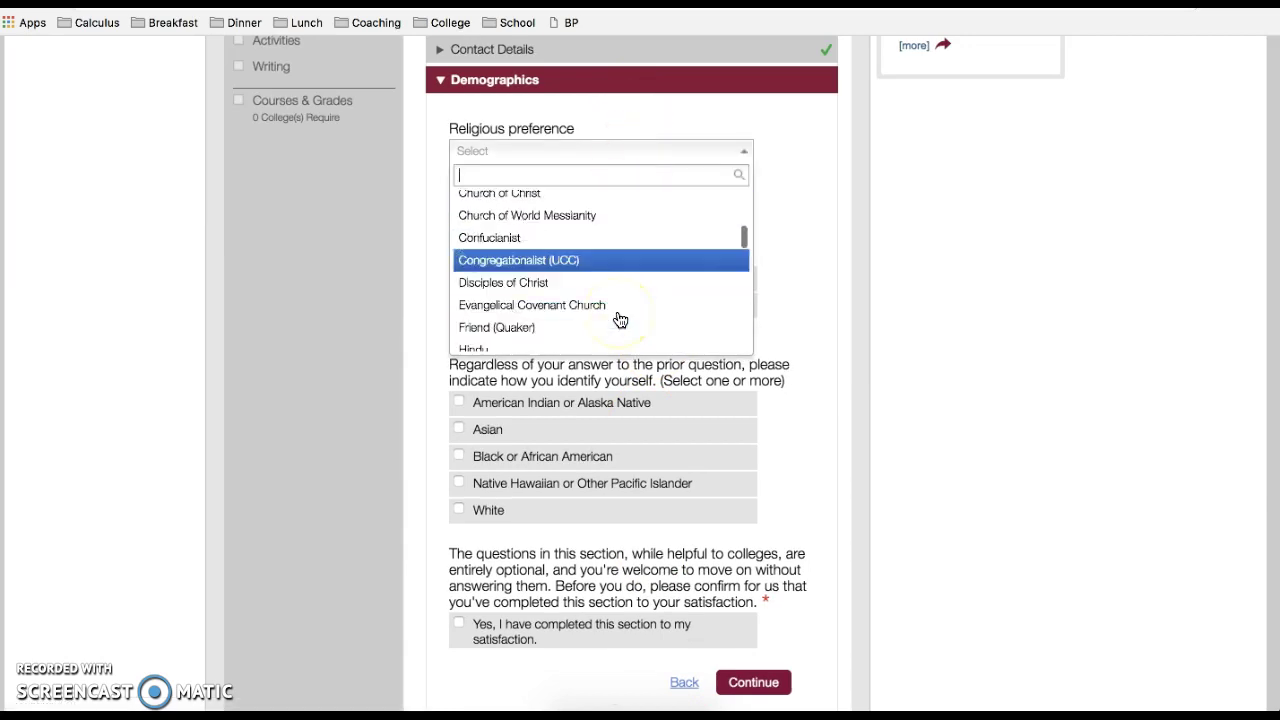
{"action": "scroll", "coordinate": [620, 319], "scroll_direction": "down", "scroll_amount": 10}
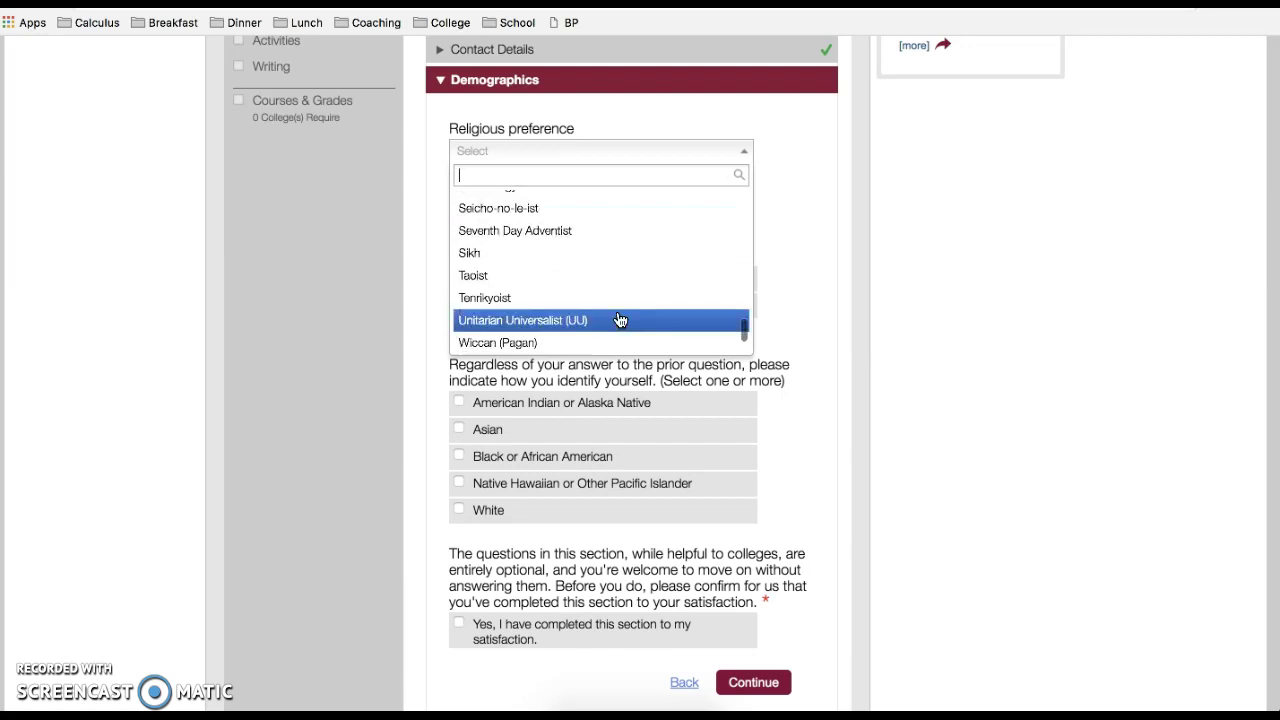
{"action": "scroll", "coordinate": [620, 318], "scroll_direction": "up", "scroll_amount": 8}
{"action": "scroll", "coordinate": [620, 319], "scroll_direction": "down", "scroll_amount": 10}
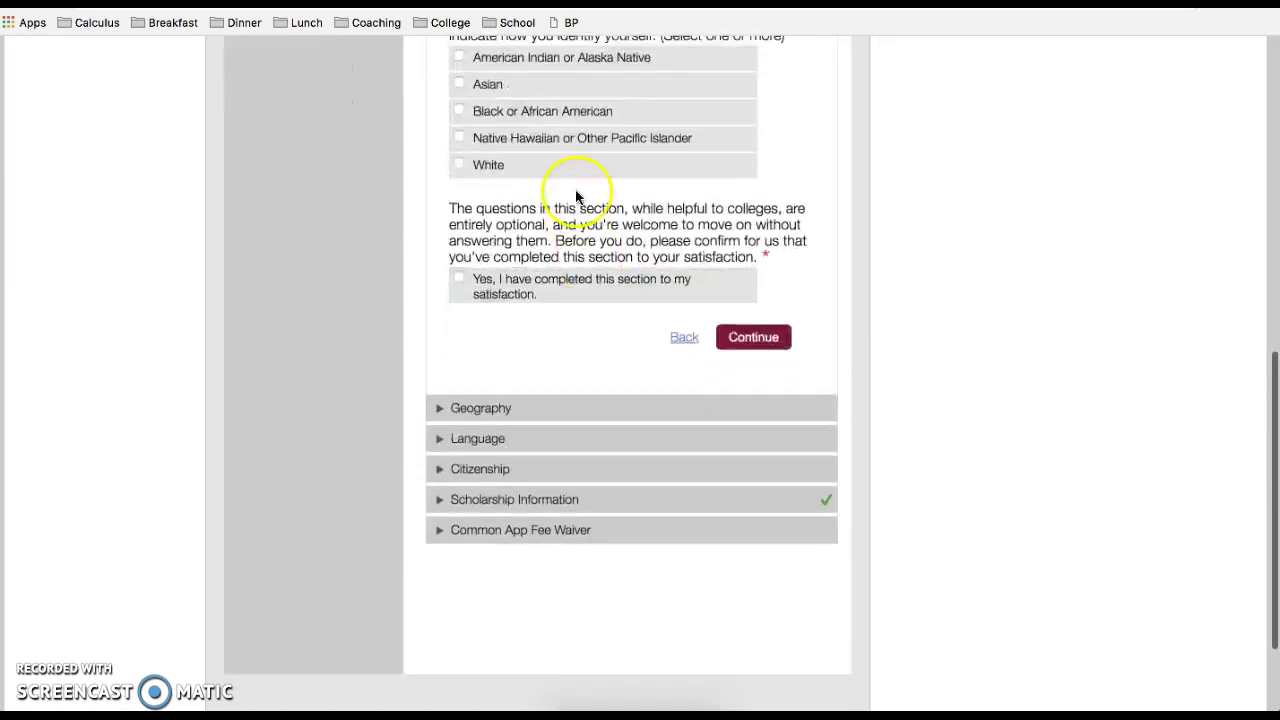
{"action": "scroll", "coordinate": [580, 191], "scroll_direction": "up", "scroll_amount": 5}
{"action": "scroll", "coordinate": [522, 184], "scroll_direction": "down", "scroll_amount": 2}
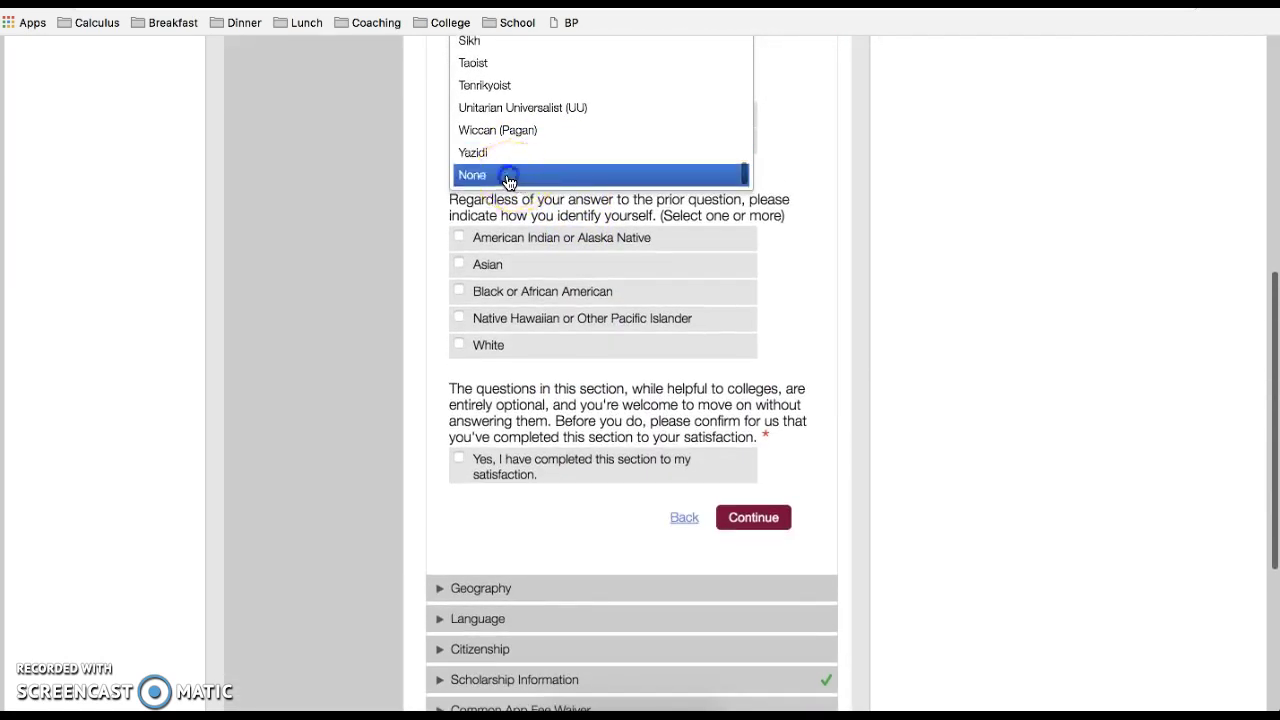
{"action": "left_click", "coordinate": [508, 176]}
{"action": "left_click", "coordinate": [704, 419]}
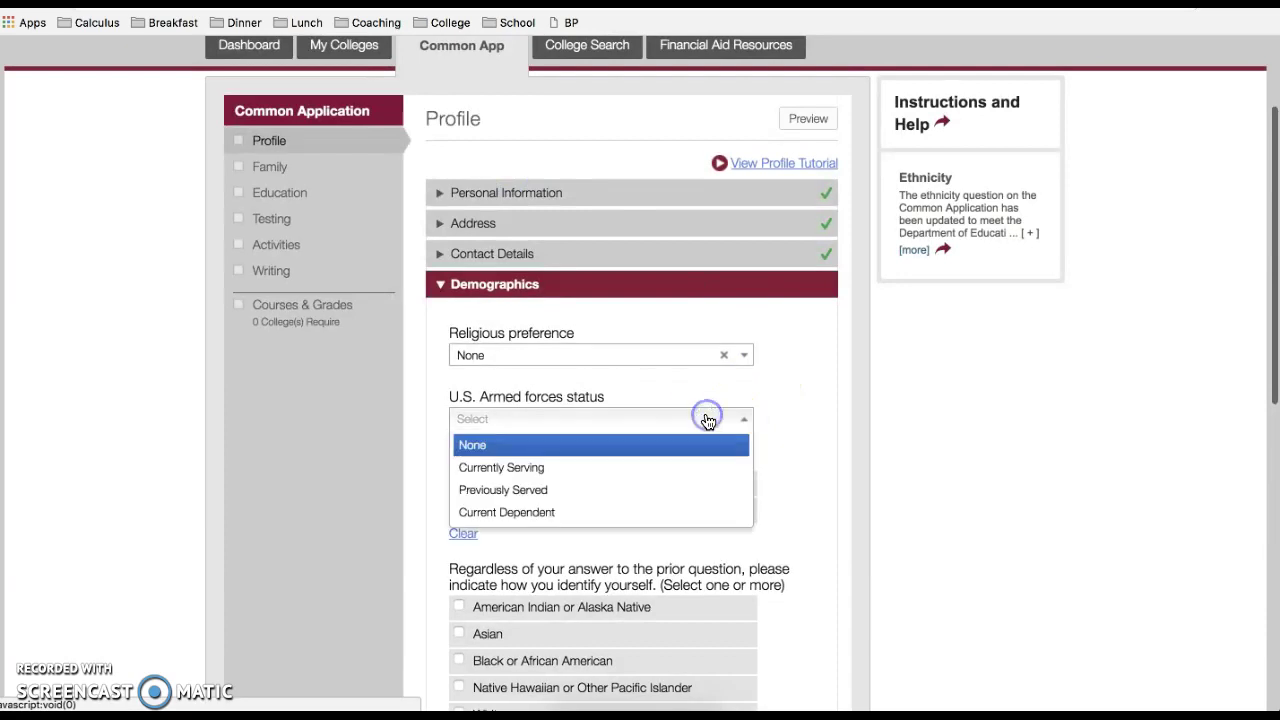
{"action": "left_click", "coordinate": [664, 446]}
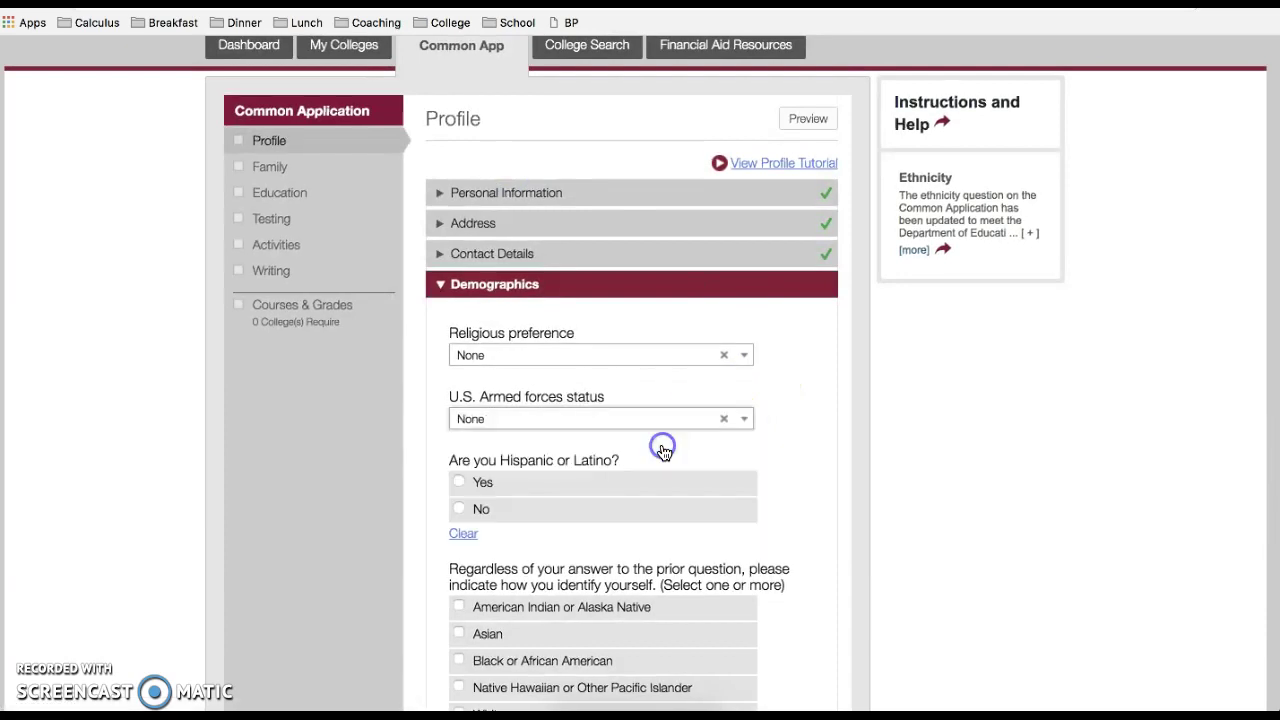
Step: Answer Yes to being Hispanic or Latino and choose Cuba as the background
{"action": "scroll", "coordinate": [640, 523], "scroll_direction": "down", "scroll_amount": 2}
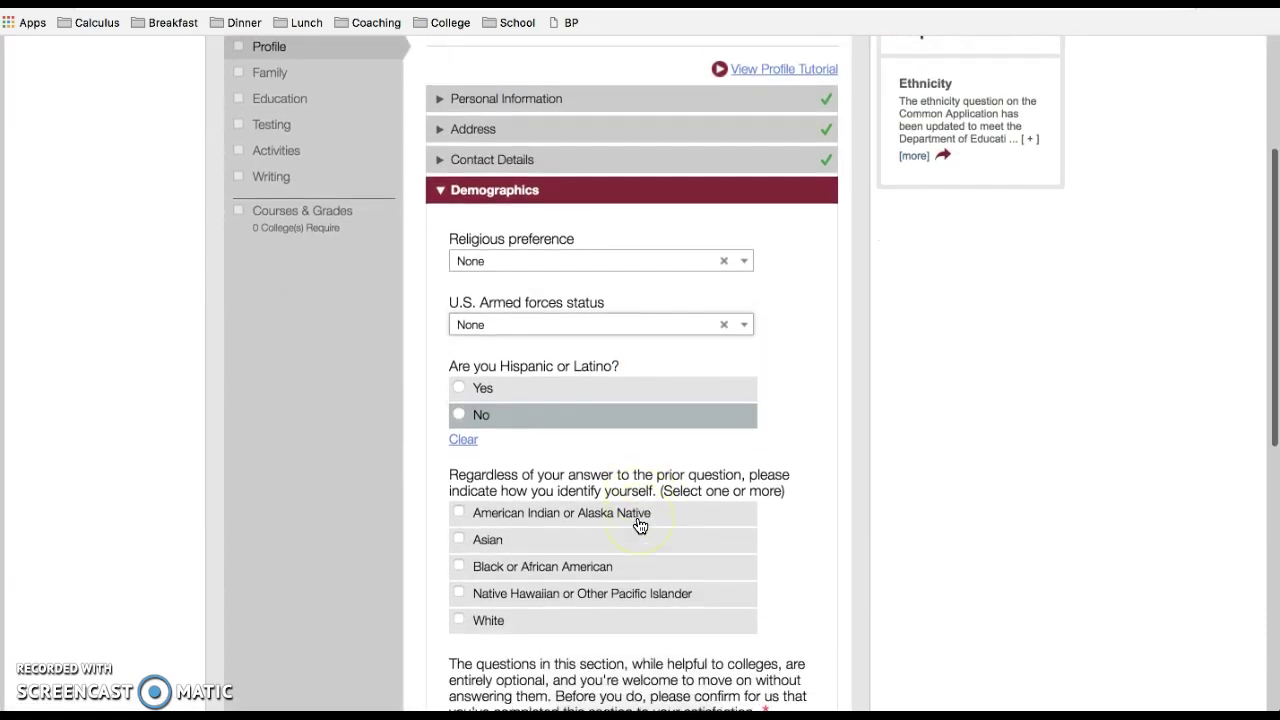
{"action": "left_click", "coordinate": [603, 386]}
{"action": "scroll", "coordinate": [551, 540], "scroll_direction": "down", "scroll_amount": 2}
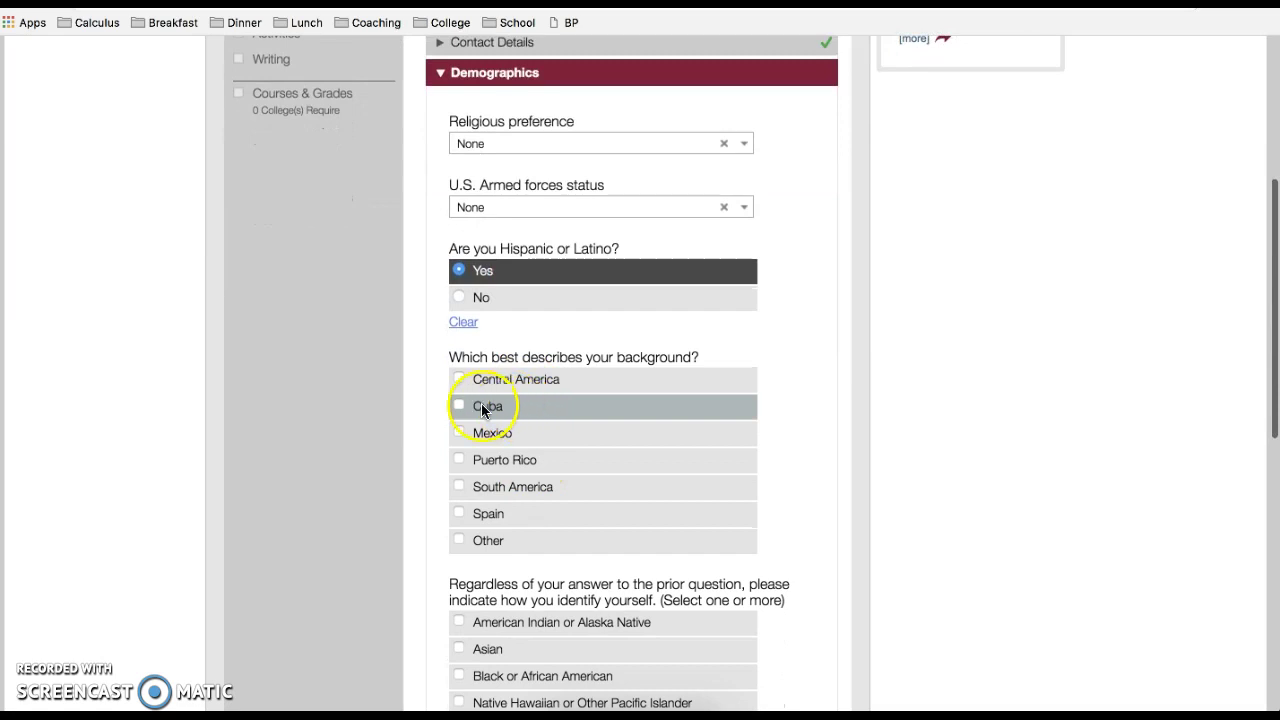
{"action": "left_click", "coordinate": [460, 404]}
{"action": "scroll", "coordinate": [514, 473], "scroll_direction": "down", "scroll_amount": 1}
{"action": "scroll", "coordinate": [514, 473], "scroll_direction": "up", "scroll_amount": 1}
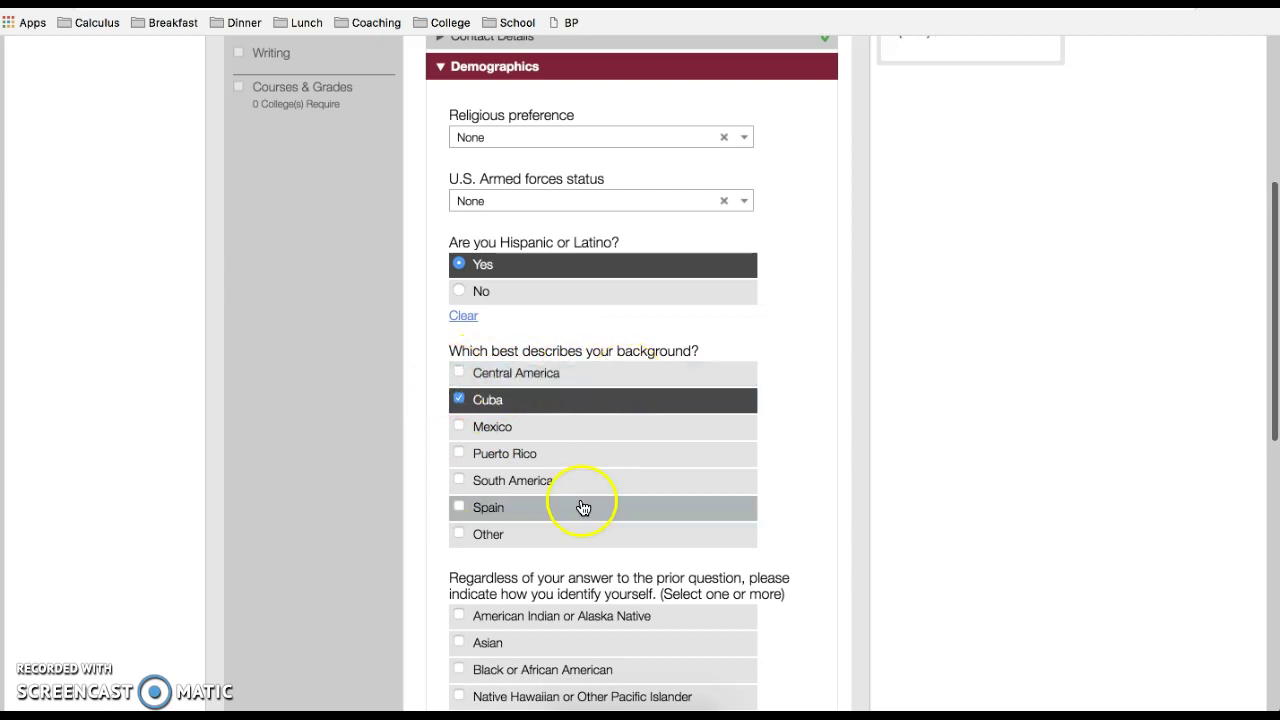
Step: Identify the student as White and choose Europe as the White background
{"action": "scroll", "coordinate": [513, 548], "scroll_direction": "down", "scroll_amount": 3}
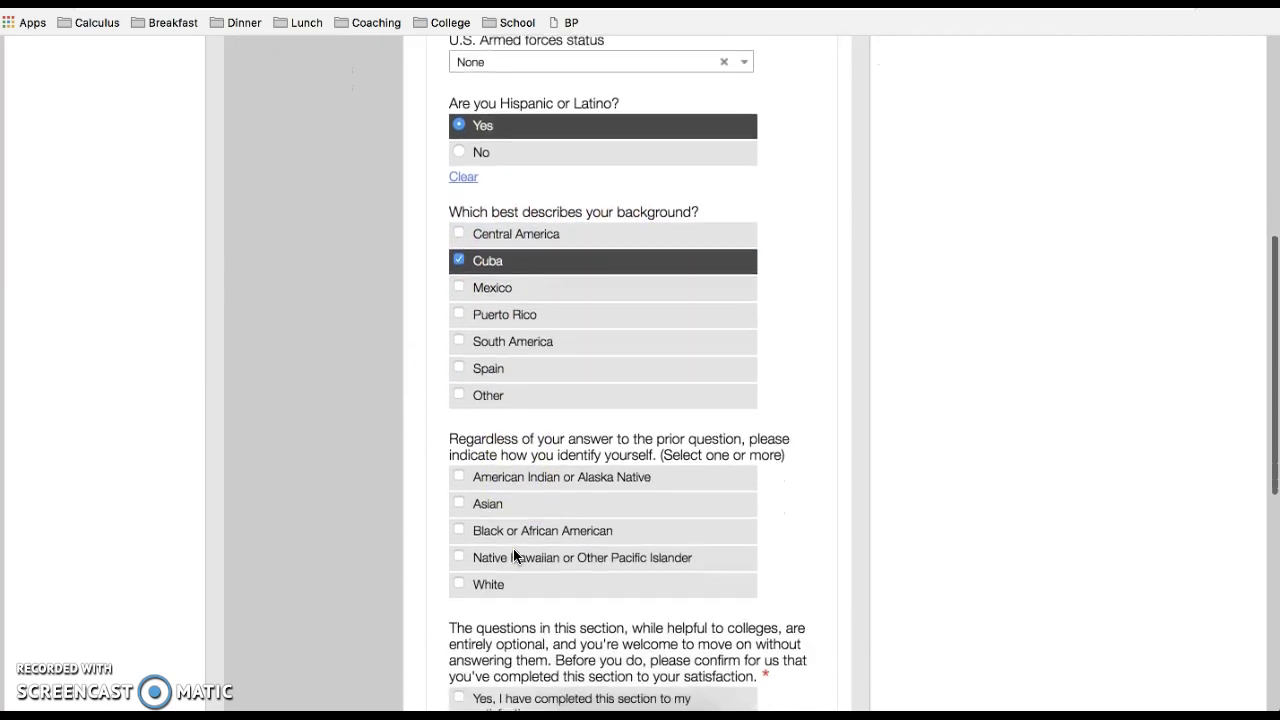
{"action": "scroll", "coordinate": [513, 548], "scroll_direction": "down", "scroll_amount": 2}
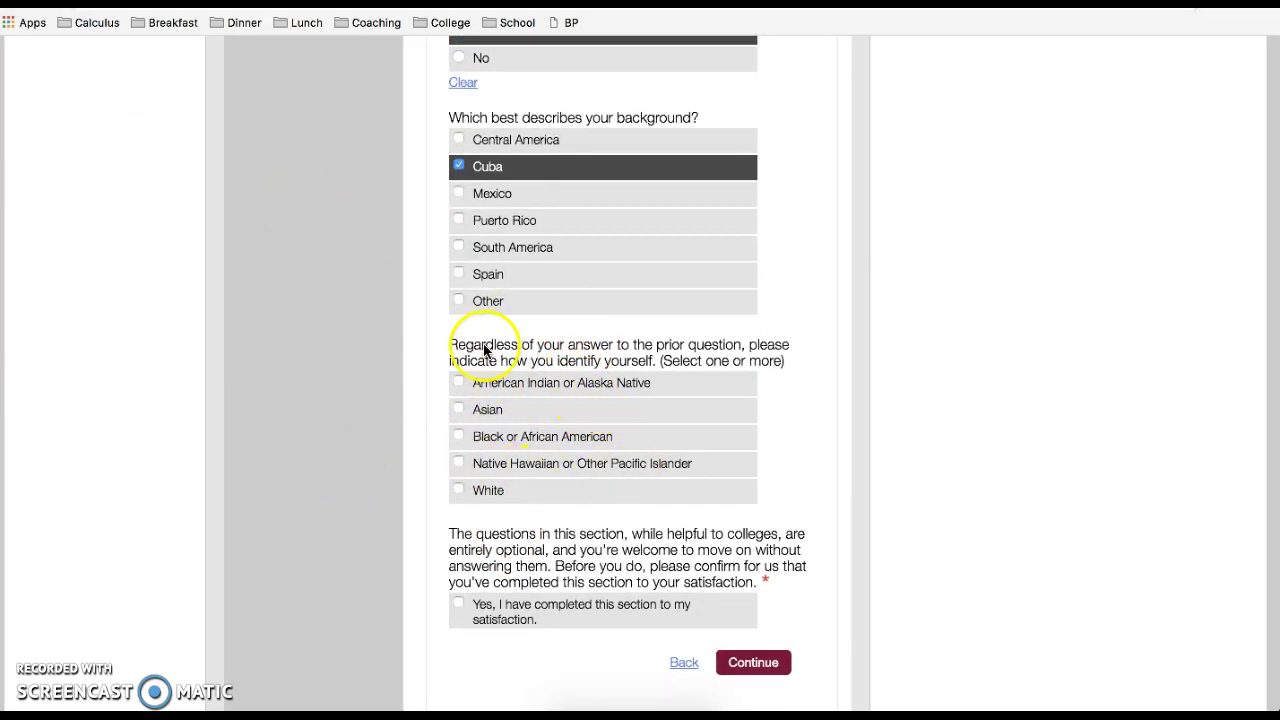
{"action": "left_click", "coordinate": [455, 491]}
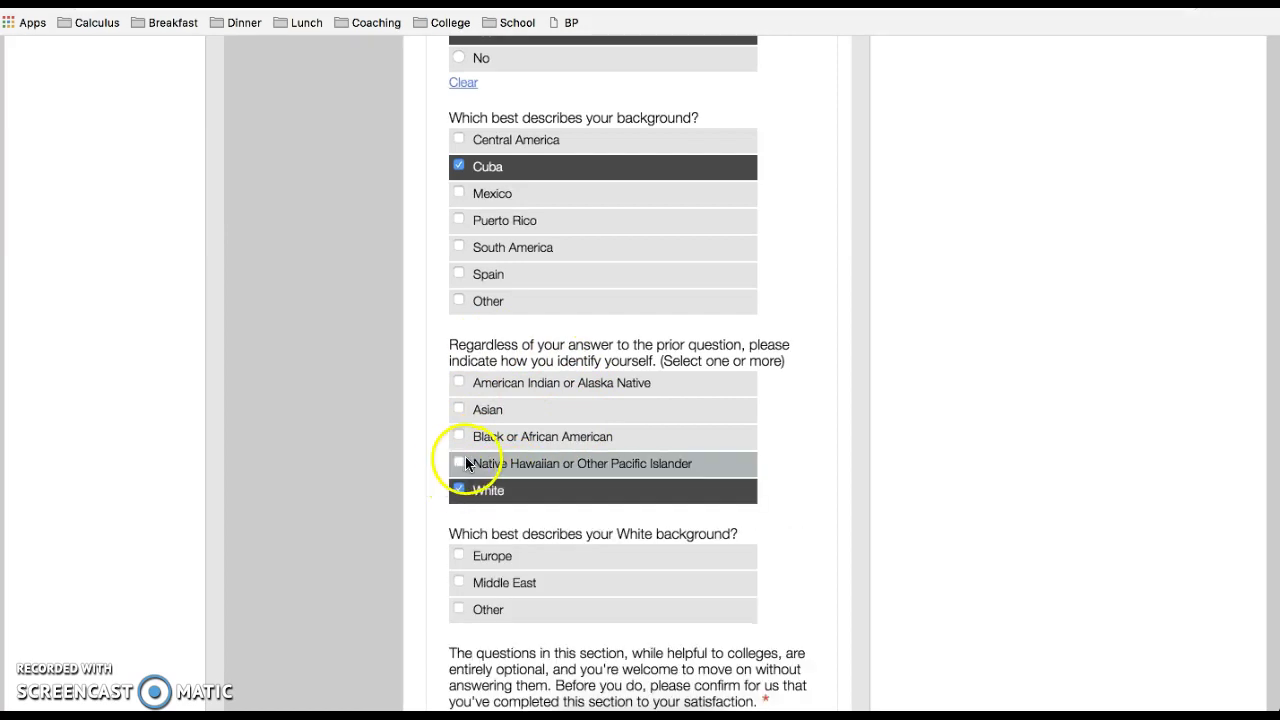
{"action": "left_click", "coordinate": [456, 556]}
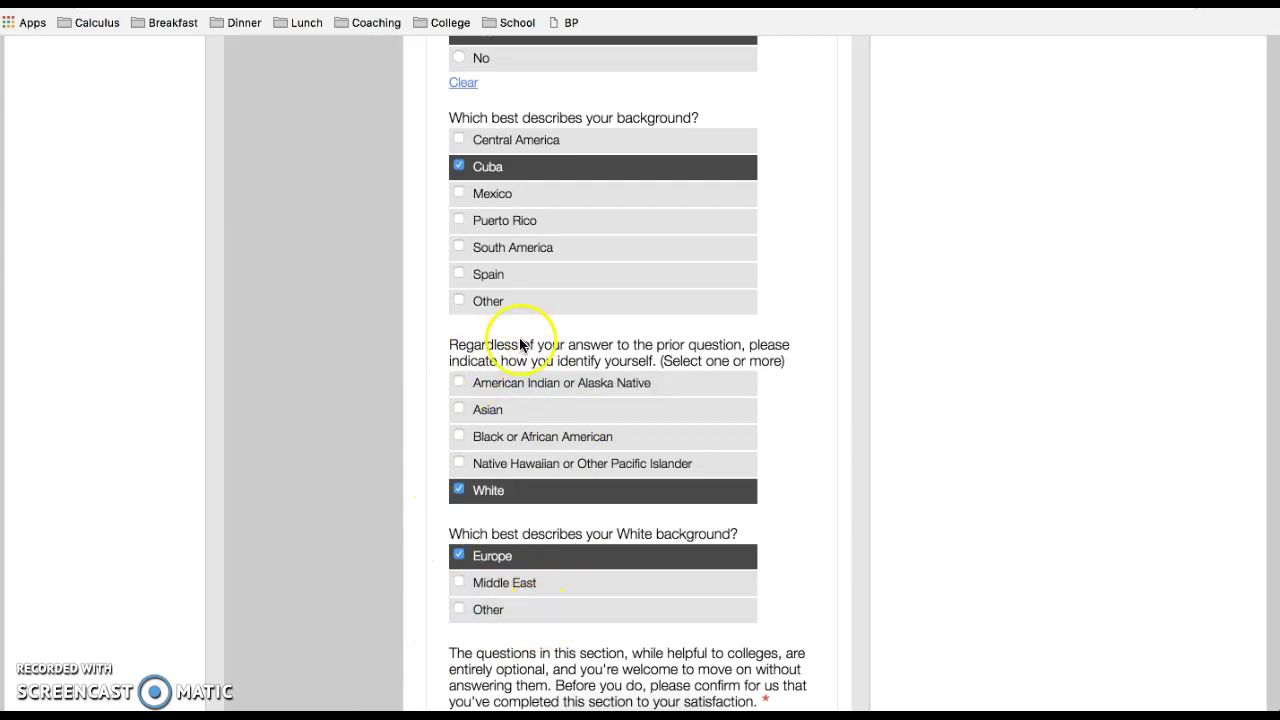
Step: Confirm that the Demographics section is completed to satisfaction and continue to the Geography section
{"action": "scroll", "coordinate": [521, 612], "scroll_direction": "down", "scroll_amount": 1}
{"action": "scroll", "coordinate": [521, 612], "scroll_direction": "down", "scroll_amount": 3}
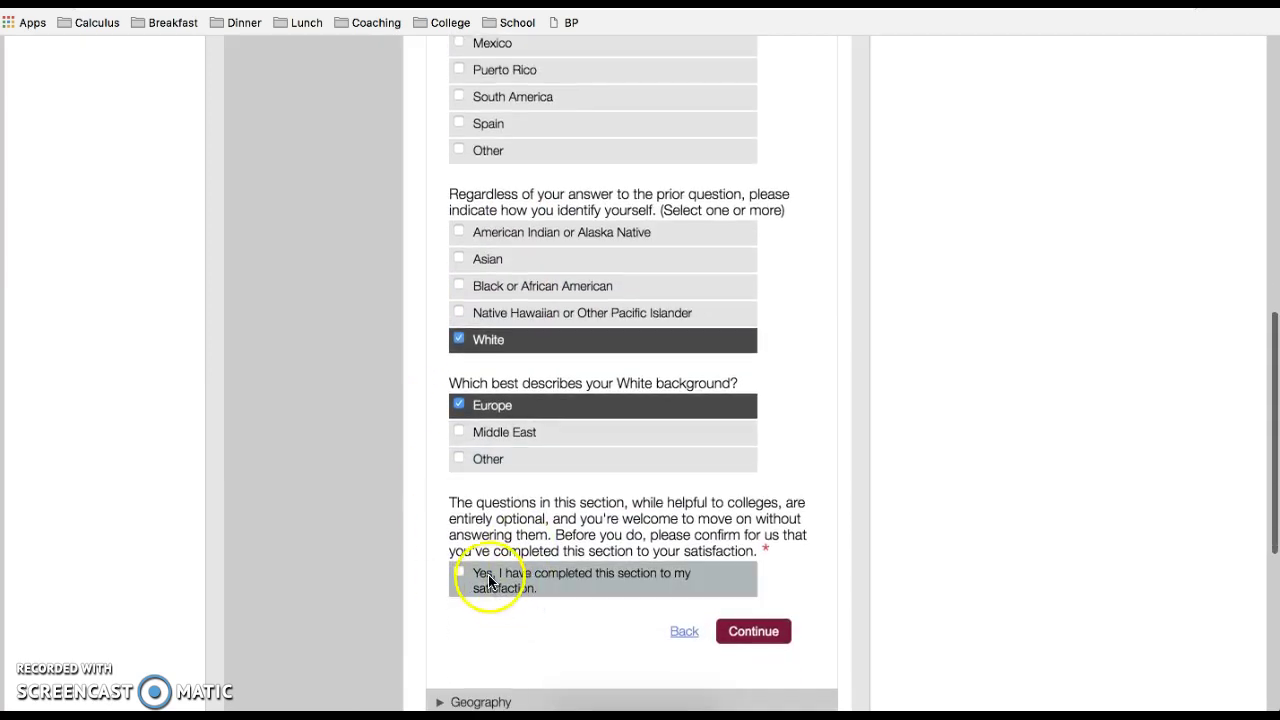
{"action": "left_click", "coordinate": [457, 573]}
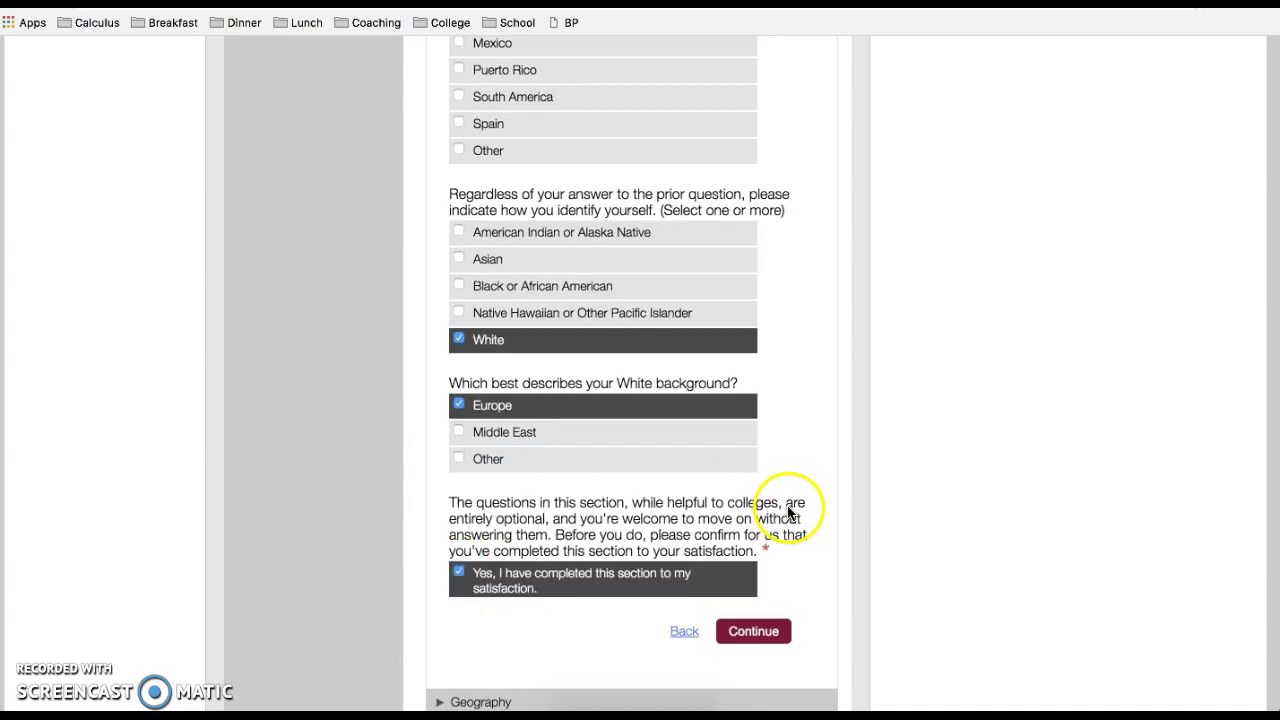
{"action": "left_click", "coordinate": [773, 645]}
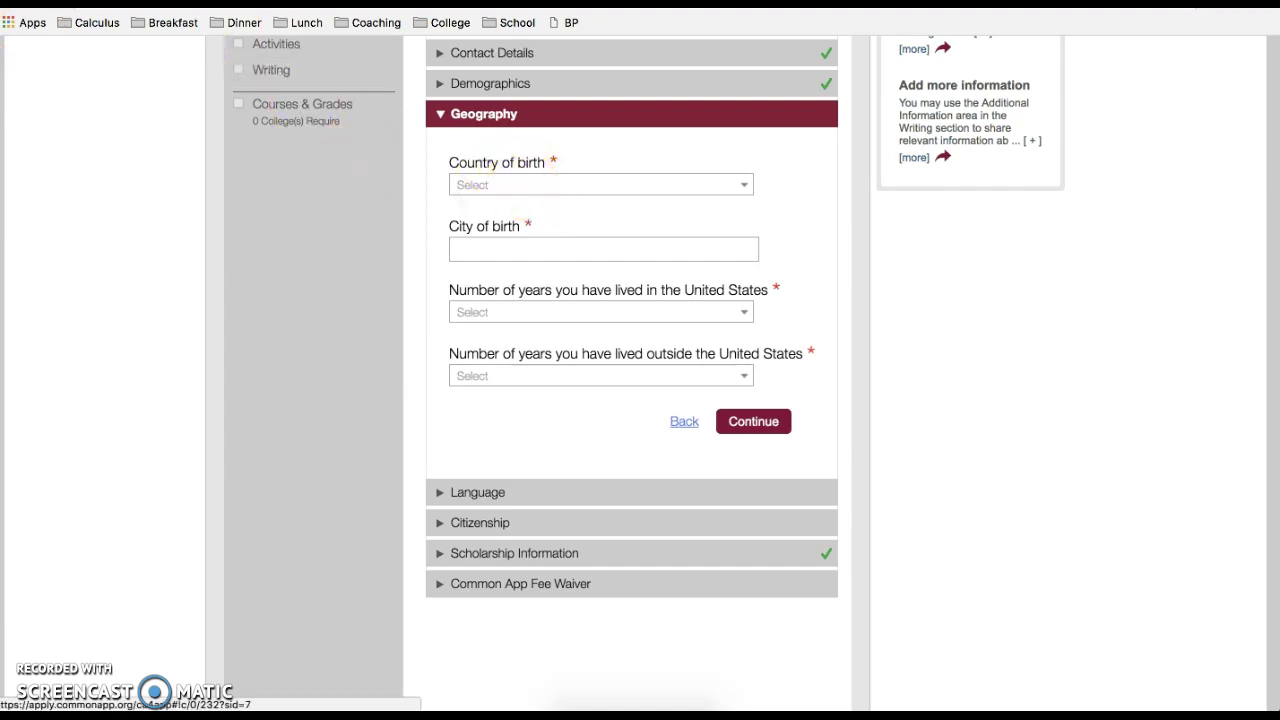
Step: Enter the birthplace with country United States of America, city Arlington and state Texas
{"action": "left_click", "coordinate": [676, 183]}
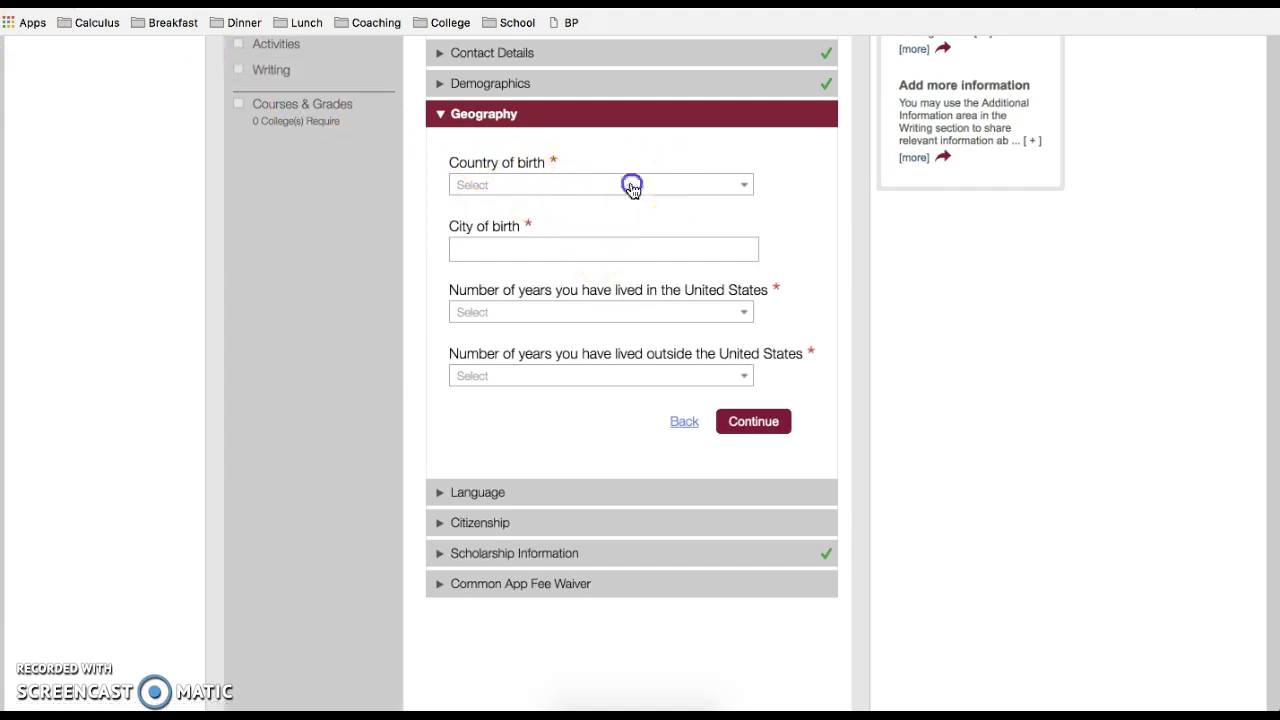
{"action": "left_click", "coordinate": [557, 243]}
{"action": "left_click", "coordinate": [523, 248]}
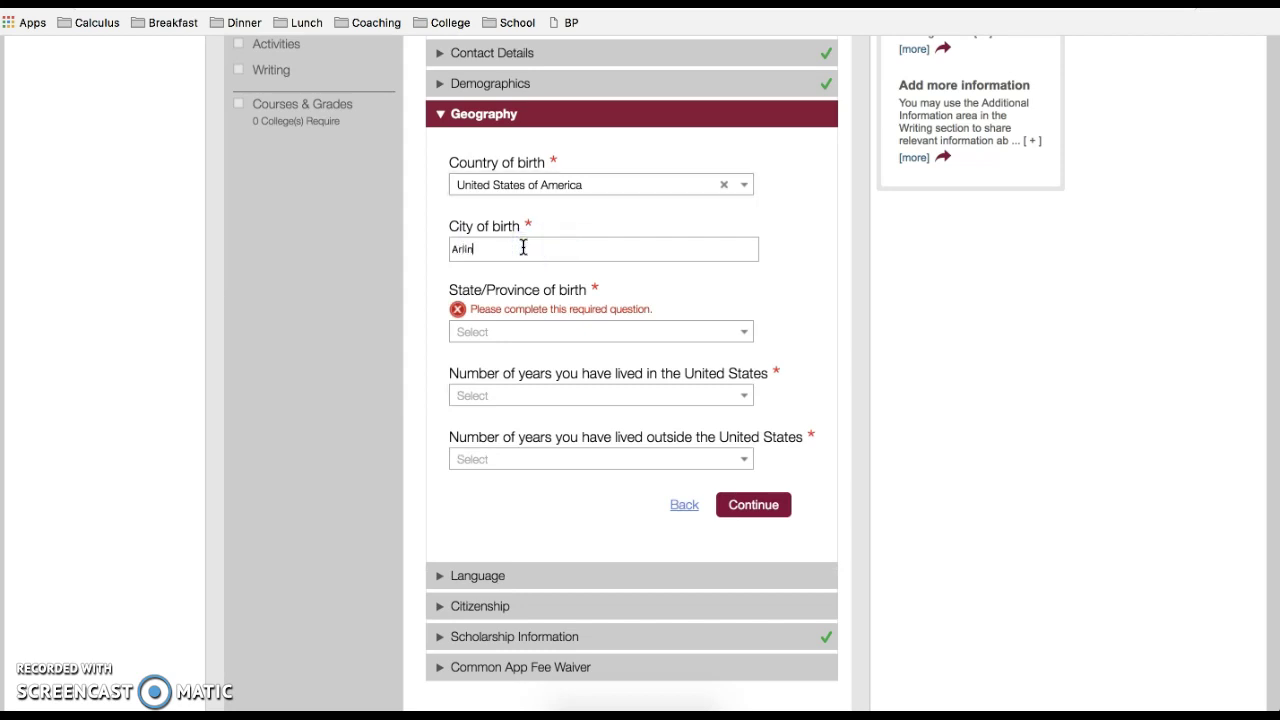
{"action": "key", "text": "Tab"}
{"action": "type", "text": "t"}
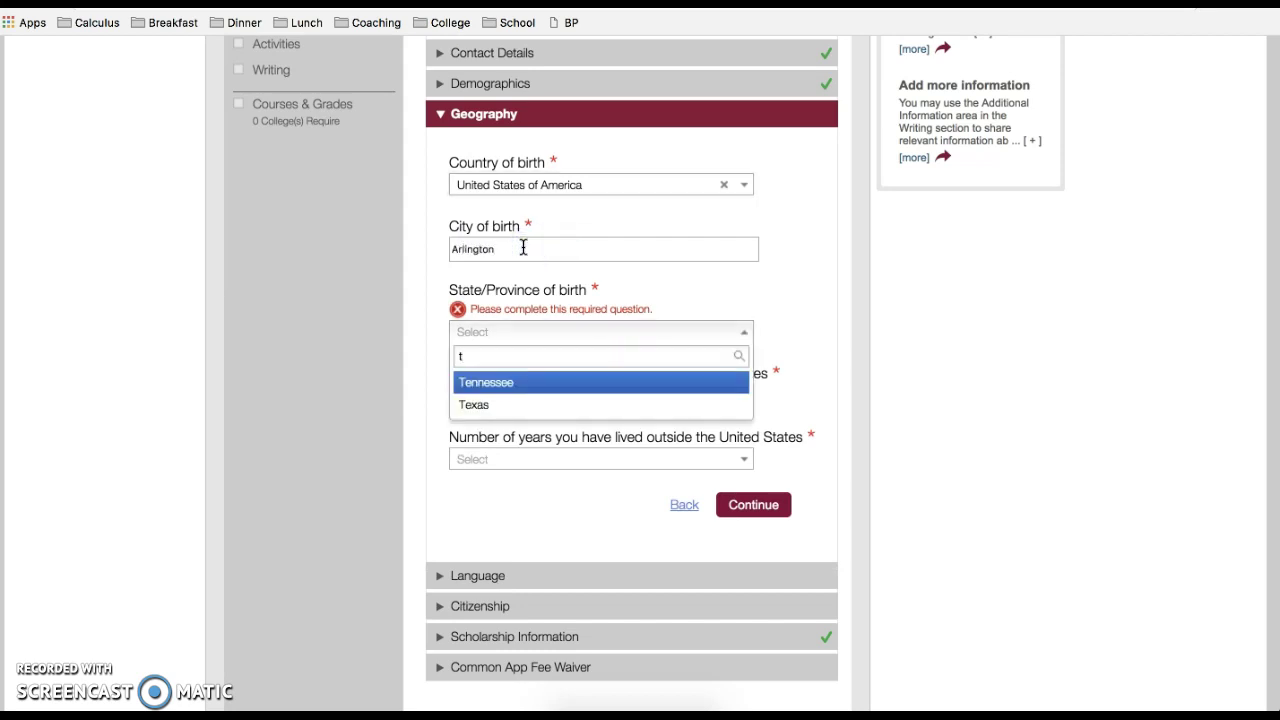
{"action": "left_click", "coordinate": [468, 405]}
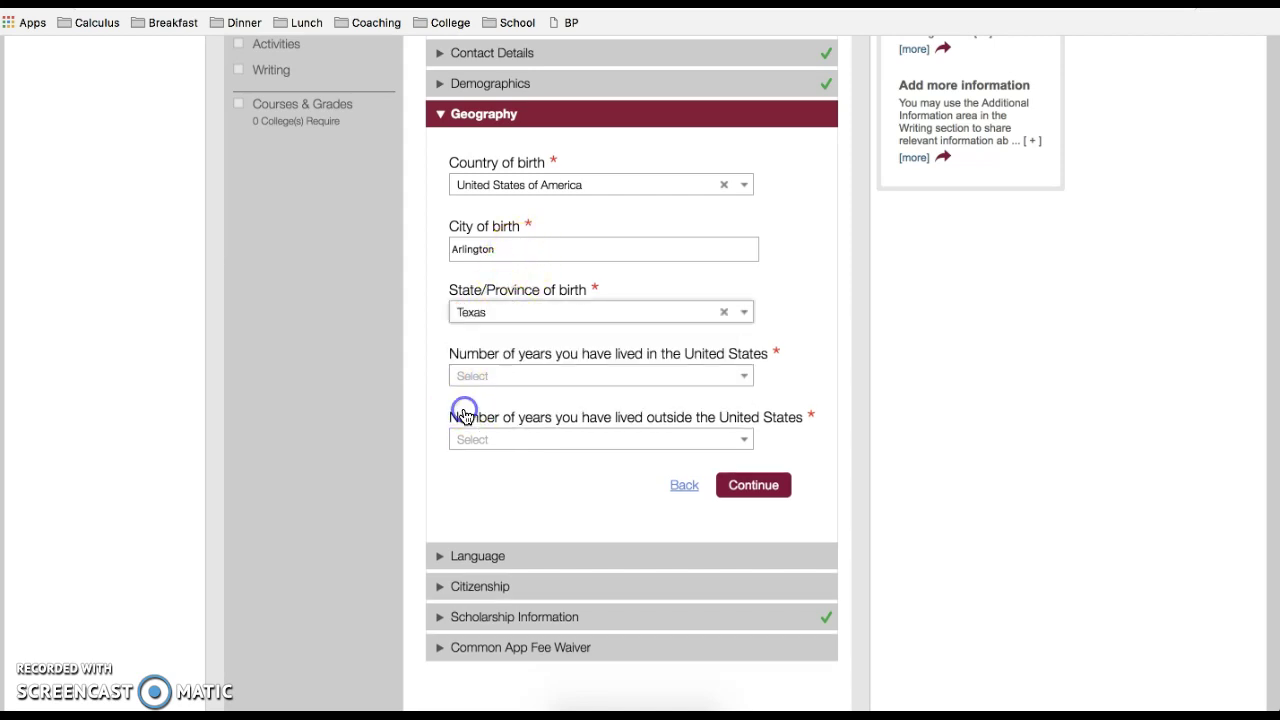
Step: Set 17 years lived in the United States and 0 years outside it, and continue to the Language section
{"action": "left_click", "coordinate": [507, 382]}
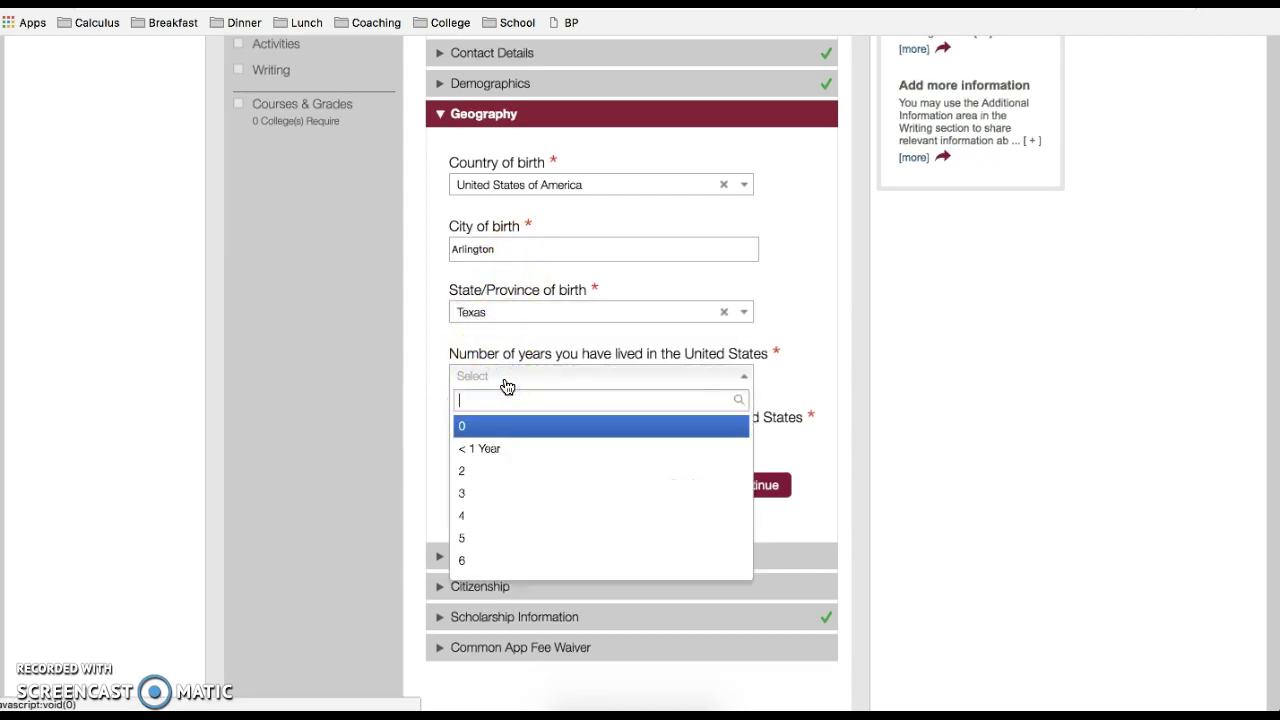
{"action": "scroll", "coordinate": [520, 529], "scroll_direction": "down", "scroll_amount": 7}
{"action": "scroll", "coordinate": [518, 548], "scroll_direction": "up", "scroll_amount": 3}
{"action": "left_click", "coordinate": [489, 432]}
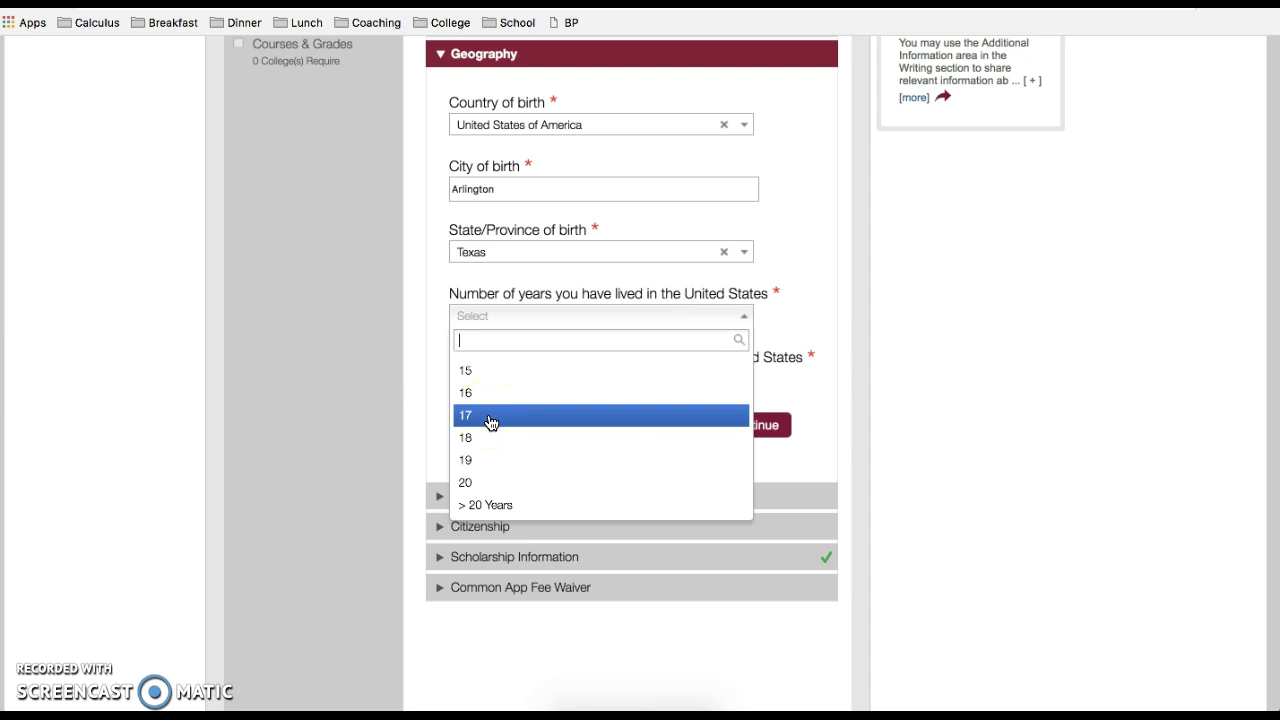
{"action": "left_click", "coordinate": [490, 416]}
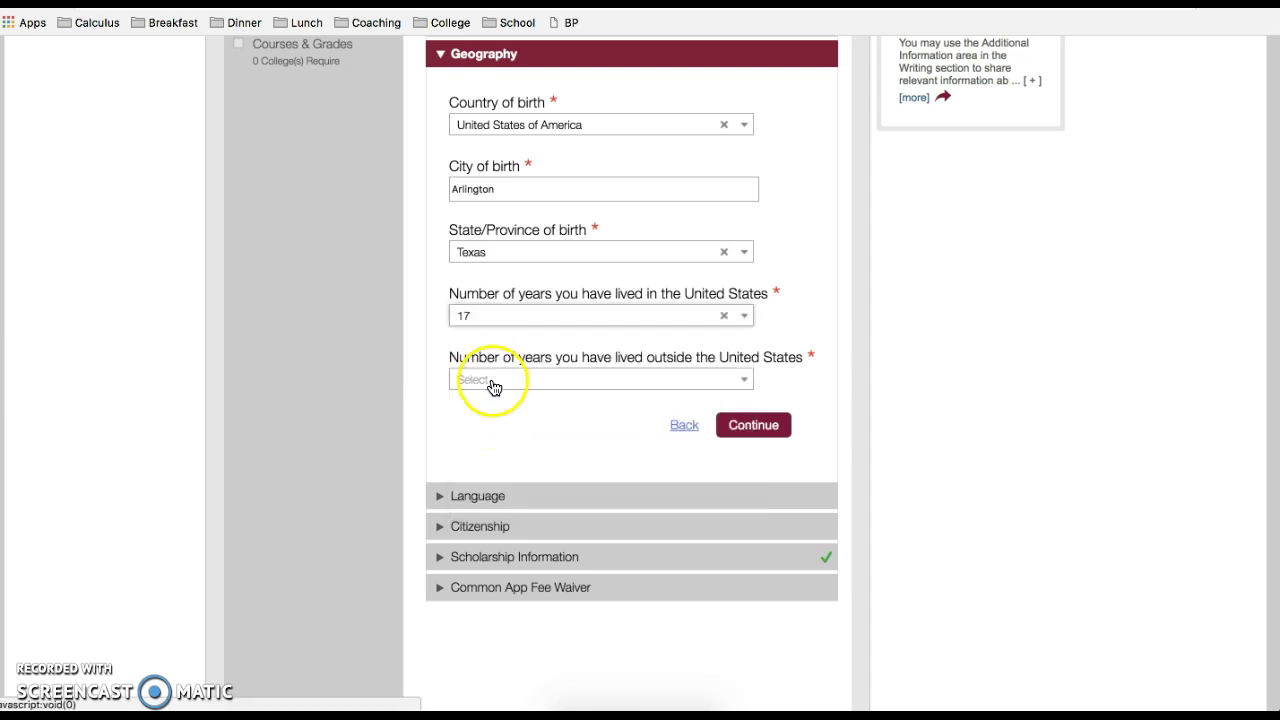
{"action": "left_click", "coordinate": [490, 382]}
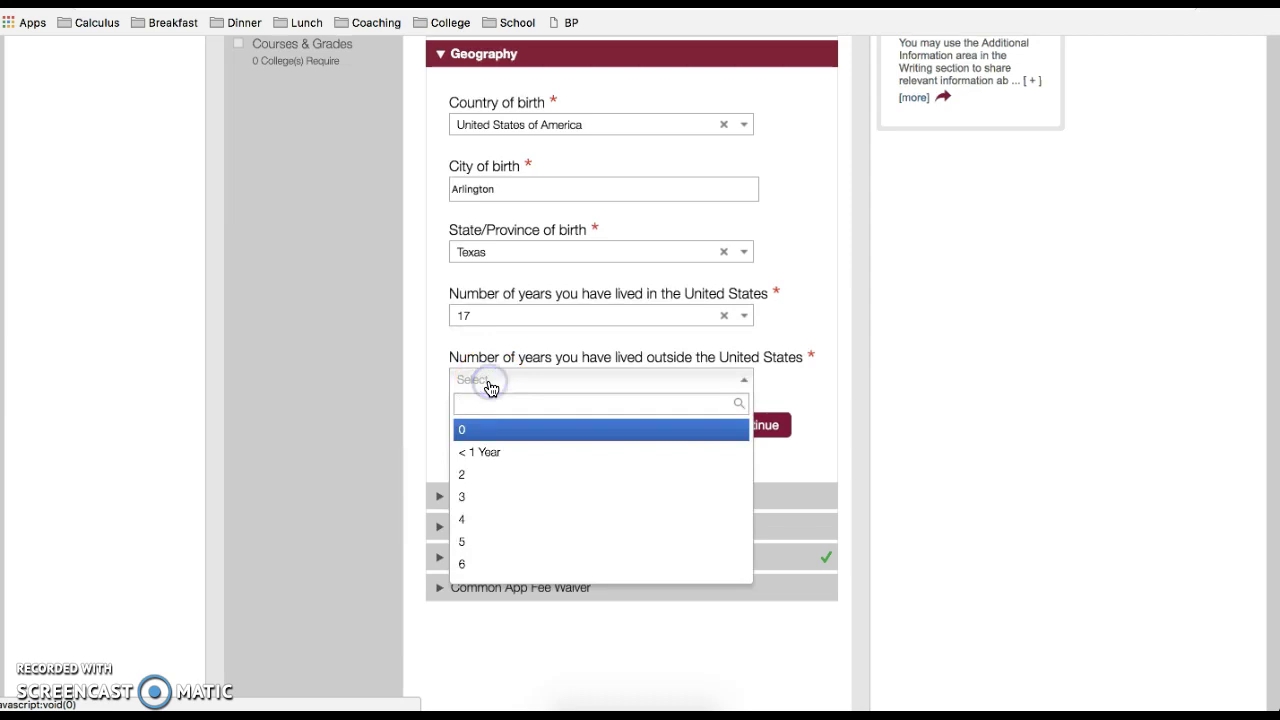
{"action": "left_click", "coordinate": [484, 430]}
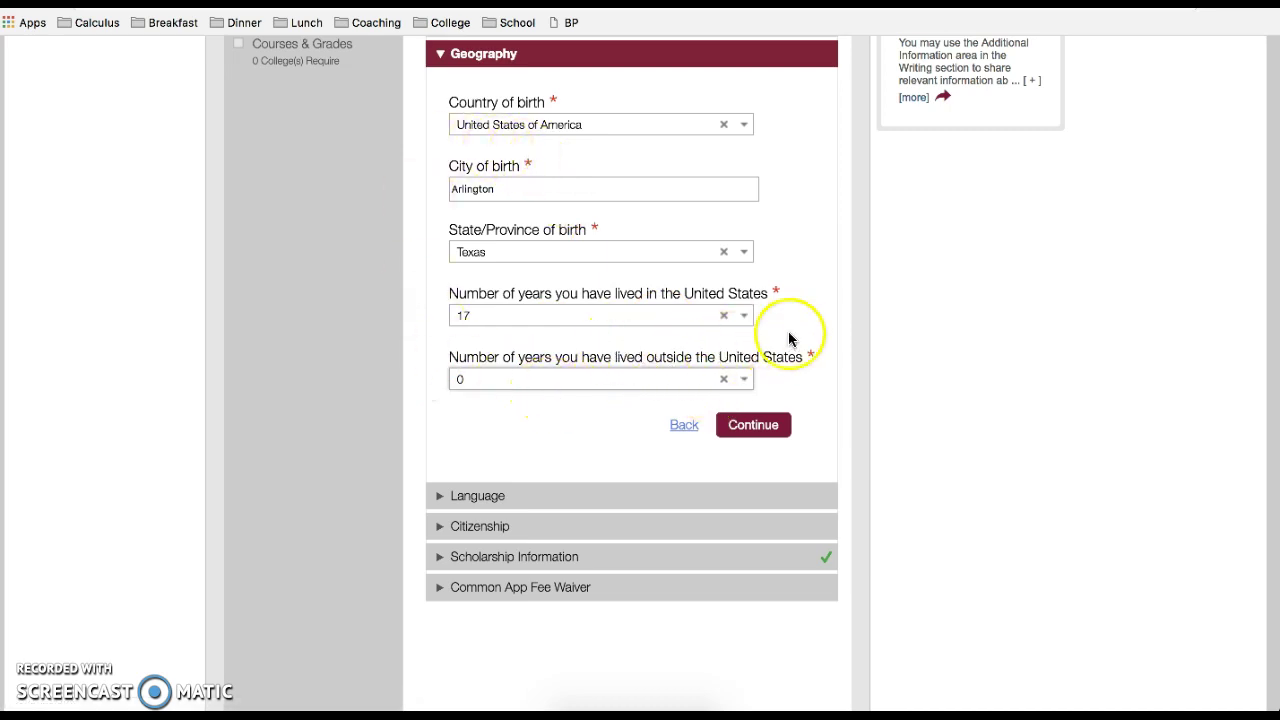
{"action": "left_click", "coordinate": [765, 434]}
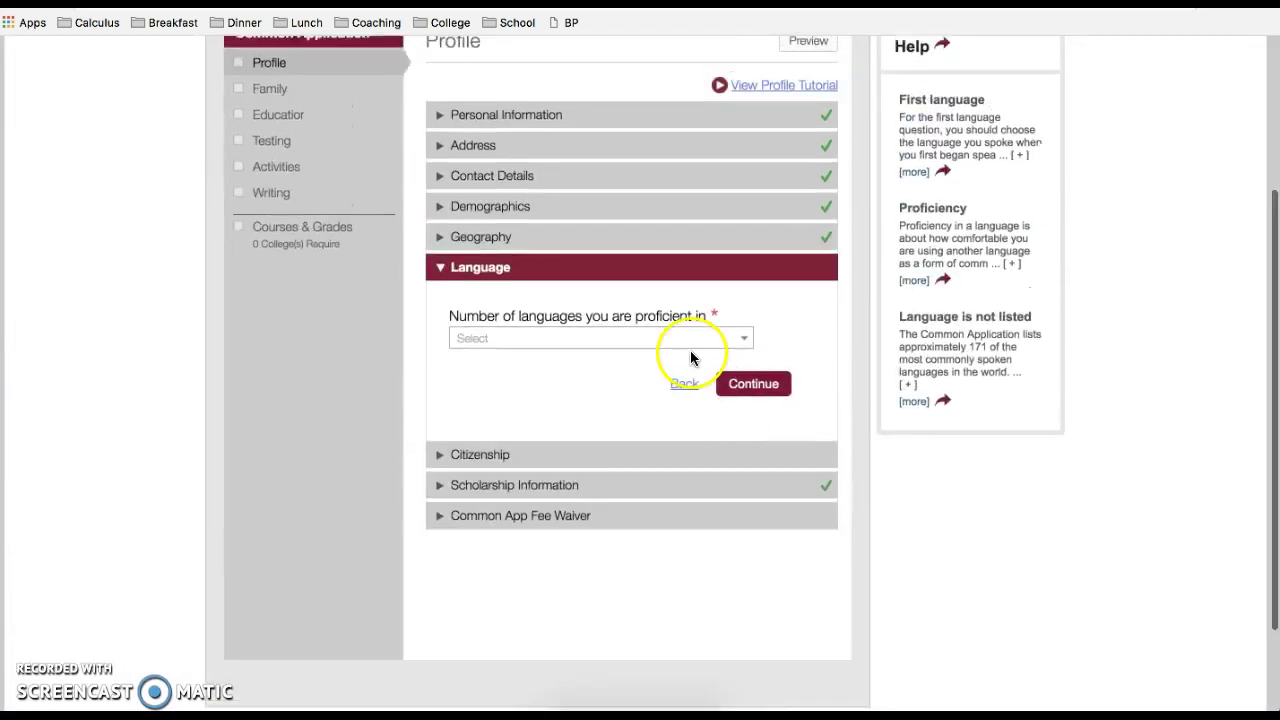
Step: Set the number of proficient languages to 2 and choose English as the first listed language
{"action": "left_click", "coordinate": [645, 346]}
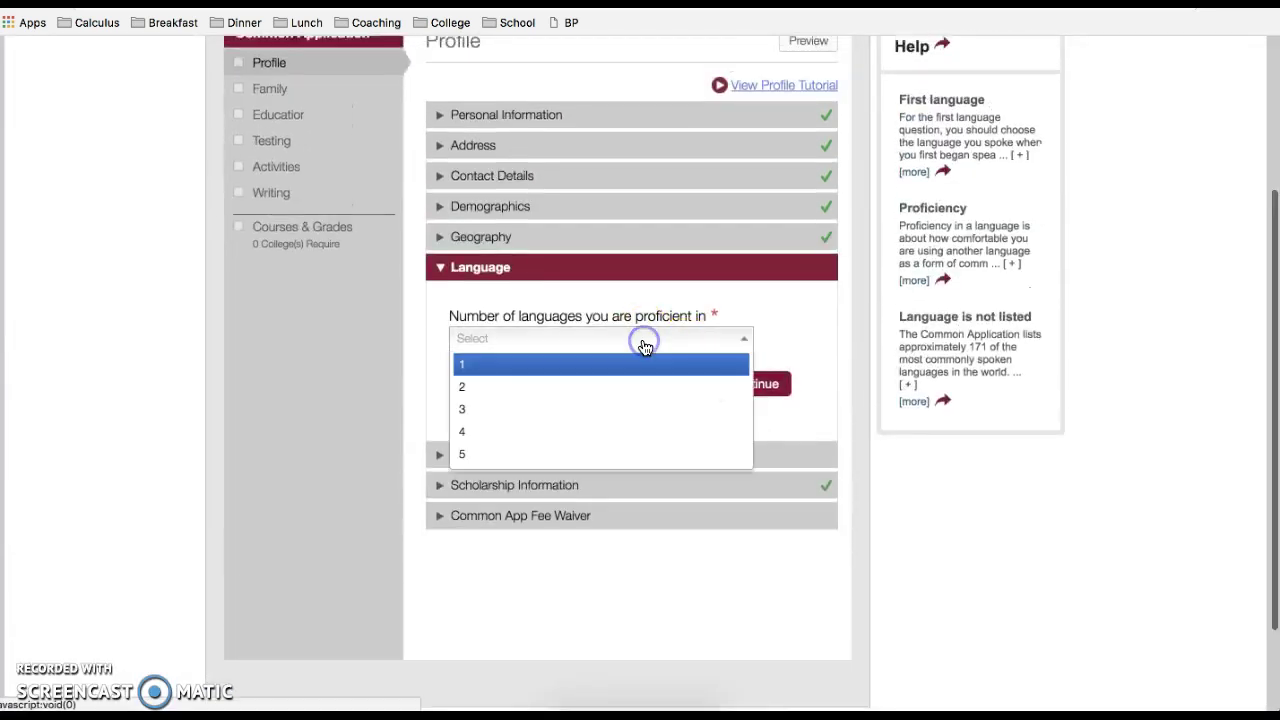
{"action": "left_click", "coordinate": [577, 385]}
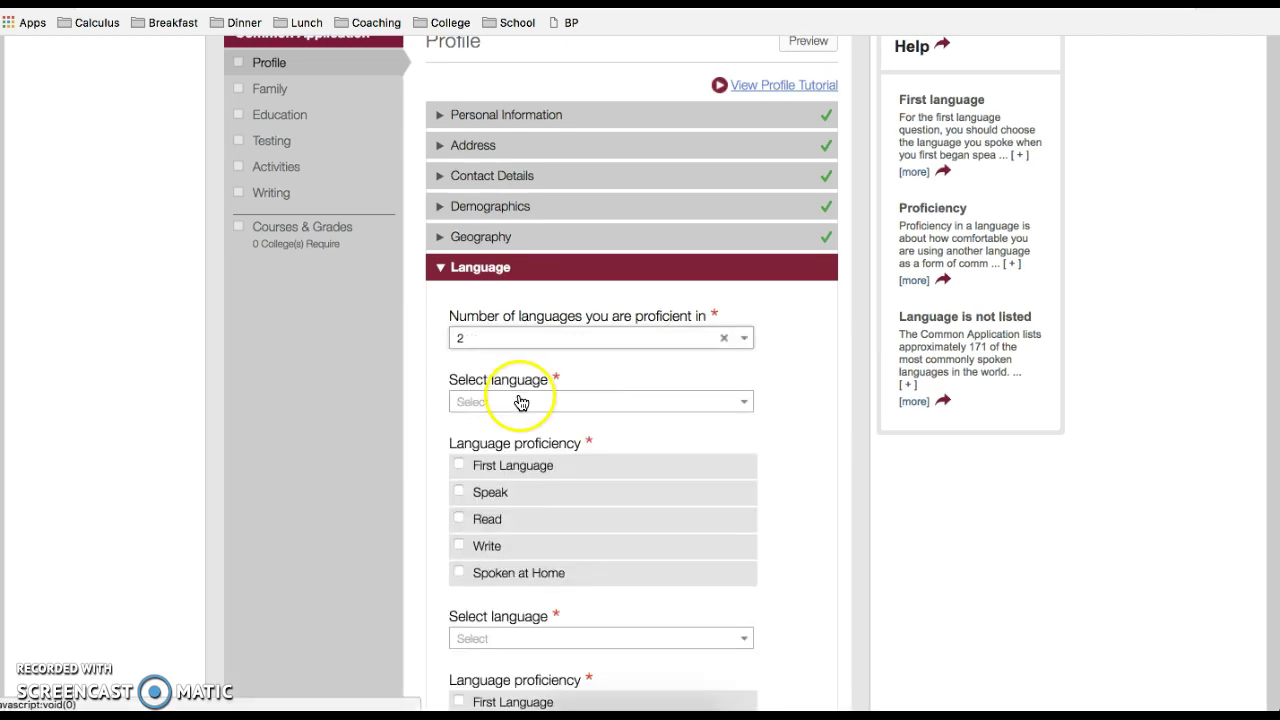
{"action": "left_click", "coordinate": [521, 401]}
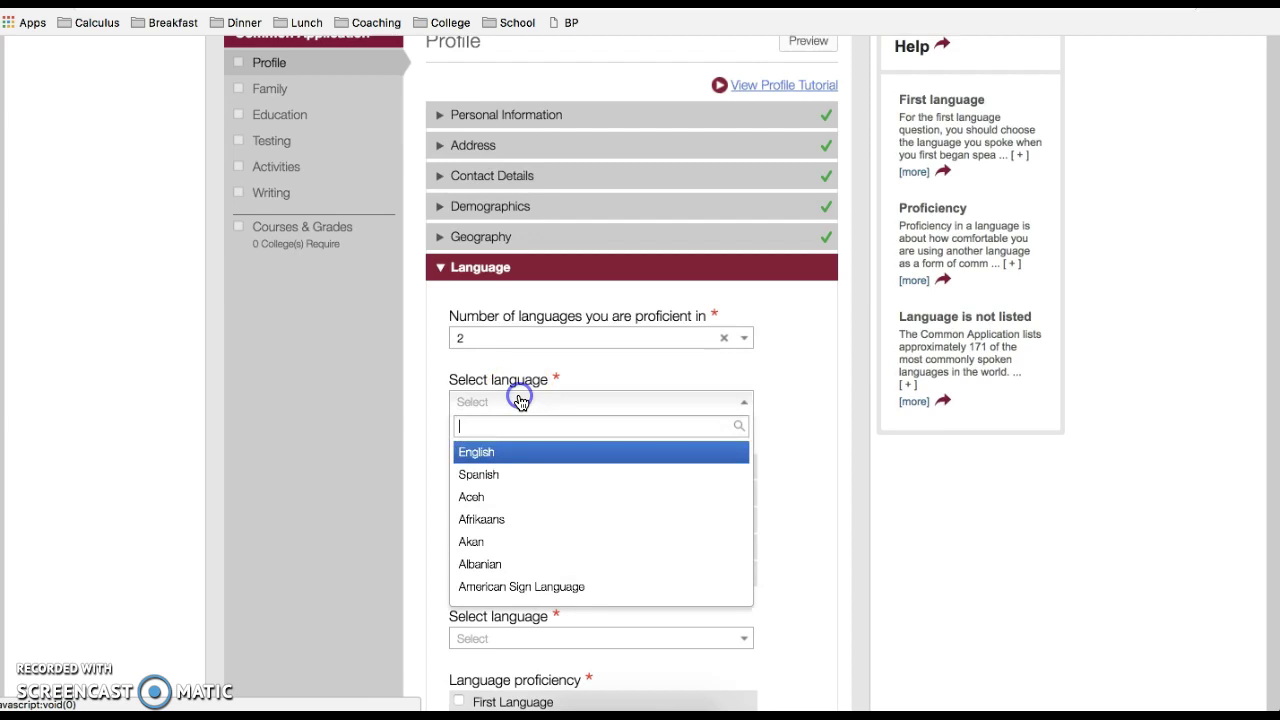
{"action": "left_click", "coordinate": [517, 459]}
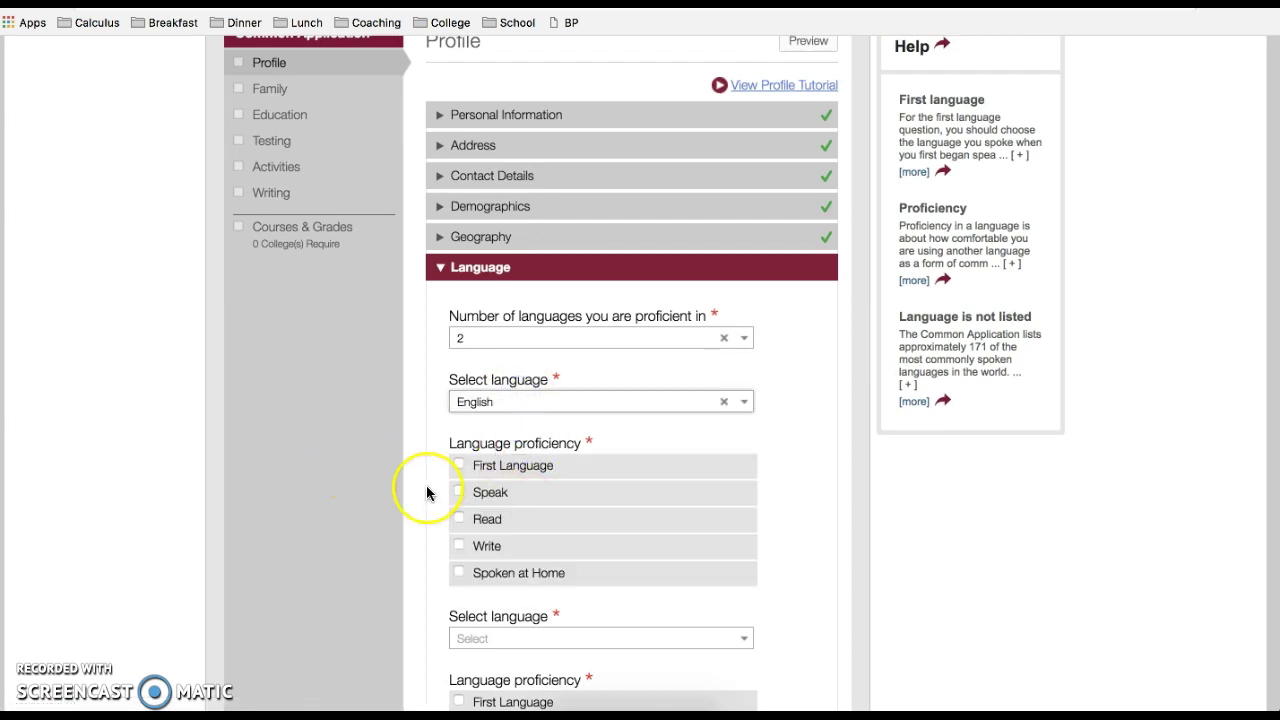
Step: Mark the English proficiency as Speak, Read and Write
{"action": "scroll", "coordinate": [427, 493], "scroll_direction": "down", "scroll_amount": 3}
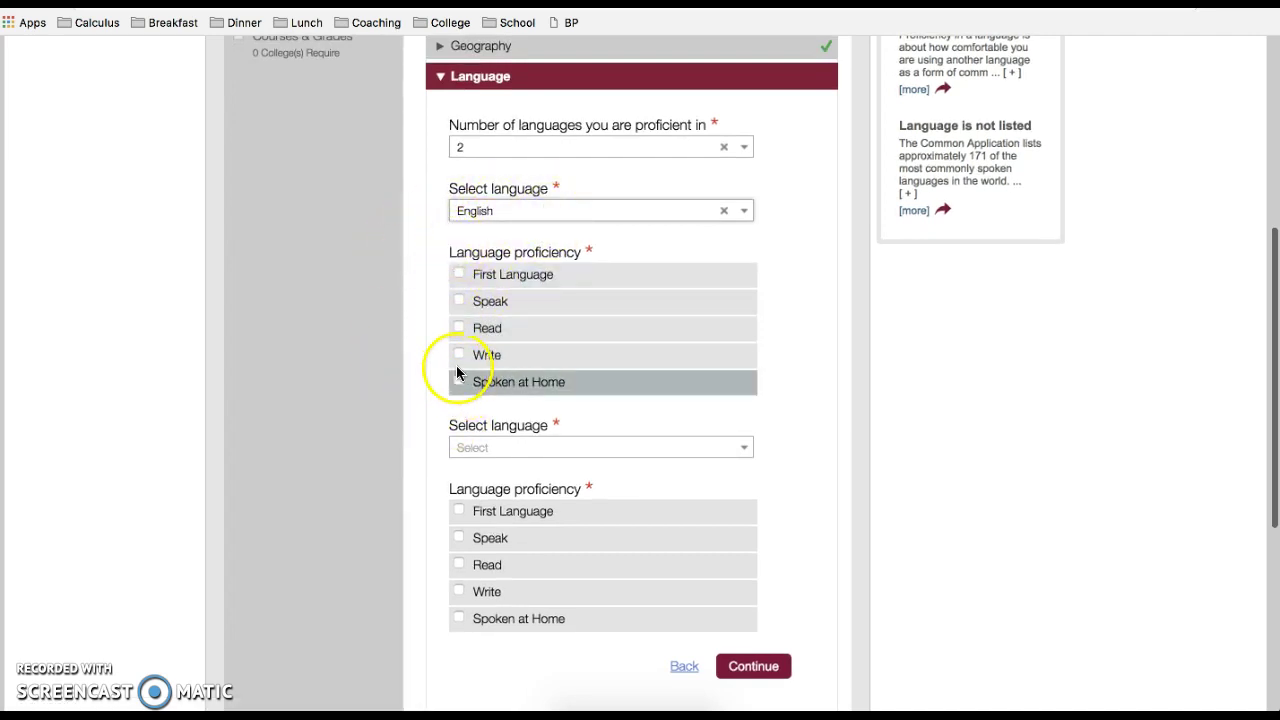
{"action": "left_click", "coordinate": [458, 301]}
{"action": "left_click", "coordinate": [457, 328]}
{"action": "left_click", "coordinate": [457, 355]}
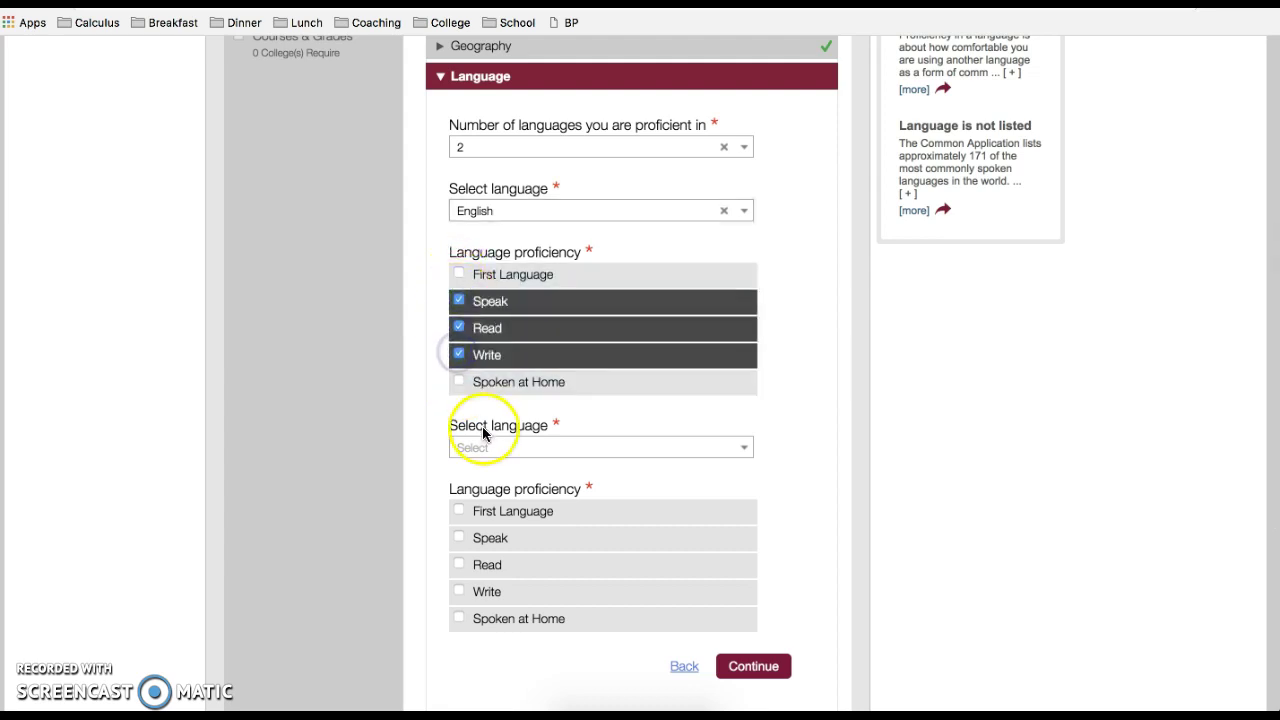
Step: Choose Spanish as the second language and mark its proficiency as Speak, Read, Write and Spoken at Home
{"action": "left_click", "coordinate": [470, 448]}
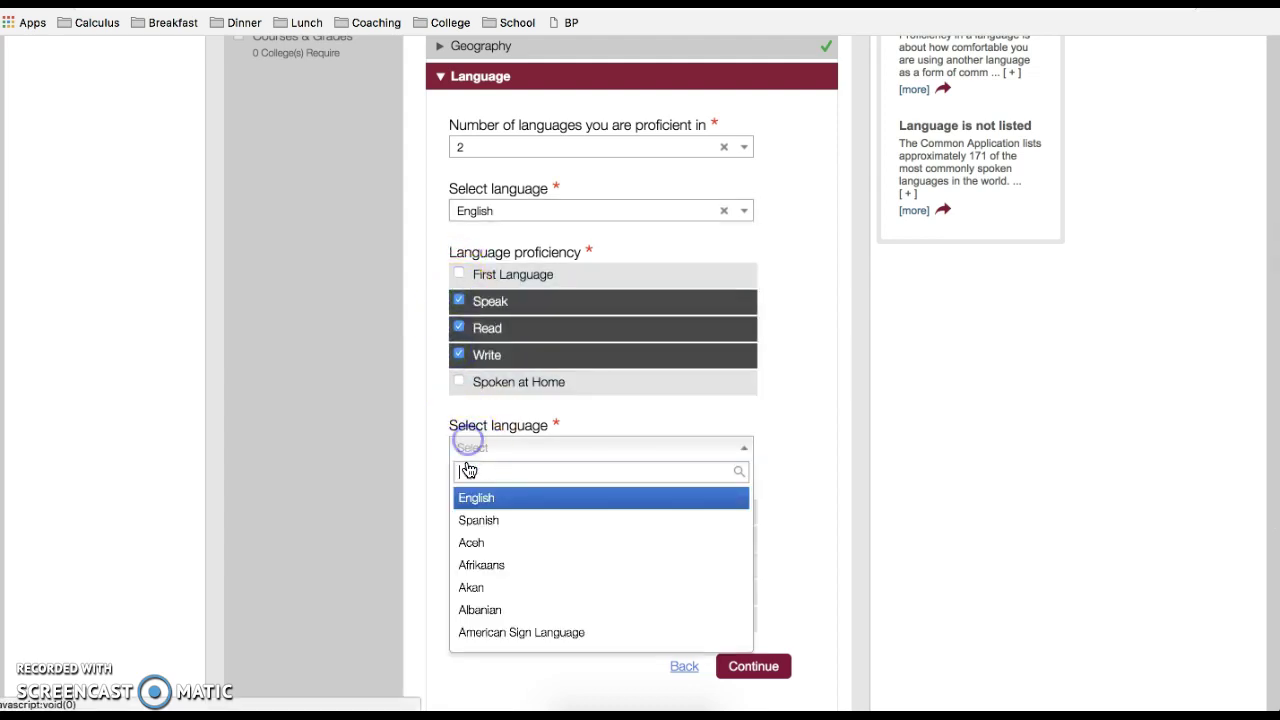
{"action": "left_click", "coordinate": [476, 521]}
{"action": "left_click", "coordinate": [459, 619]}
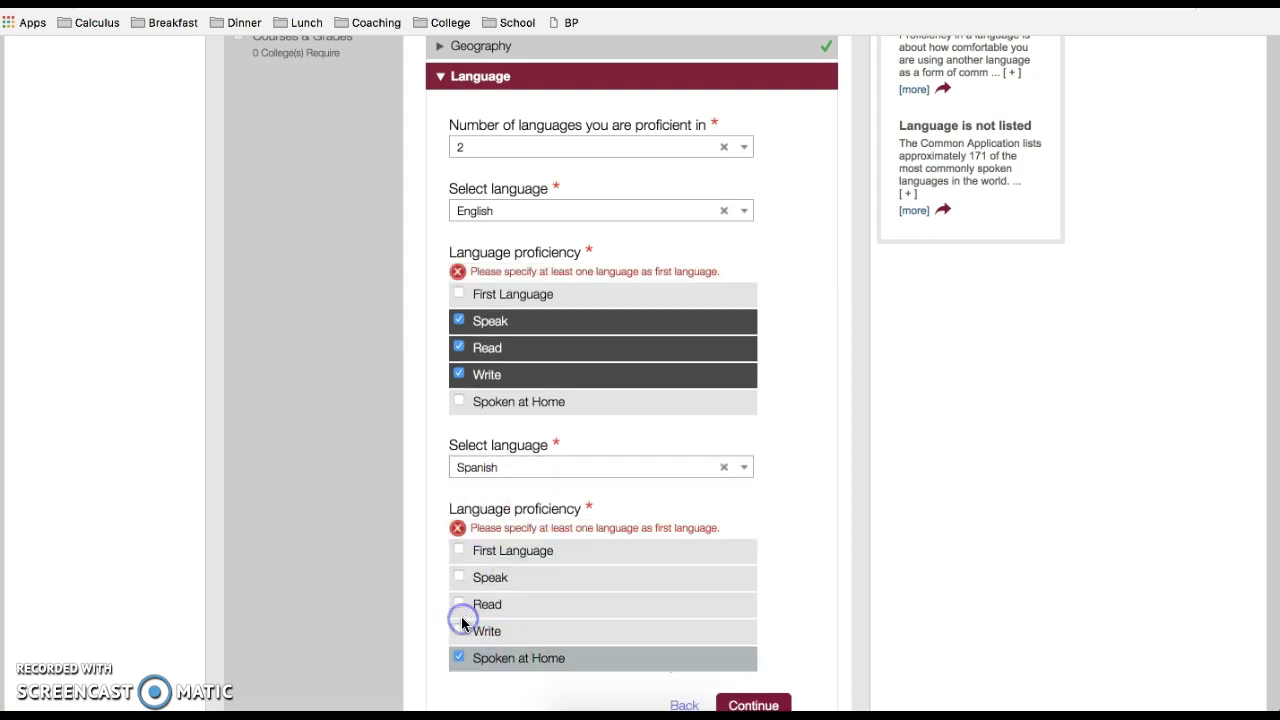
{"action": "left_click", "coordinate": [461, 655]}
{"action": "left_click", "coordinate": [455, 634]}
{"action": "left_click", "coordinate": [455, 606]}
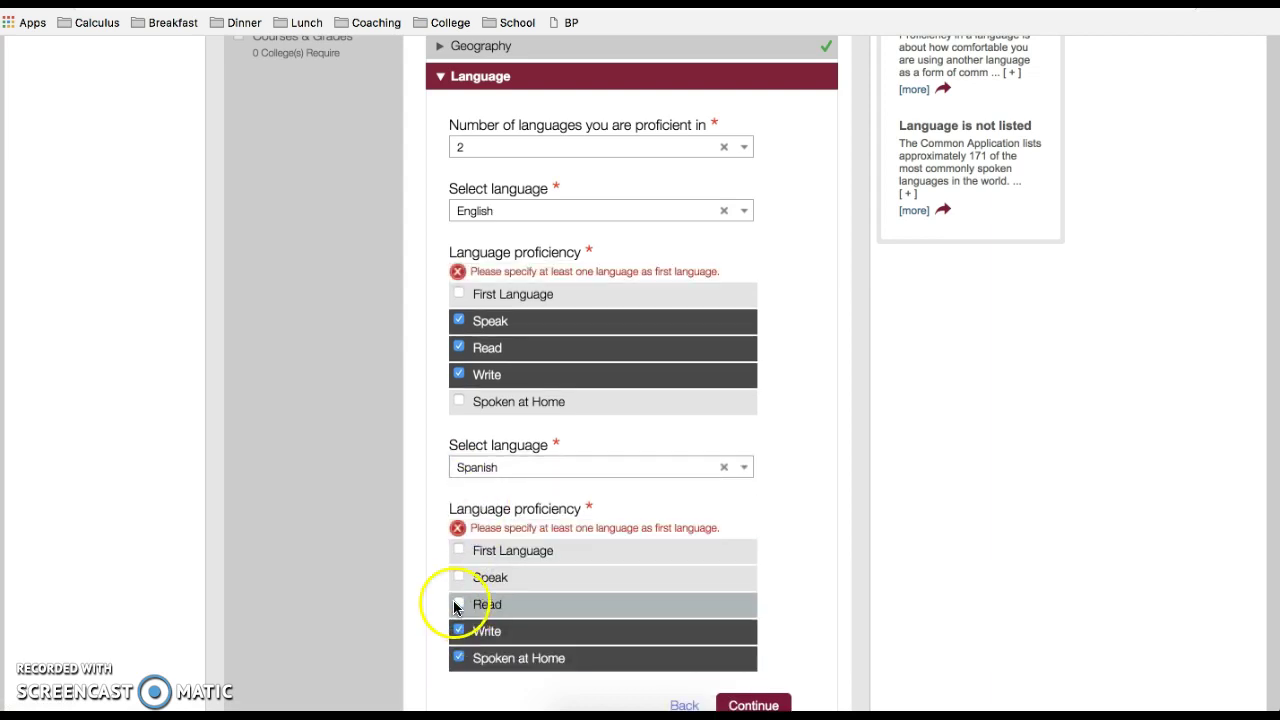
{"action": "left_click", "coordinate": [455, 577]}
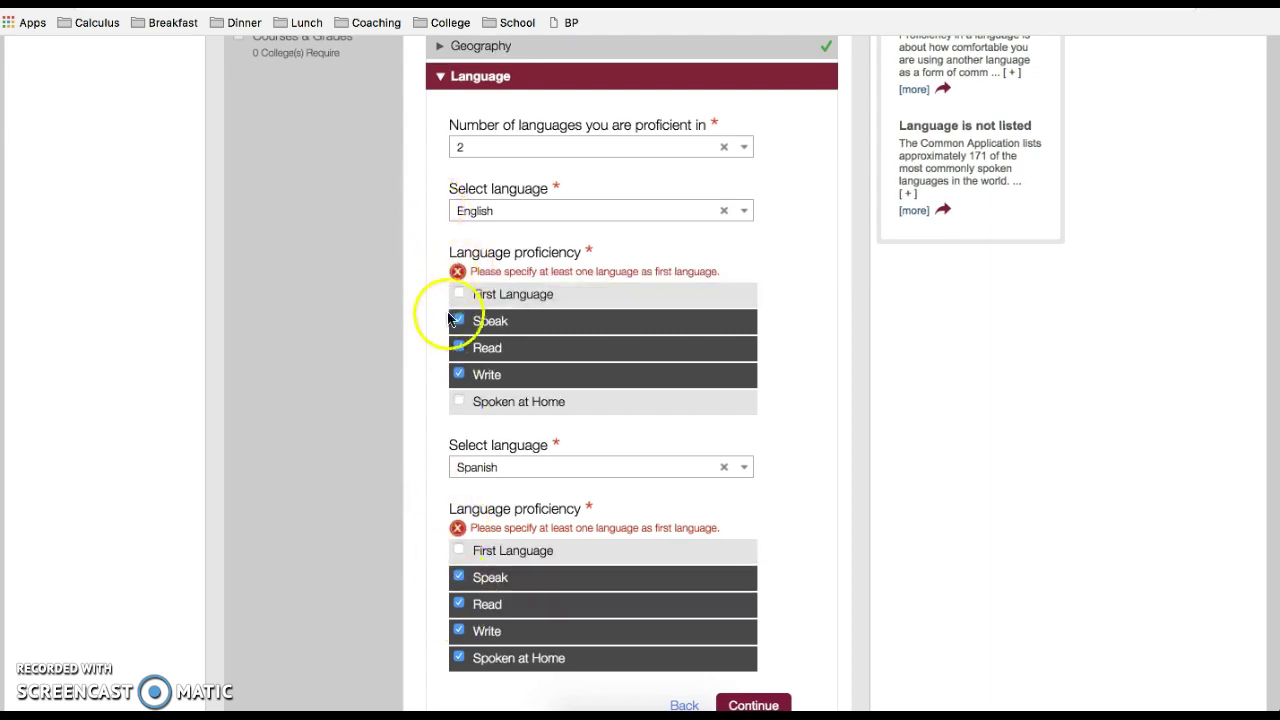
{"action": "left_click", "coordinate": [460, 555]}
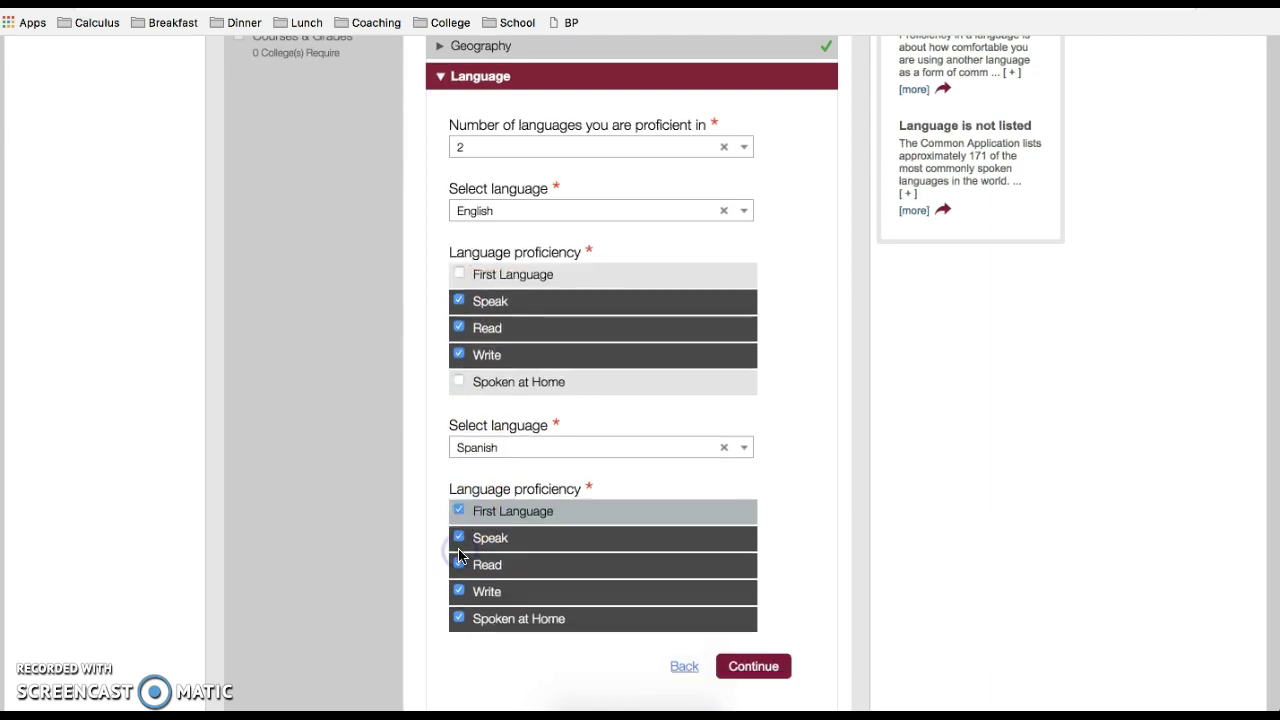
{"action": "left_click", "coordinate": [473, 517]}
{"action": "left_click", "coordinate": [458, 288]}
{"action": "left_click", "coordinate": [460, 276]}
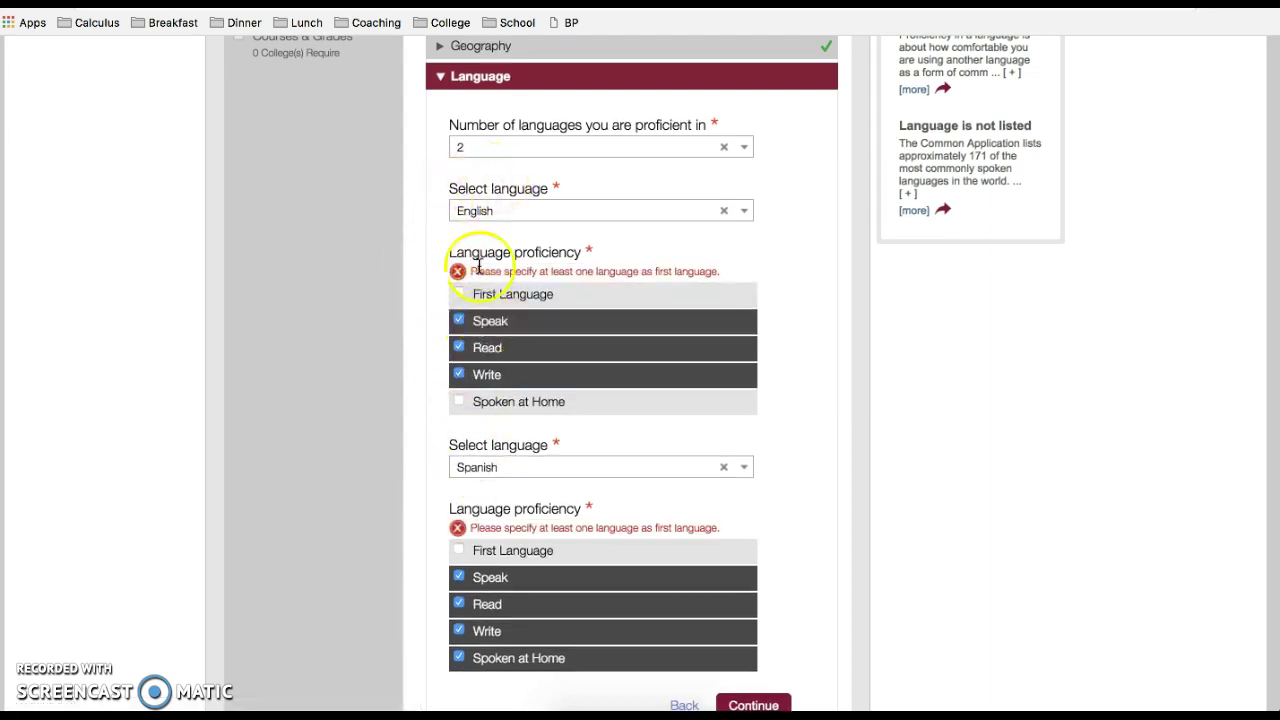
Step: Mark English as First Language and Spoken at Home, and continue to the Citizenship section
{"action": "left_click", "coordinate": [458, 297]}
{"action": "left_click", "coordinate": [462, 384]}
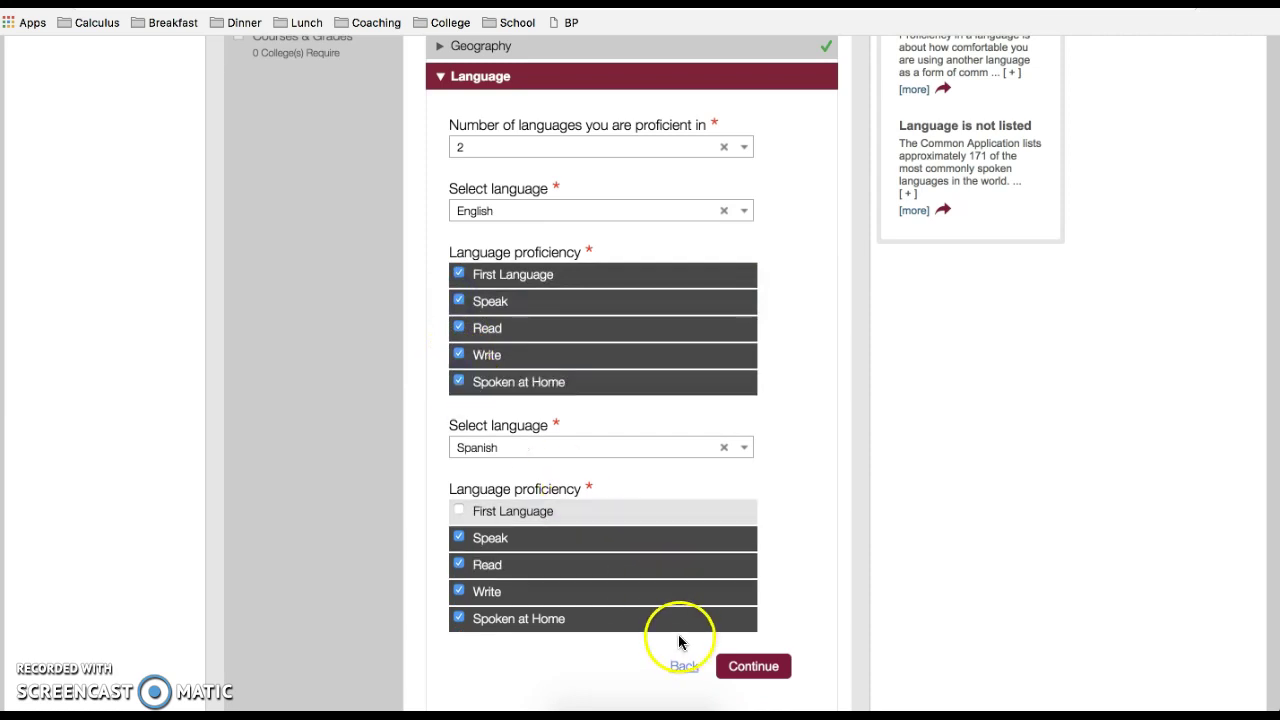
{"action": "left_click", "coordinate": [755, 666]}
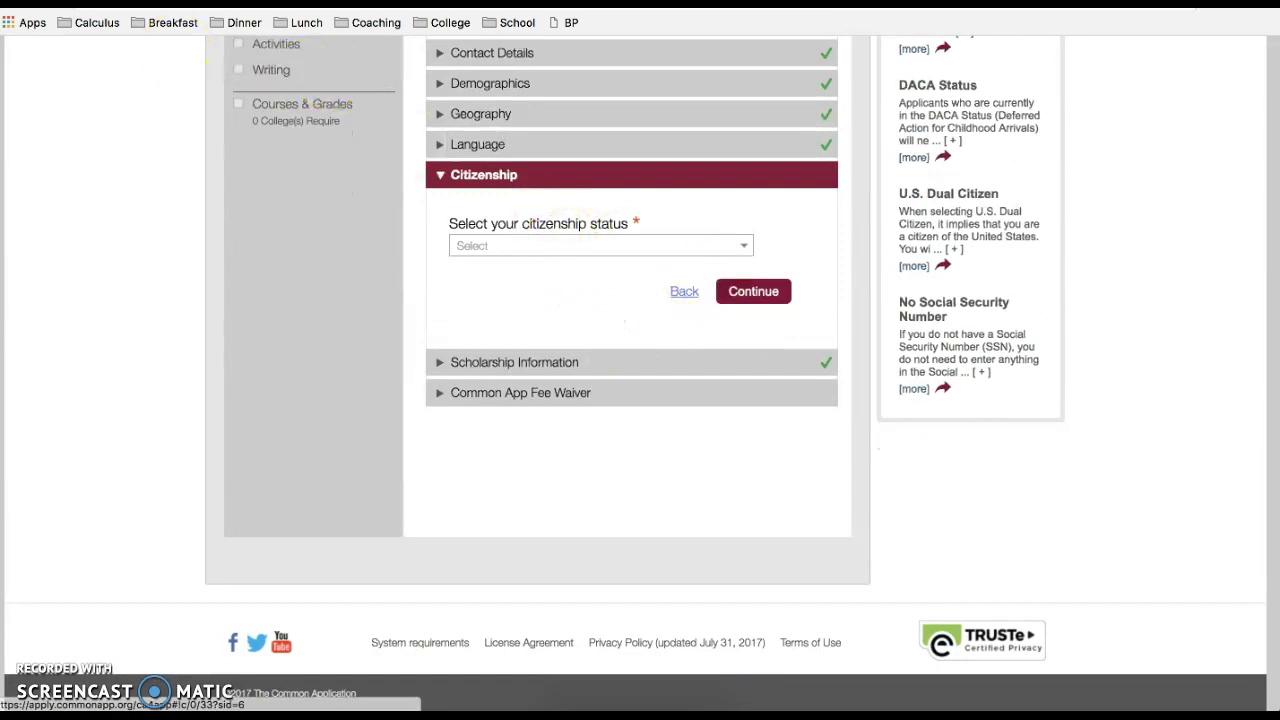
Step: Set the citizenship status to Other (Non-US)
{"action": "scroll", "coordinate": [541, 270], "scroll_direction": "up", "scroll_amount": 1}
{"action": "left_click", "coordinate": [617, 271]}
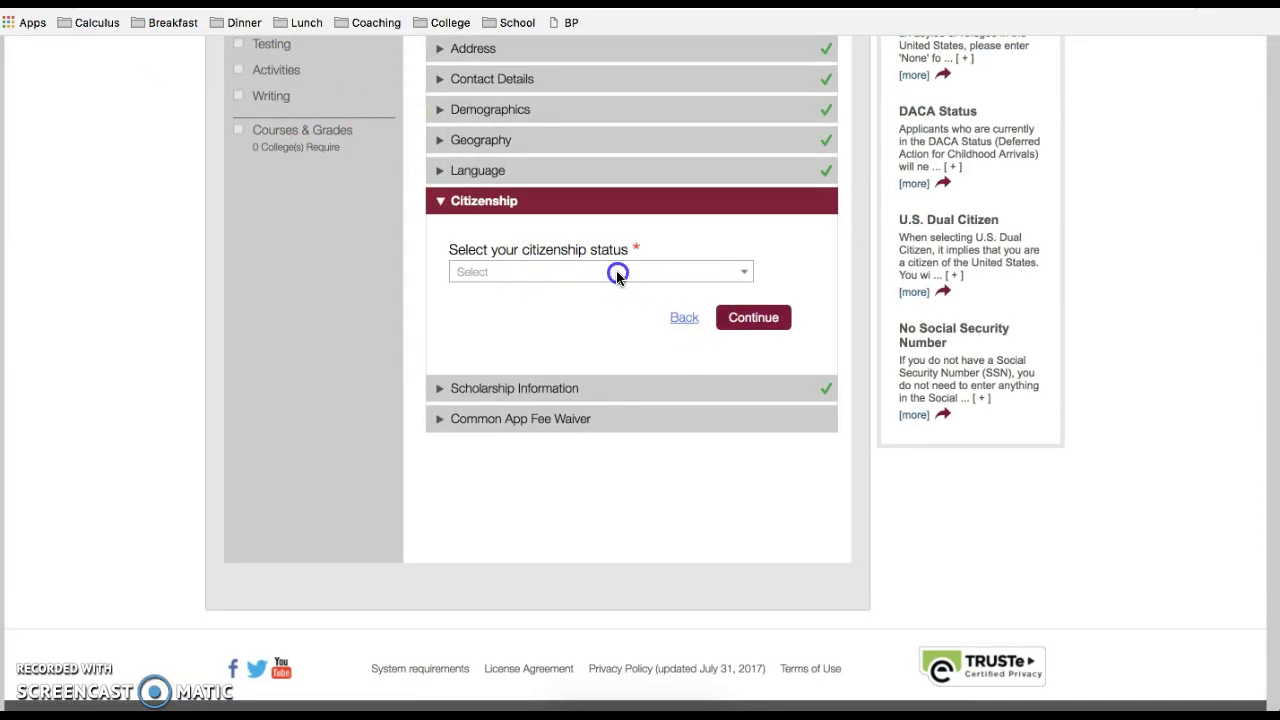
{"action": "left_click", "coordinate": [705, 273]}
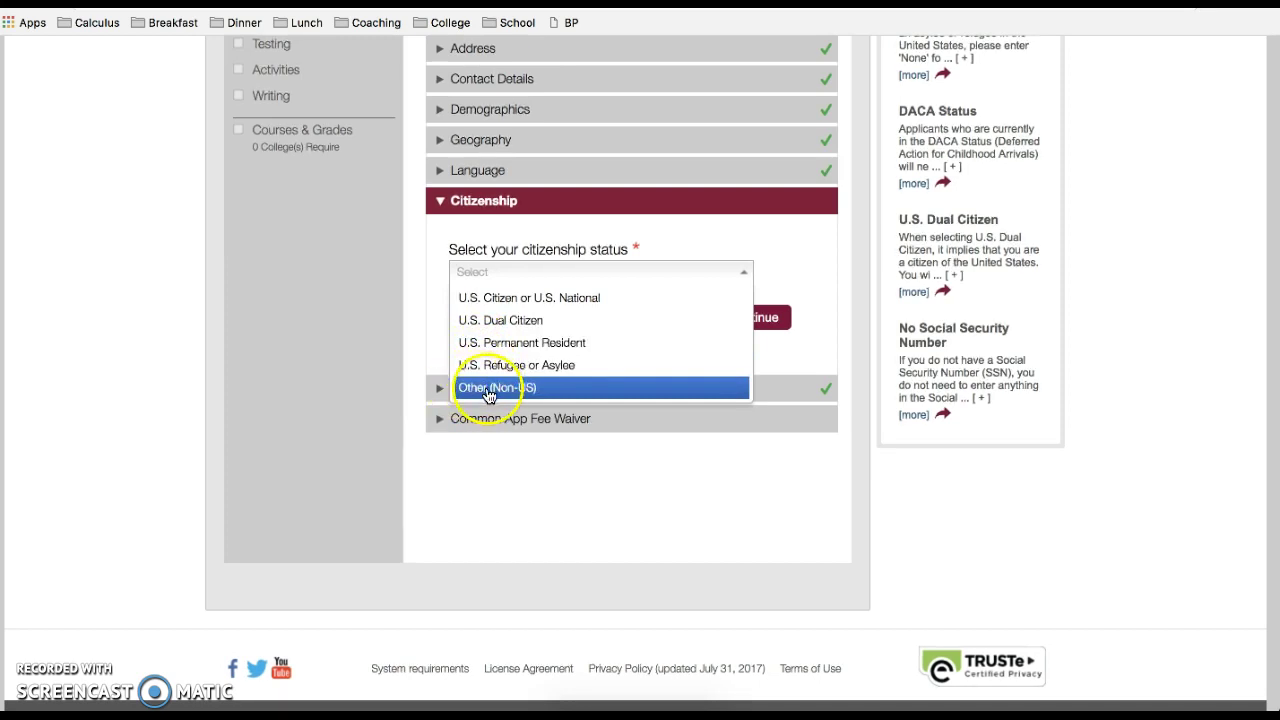
{"action": "left_click", "coordinate": [489, 391]}
Step: List Mexico as the citizenship, with No for a valid U.S. visa and "I do not know which visa I will hold" as the intended visa type
{"action": "left_click", "coordinate": [499, 336]}
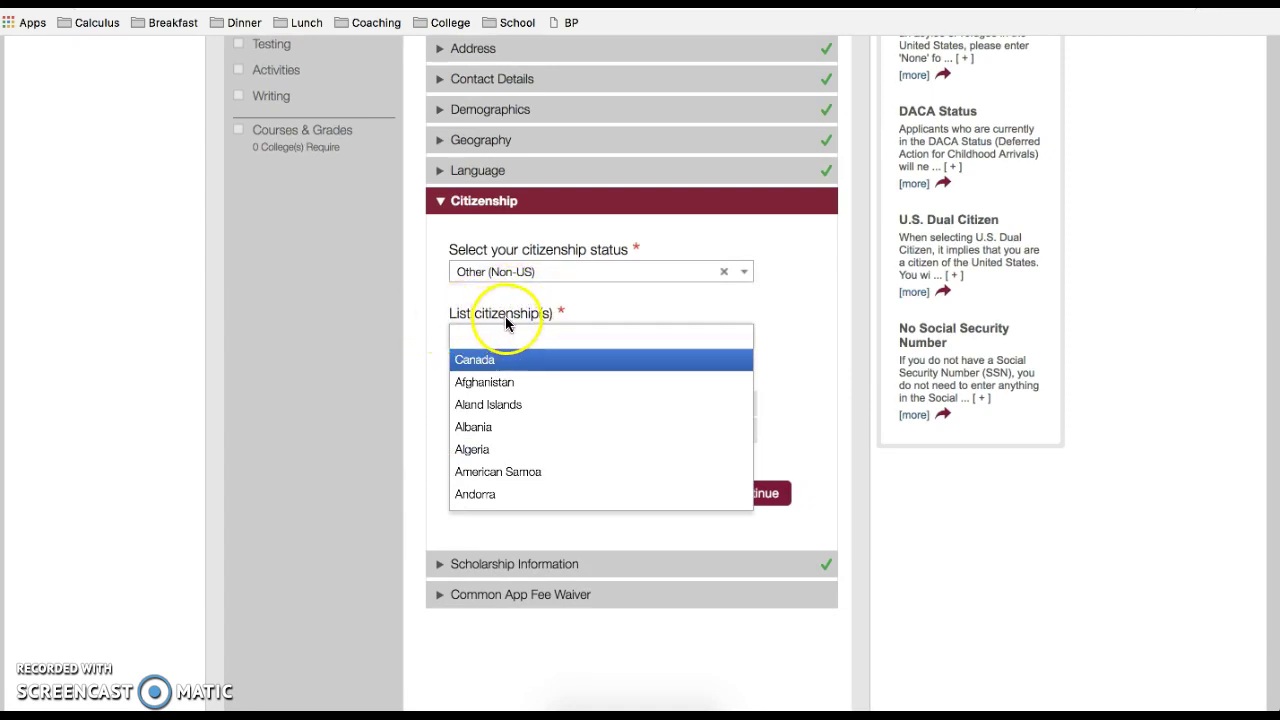
{"action": "left_click", "coordinate": [412, 352]}
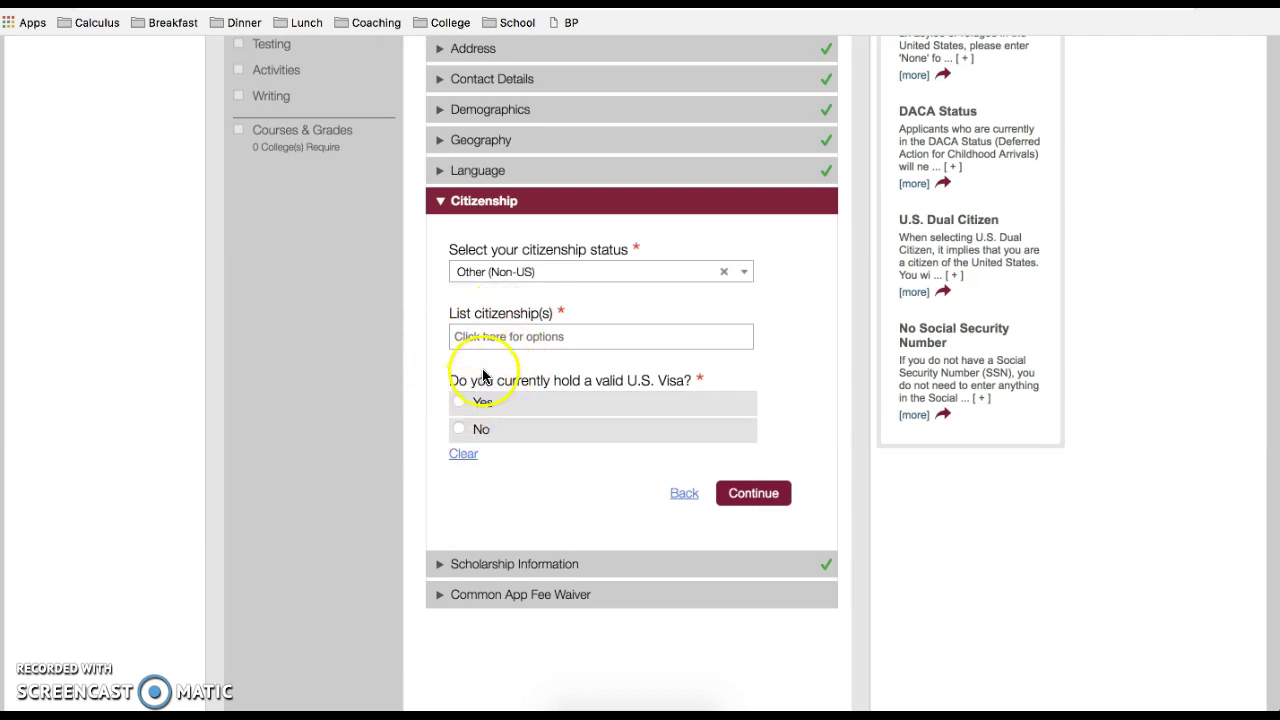
{"action": "left_click", "coordinate": [475, 429]}
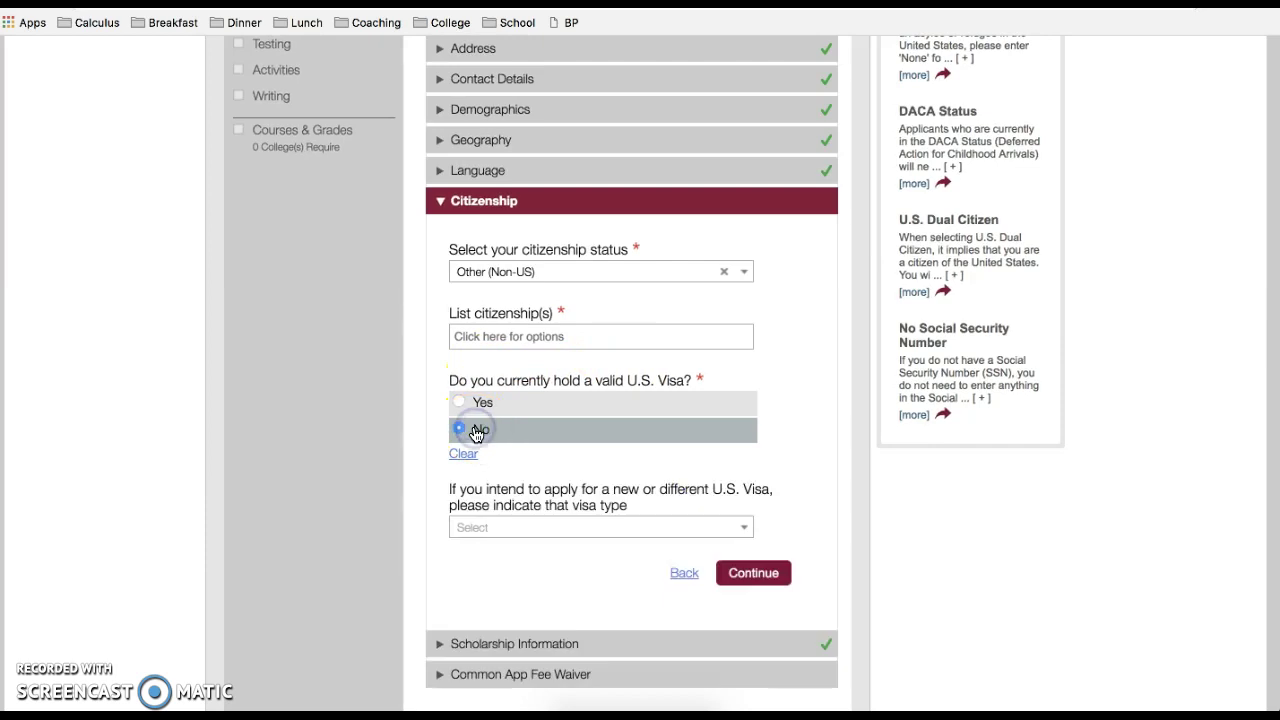
{"action": "left_click", "coordinate": [525, 528]}
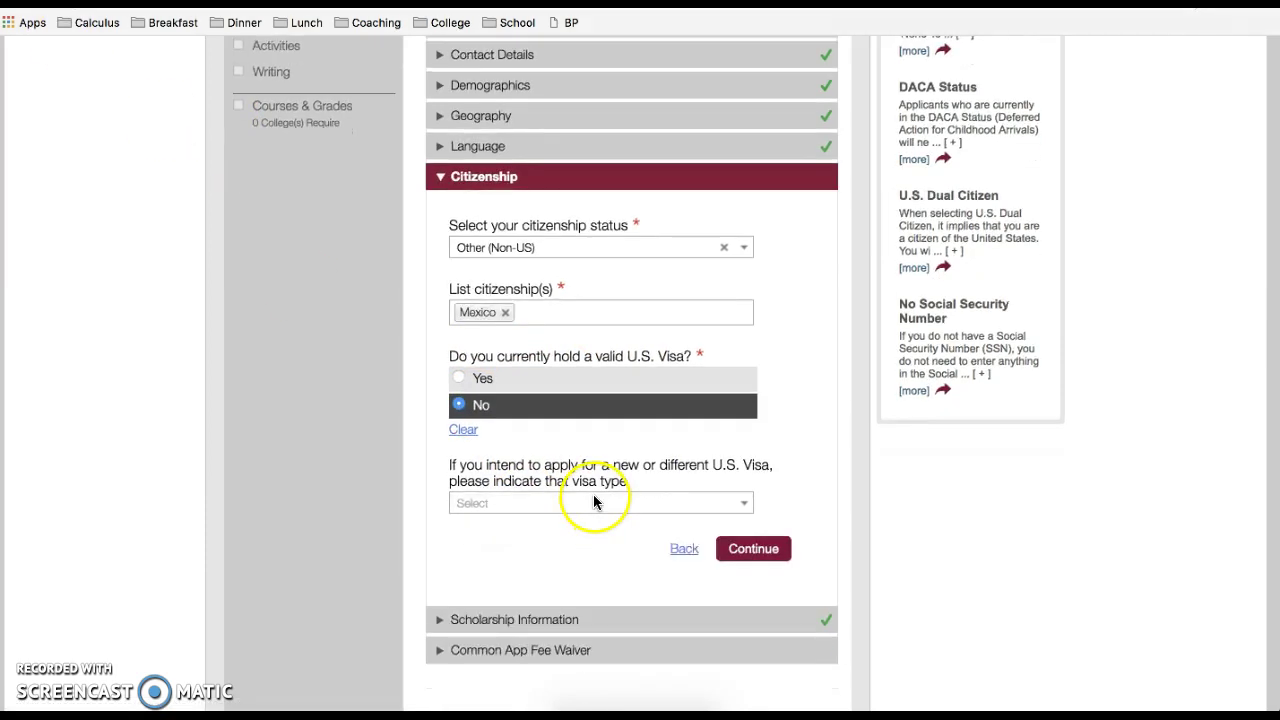
{"action": "left_click", "coordinate": [590, 503]}
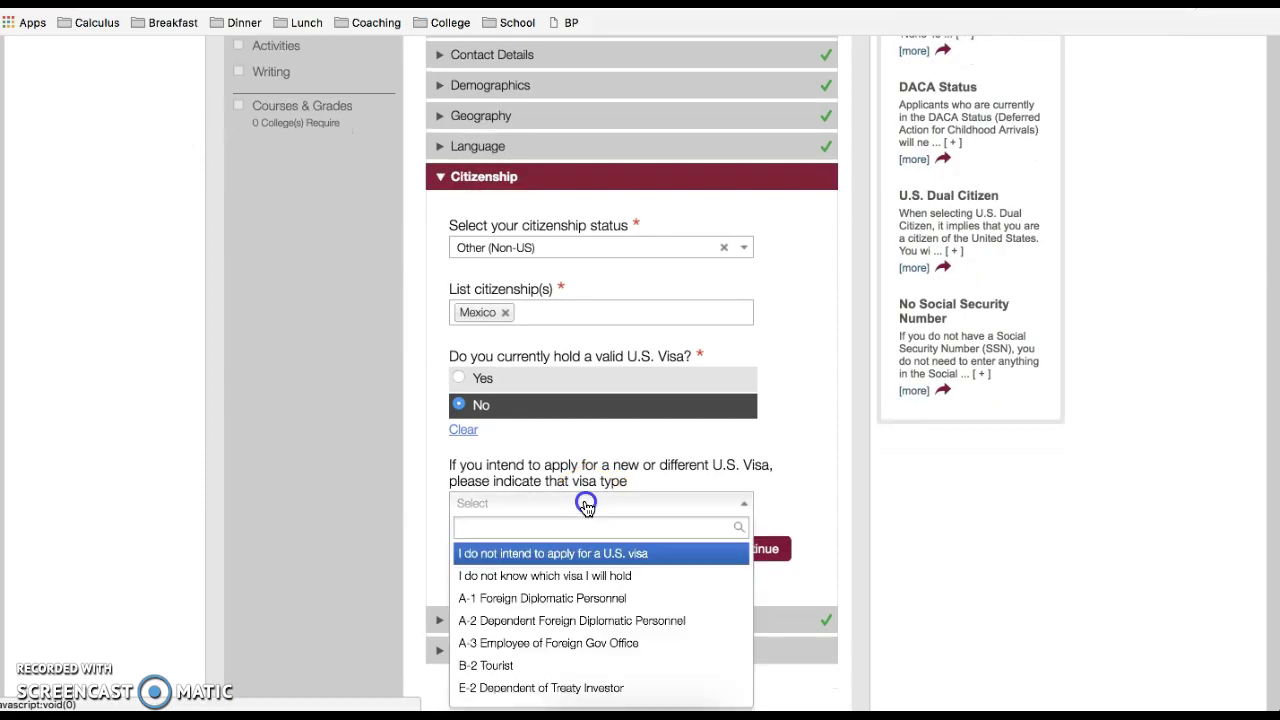
{"action": "left_click", "coordinate": [533, 580]}
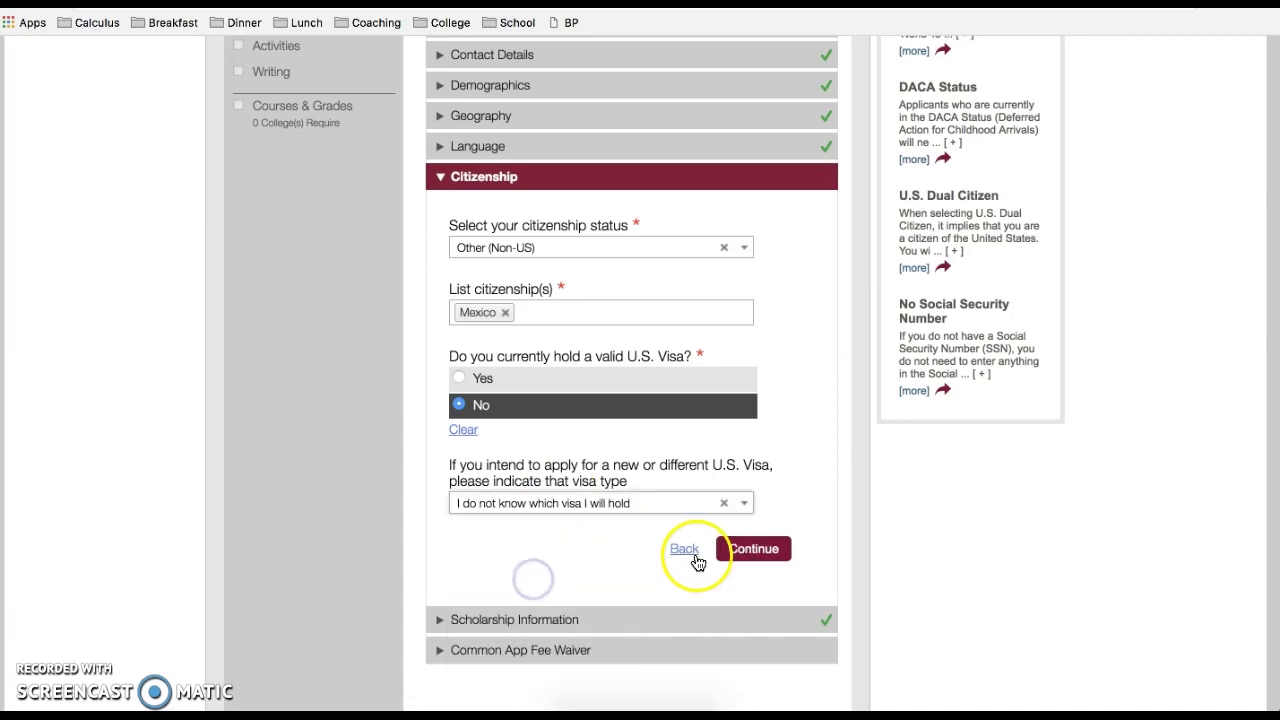
Step: Continue to Scholarship Information, answer No to receiving Scholar Snapp information, and proceed to the Common App Fee Waiver section
{"action": "left_click", "coordinate": [750, 552]}
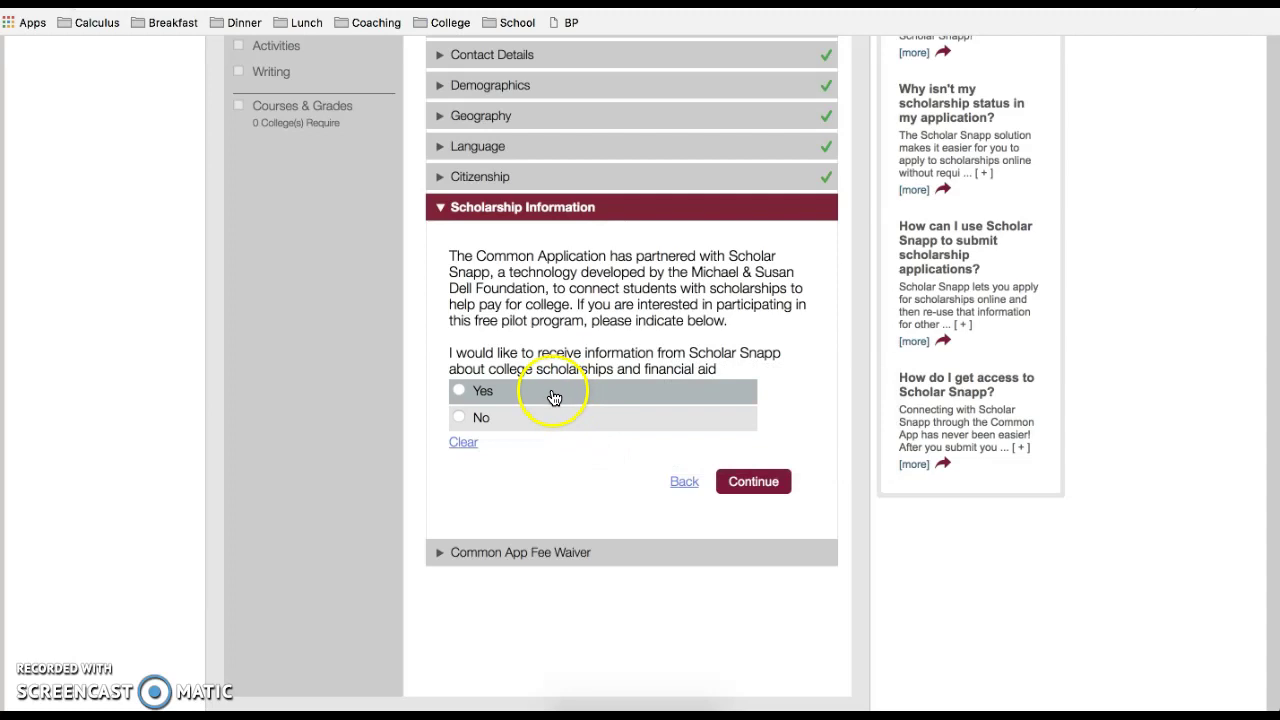
{"action": "left_click", "coordinate": [540, 424]}
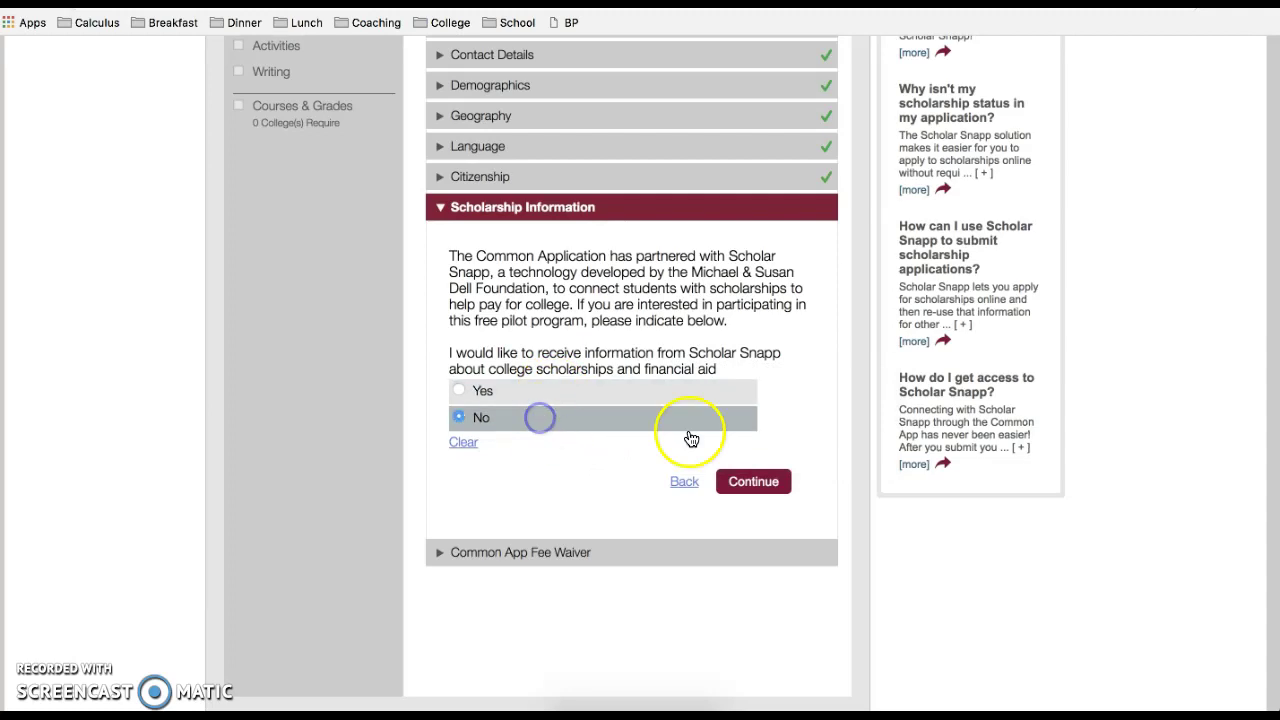
{"action": "left_click", "coordinate": [737, 488]}
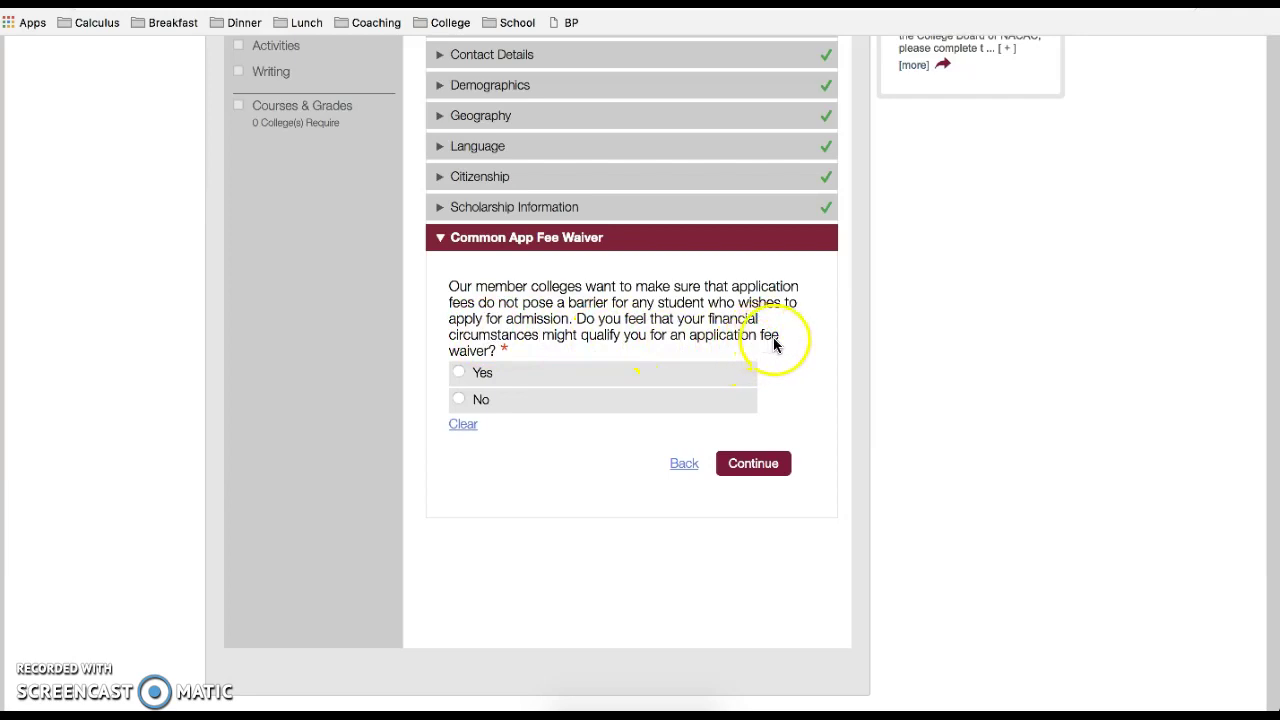
Step: Request a fee waiver based on receiving or being eligible for an ACT or SAT testing fee waiver, and sign with the applicant's full name
{"action": "left_click", "coordinate": [598, 377]}
{"action": "scroll", "coordinate": [618, 445], "scroll_direction": "down", "scroll_amount": 5}
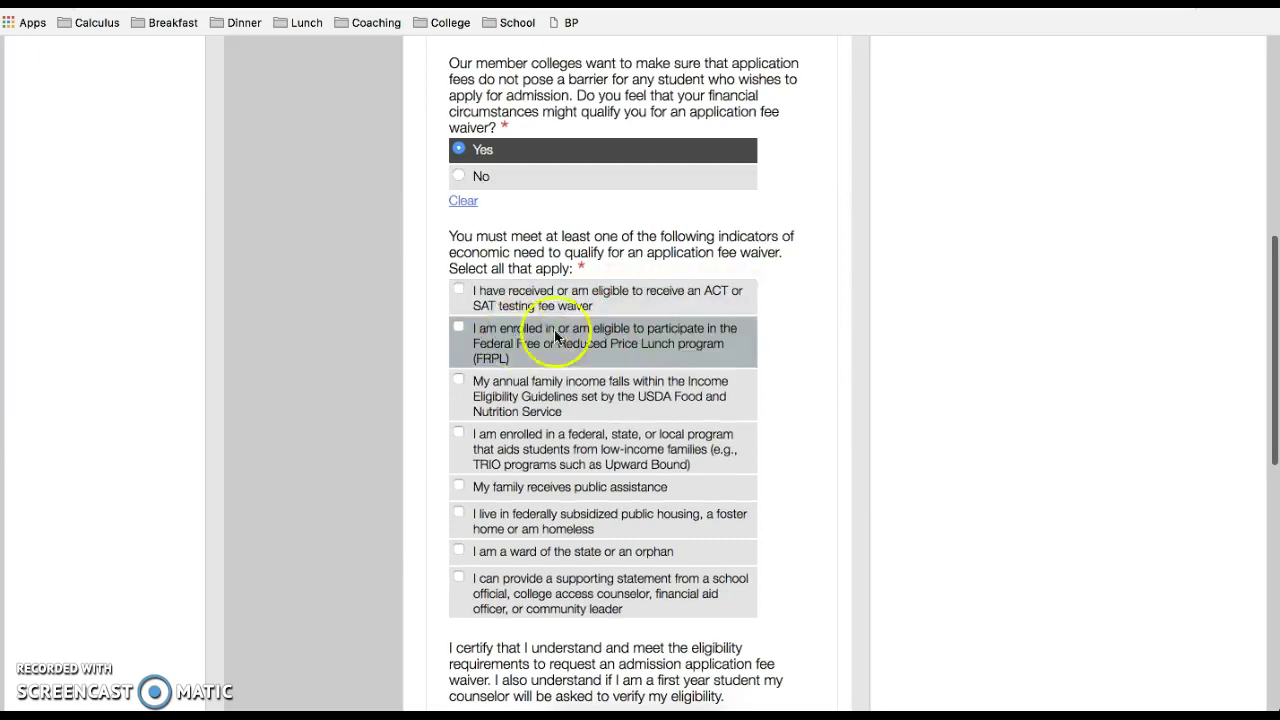
{"action": "left_click", "coordinate": [457, 288]}
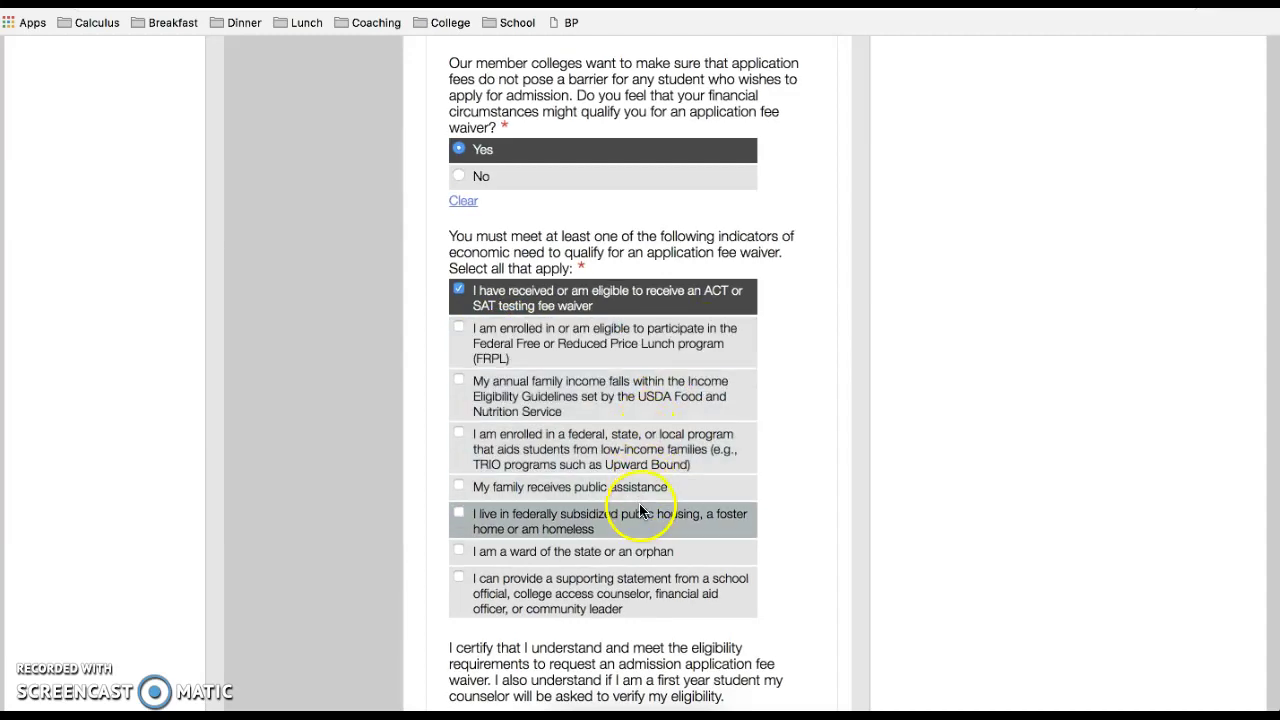
{"action": "scroll", "coordinate": [634, 551], "scroll_direction": "down", "scroll_amount": 2}
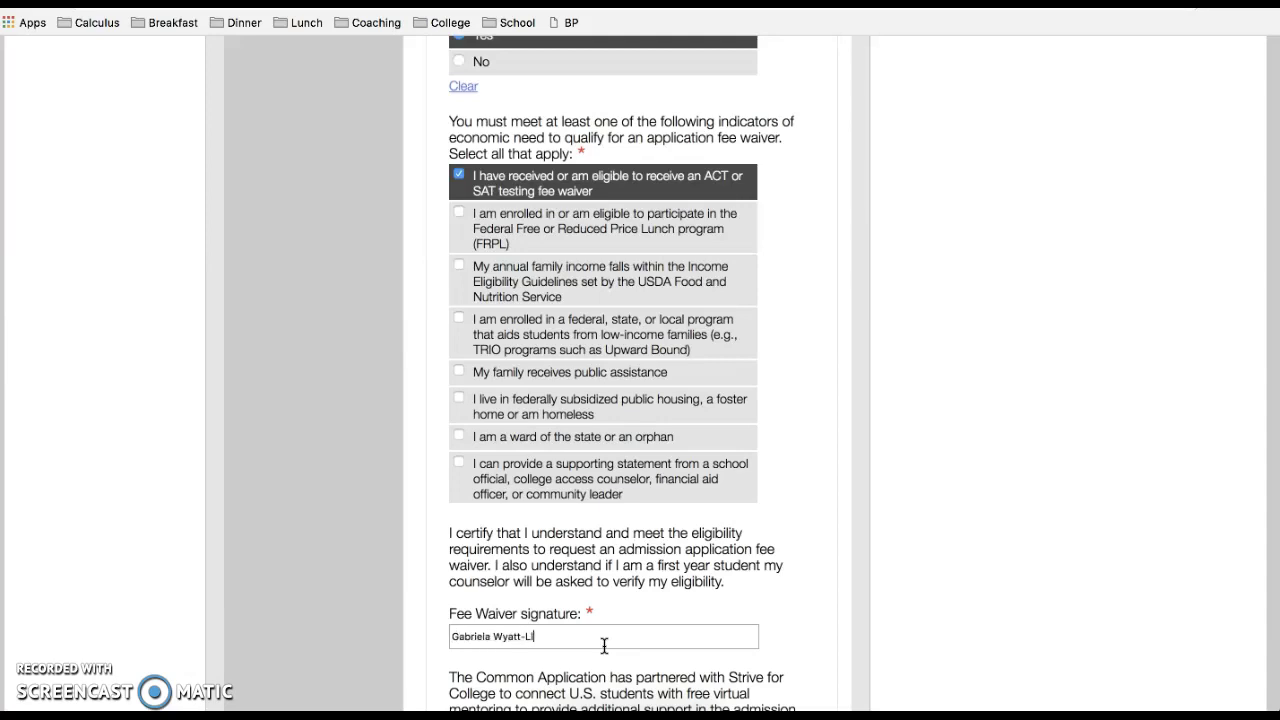
{"action": "scroll", "coordinate": [604, 646], "scroll_direction": "down", "scroll_amount": 5}
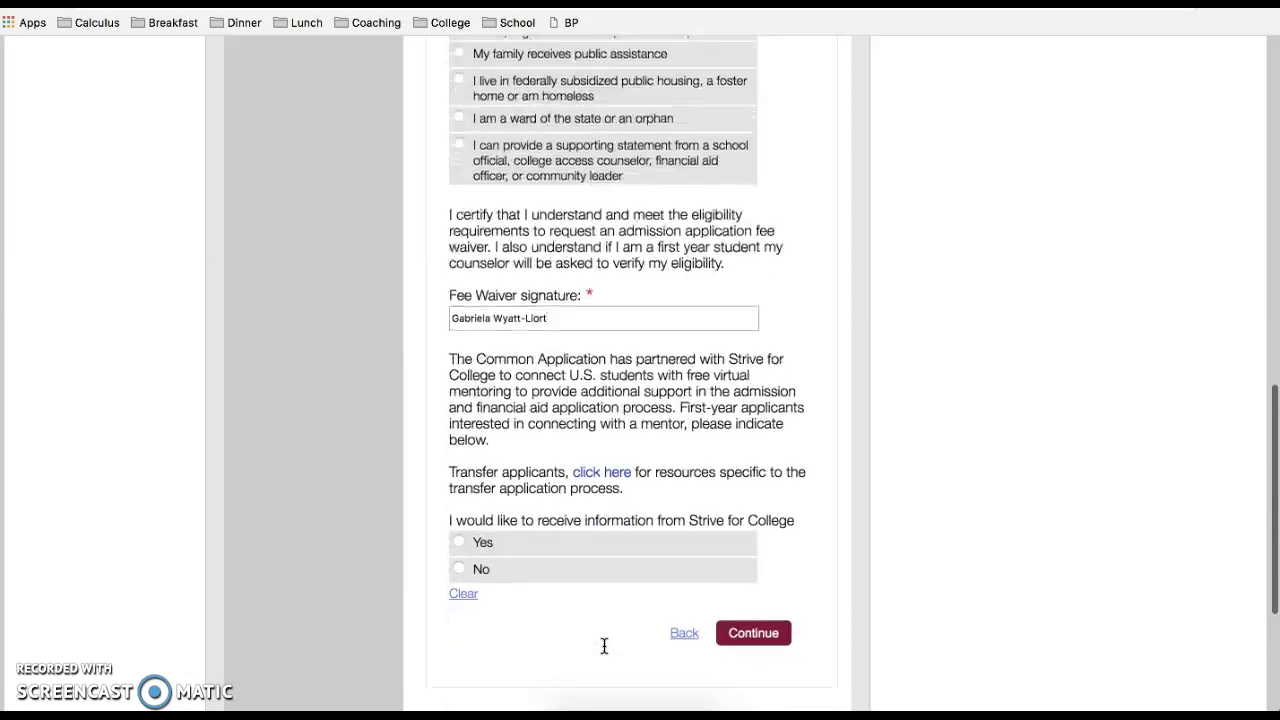
Step: Answer No to receiving information from Strive for College and continue to the Family section
{"action": "scroll", "coordinate": [604, 646], "scroll_direction": "down", "scroll_amount": 2}
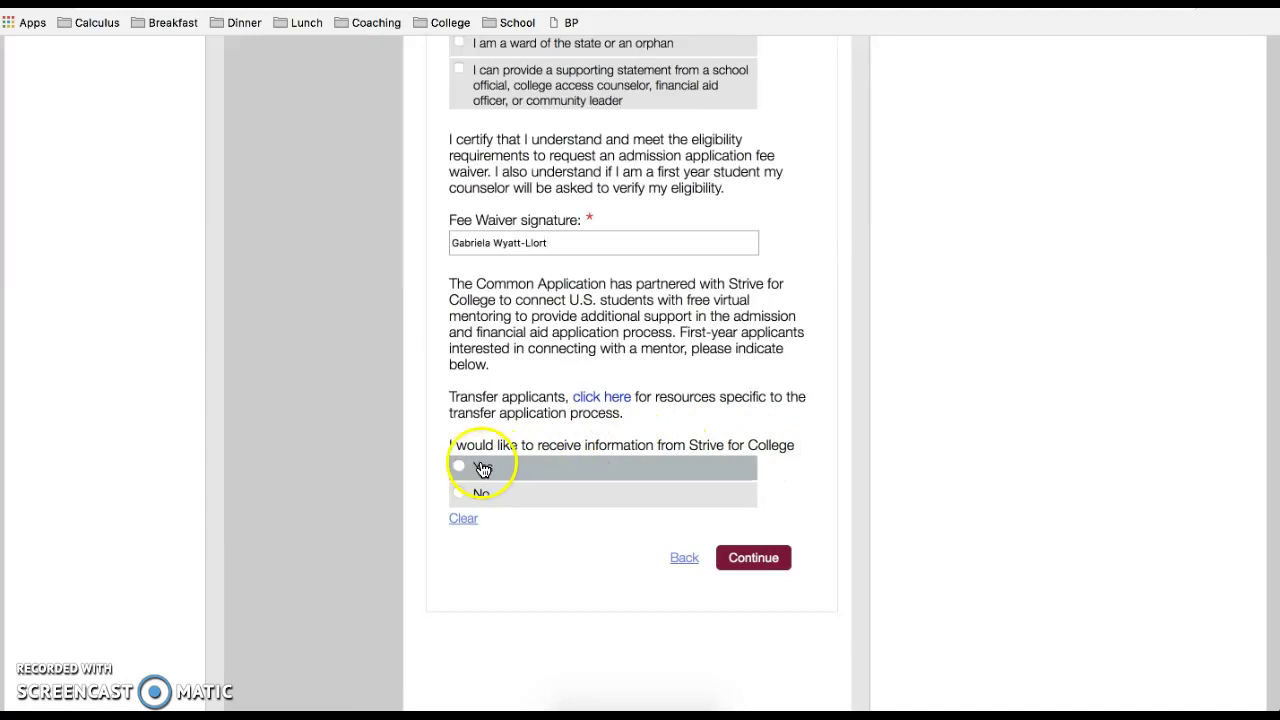
{"action": "left_click", "coordinate": [459, 494]}
{"action": "left_click", "coordinate": [752, 559]}
{"action": "left_click", "coordinate": [752, 558]}
Step: Open the Household answers for editing and set the parents' marital status to Divorced
{"action": "left_click", "coordinate": [441, 108]}
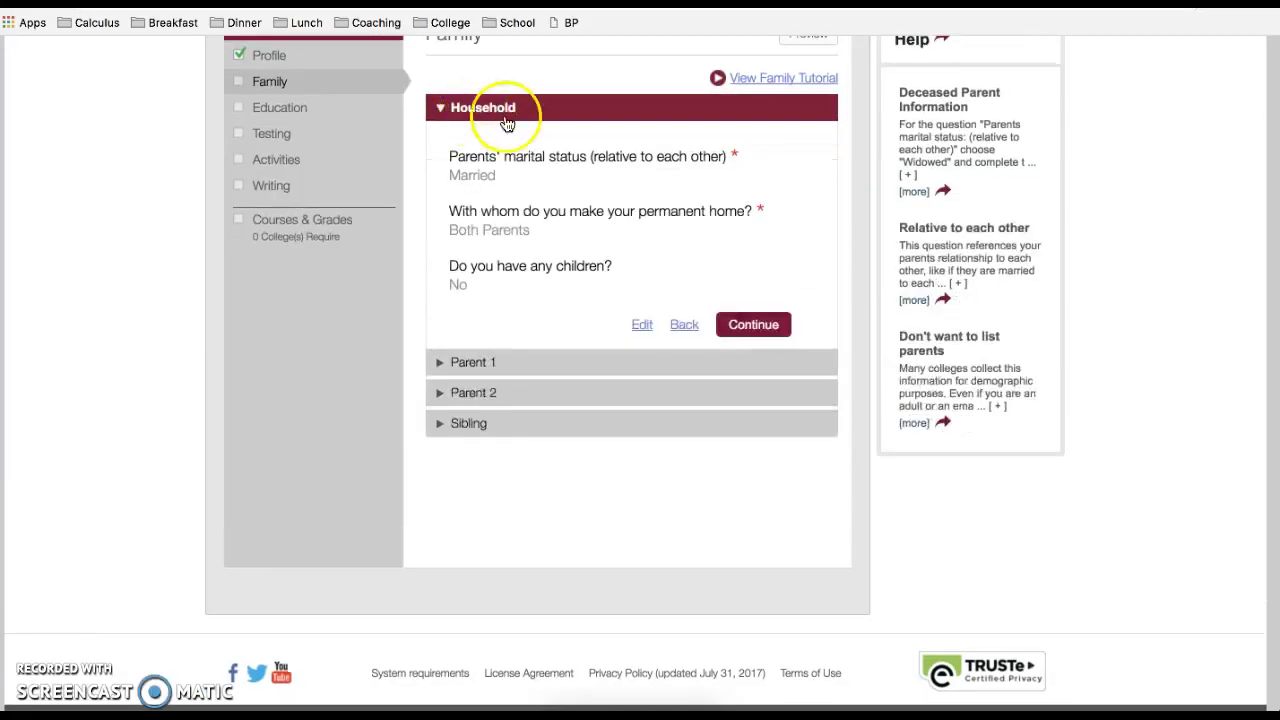
{"action": "left_click", "coordinate": [642, 322]}
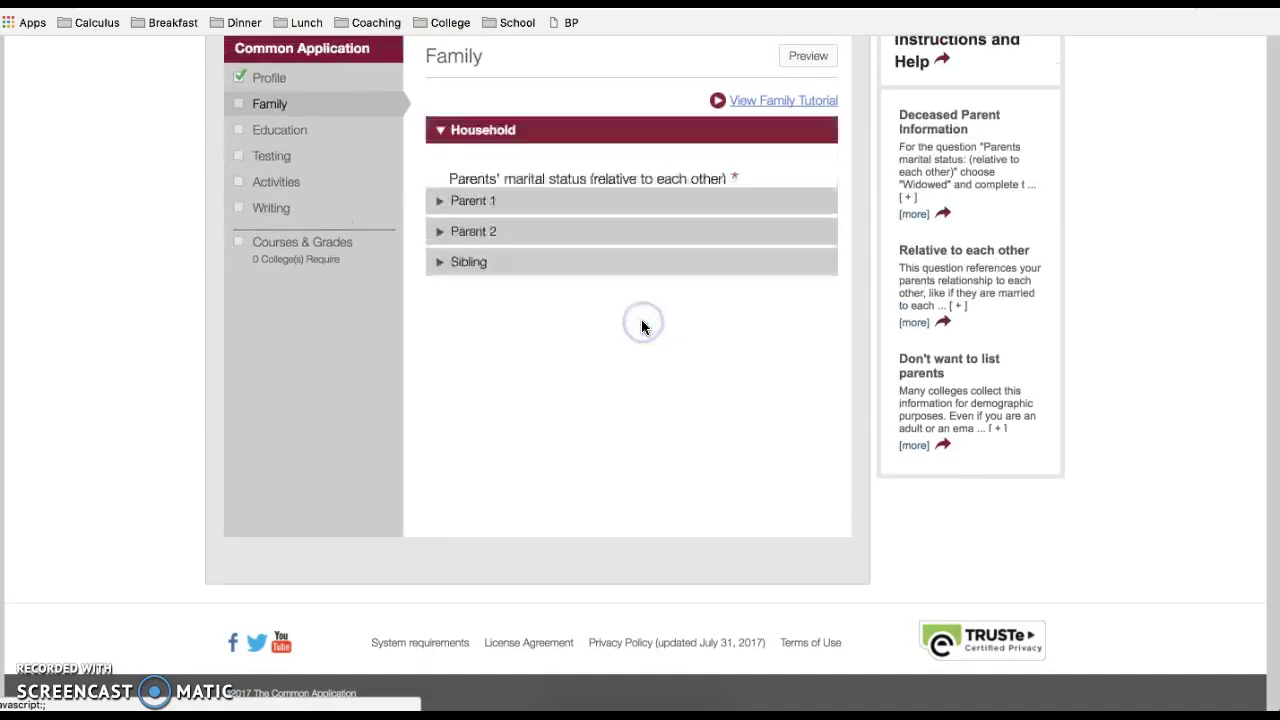
{"action": "left_click", "coordinate": [645, 178]}
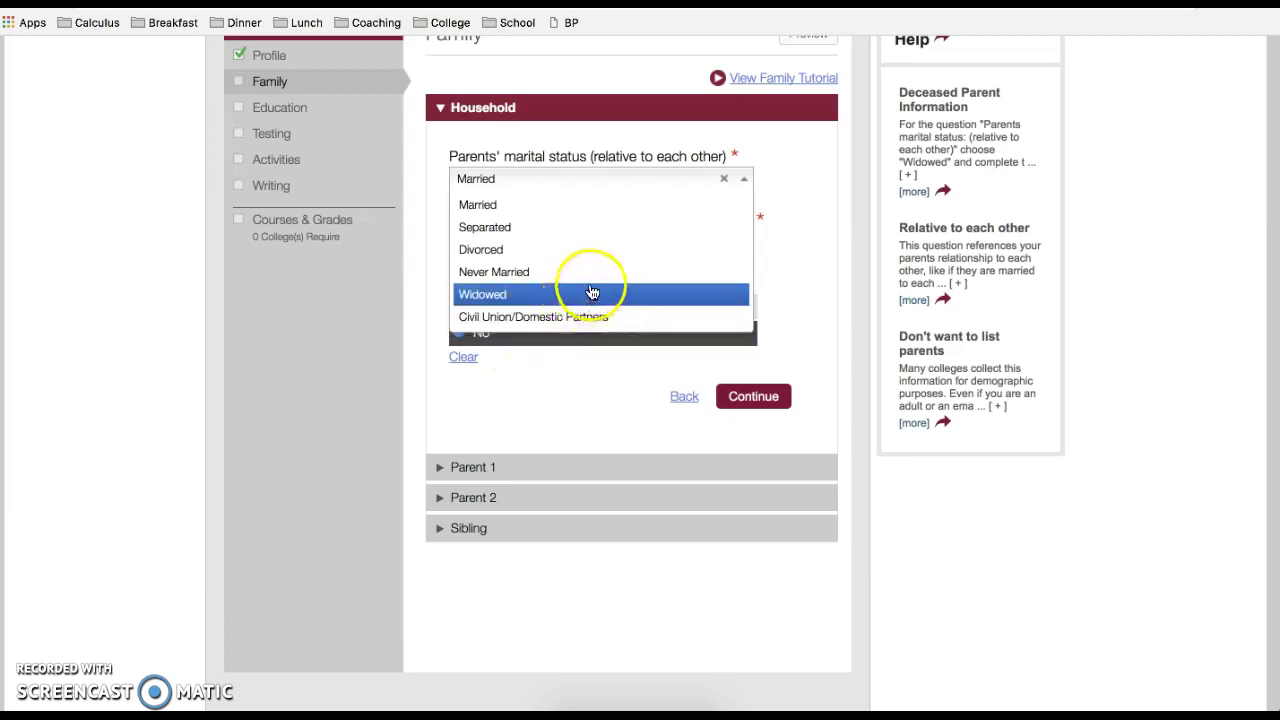
{"action": "left_click", "coordinate": [517, 229]}
{"action": "left_click", "coordinate": [528, 175]}
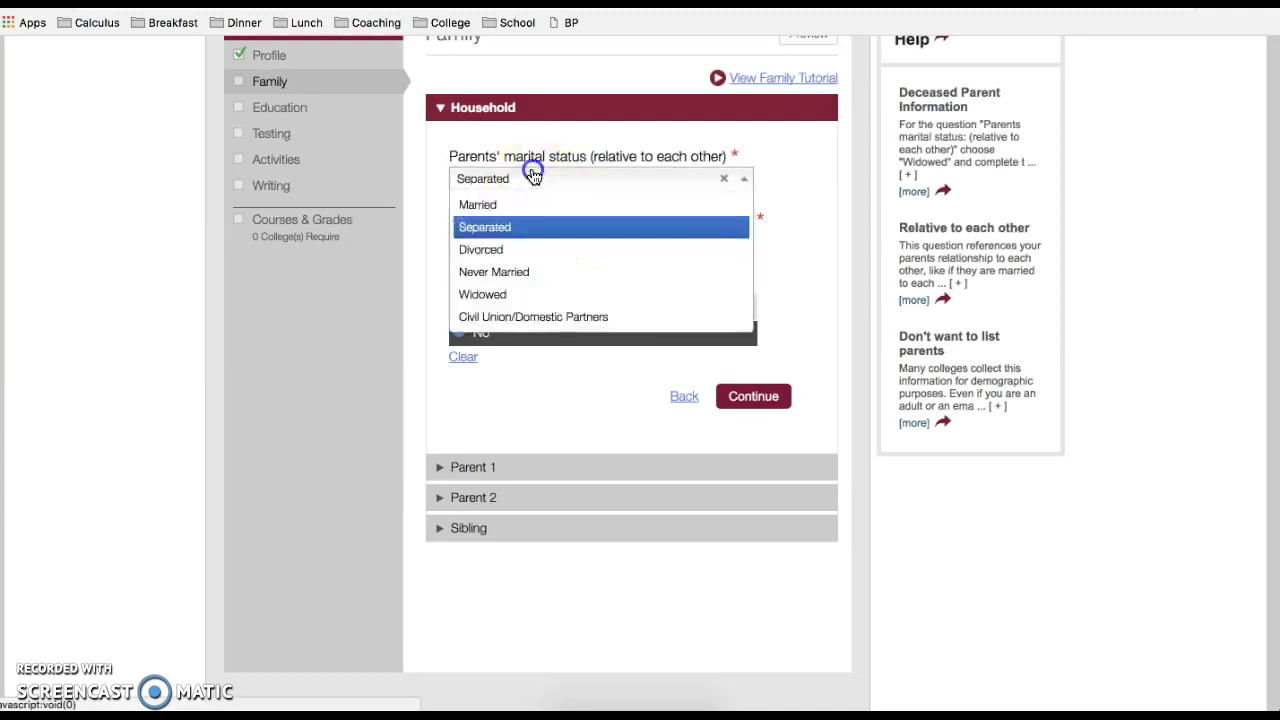
{"action": "left_click", "coordinate": [519, 250]}
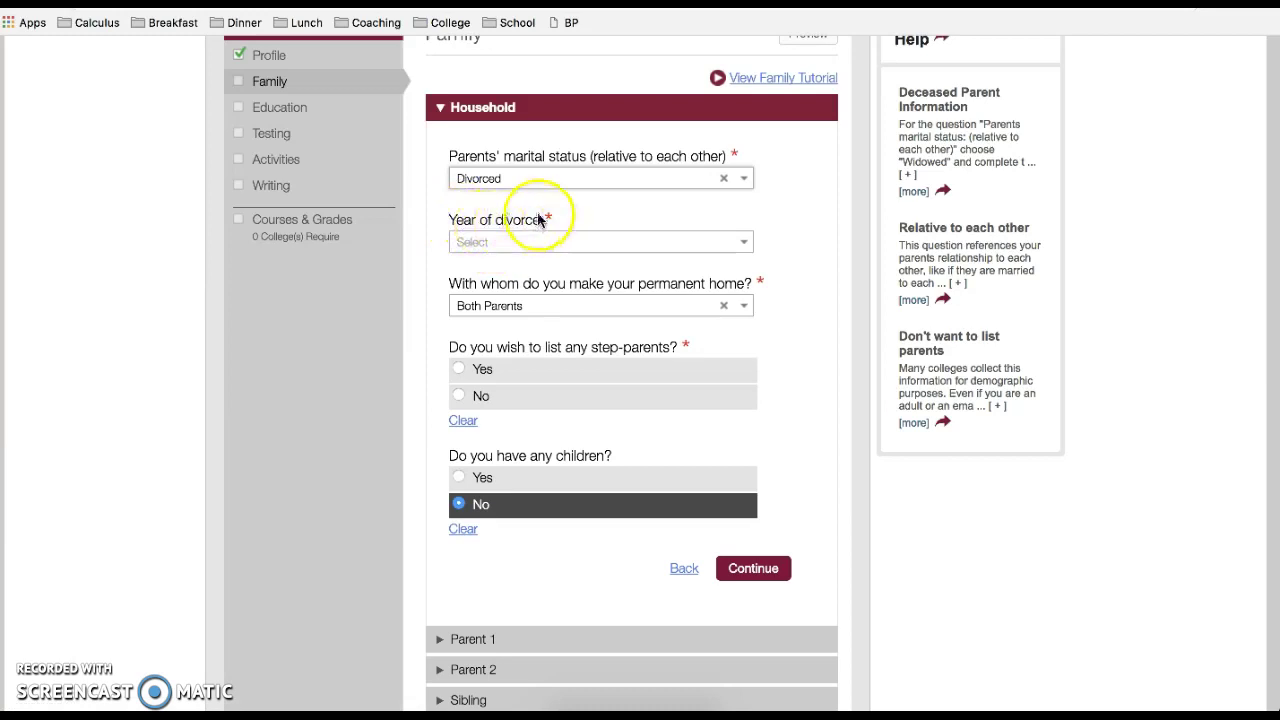
{"action": "left_click", "coordinate": [490, 246]}
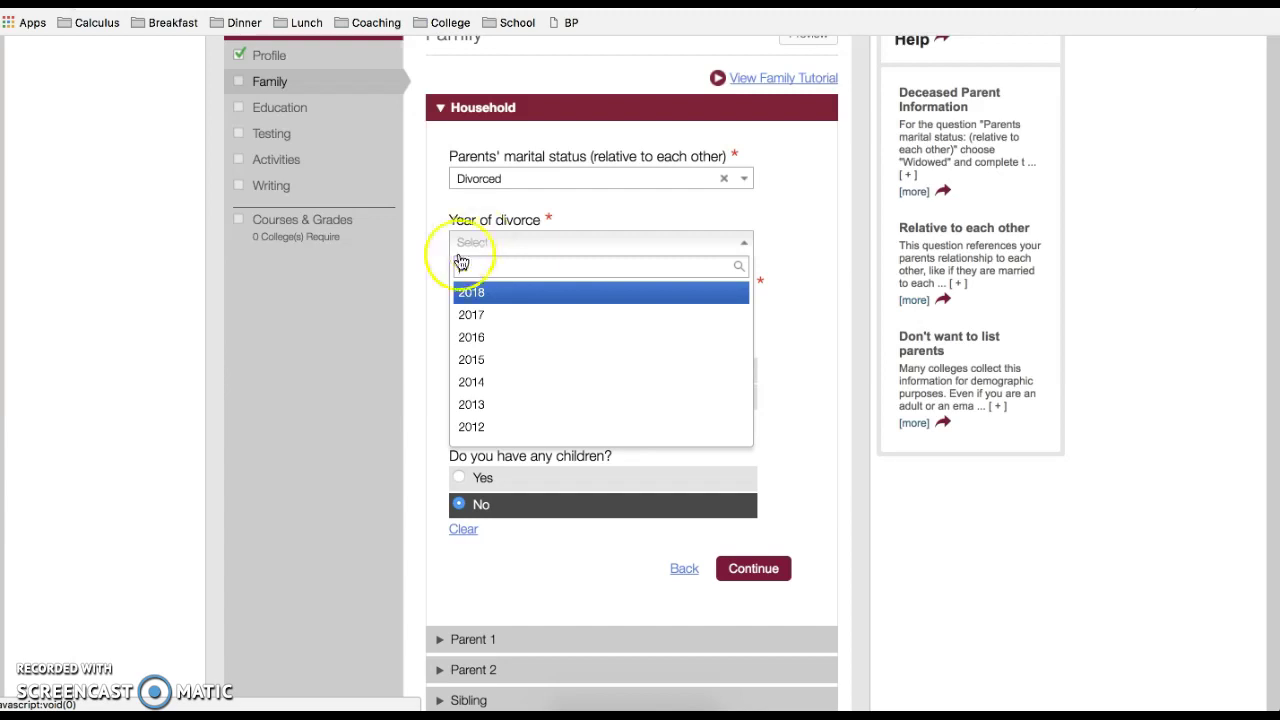
{"action": "left_click", "coordinate": [492, 243]}
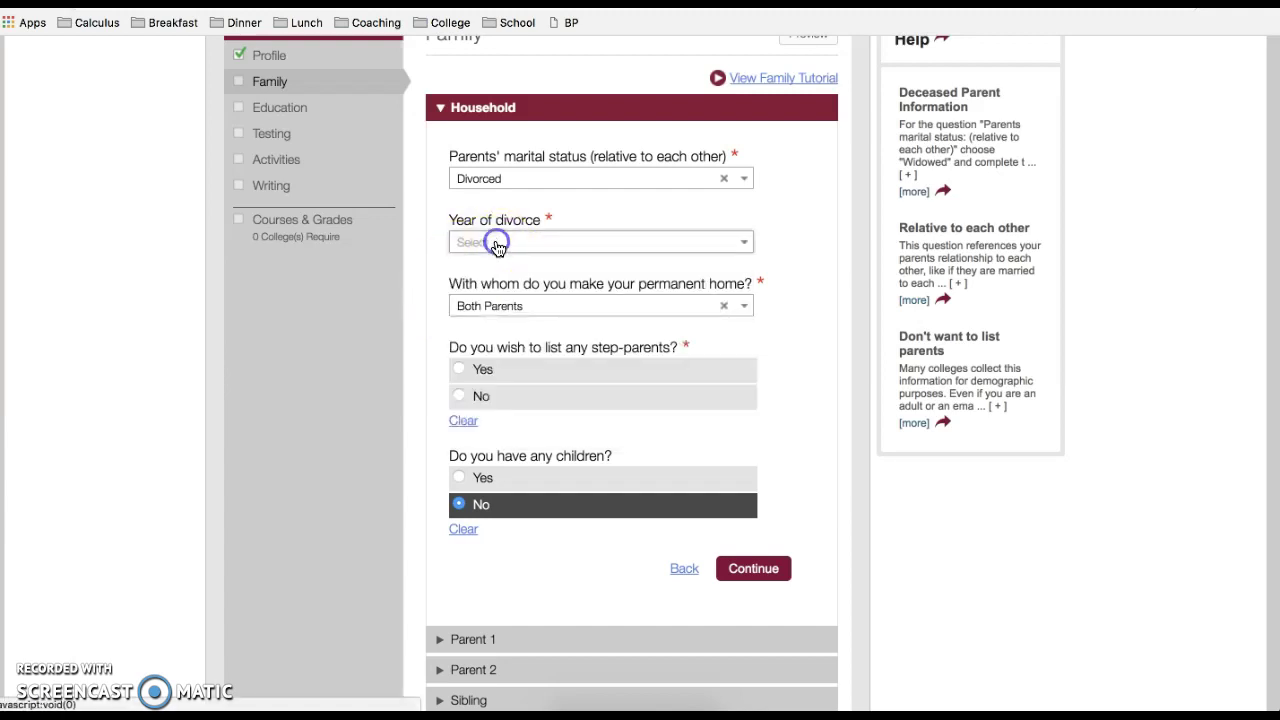
Step: Set Parent 1 as the person with whom the applicant makes a permanent home
{"action": "left_click", "coordinate": [491, 314]}
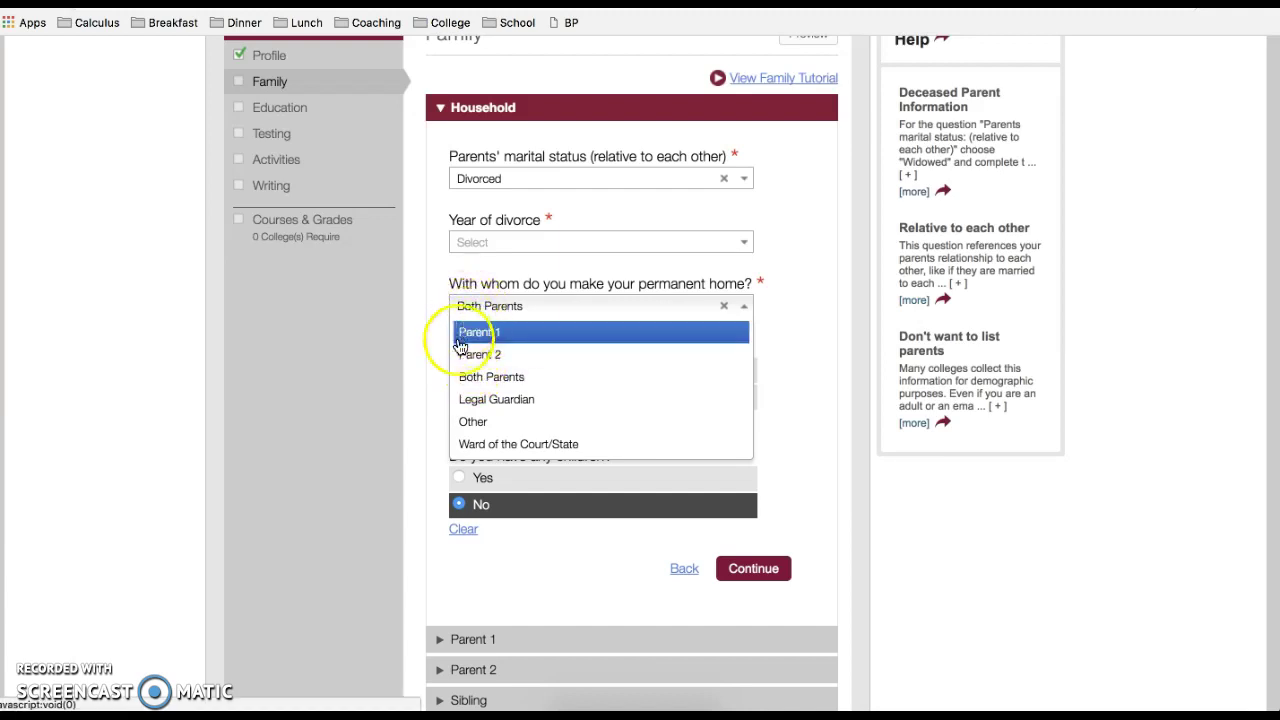
{"action": "left_click", "coordinate": [456, 284]}
{"action": "left_click", "coordinate": [511, 304]}
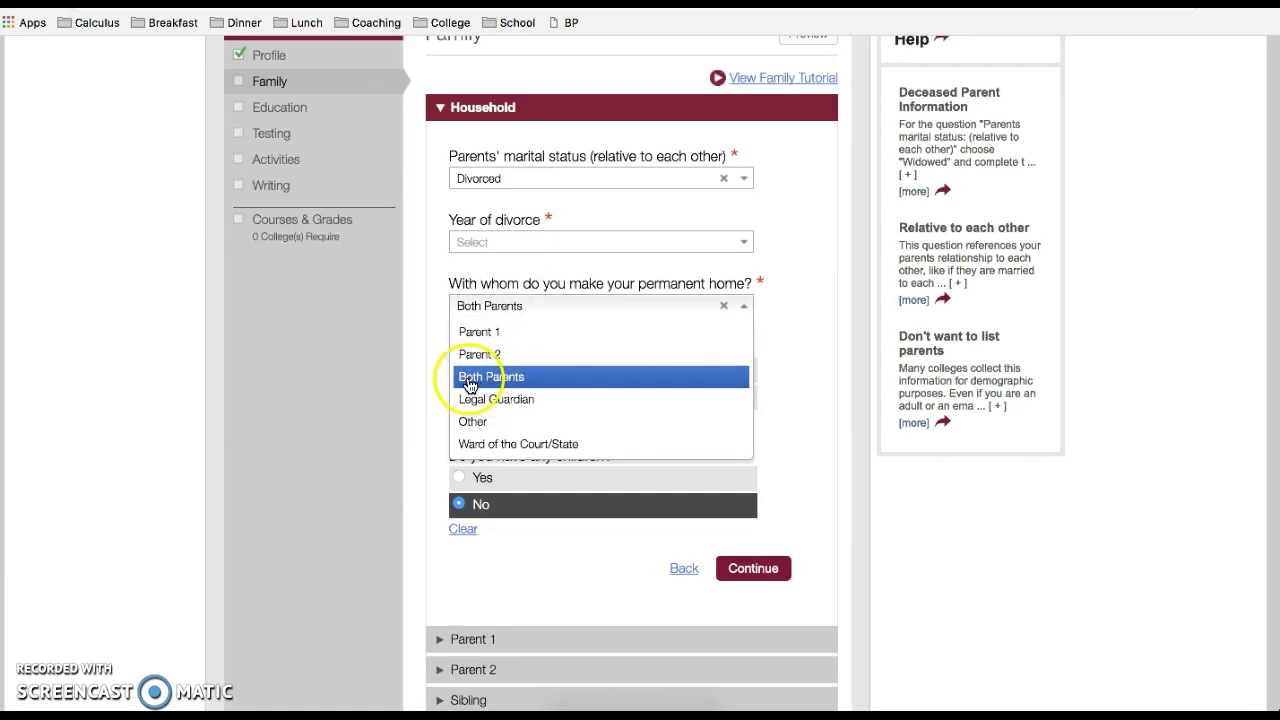
{"action": "left_click", "coordinate": [485, 332]}
{"action": "left_click", "coordinate": [521, 376]}
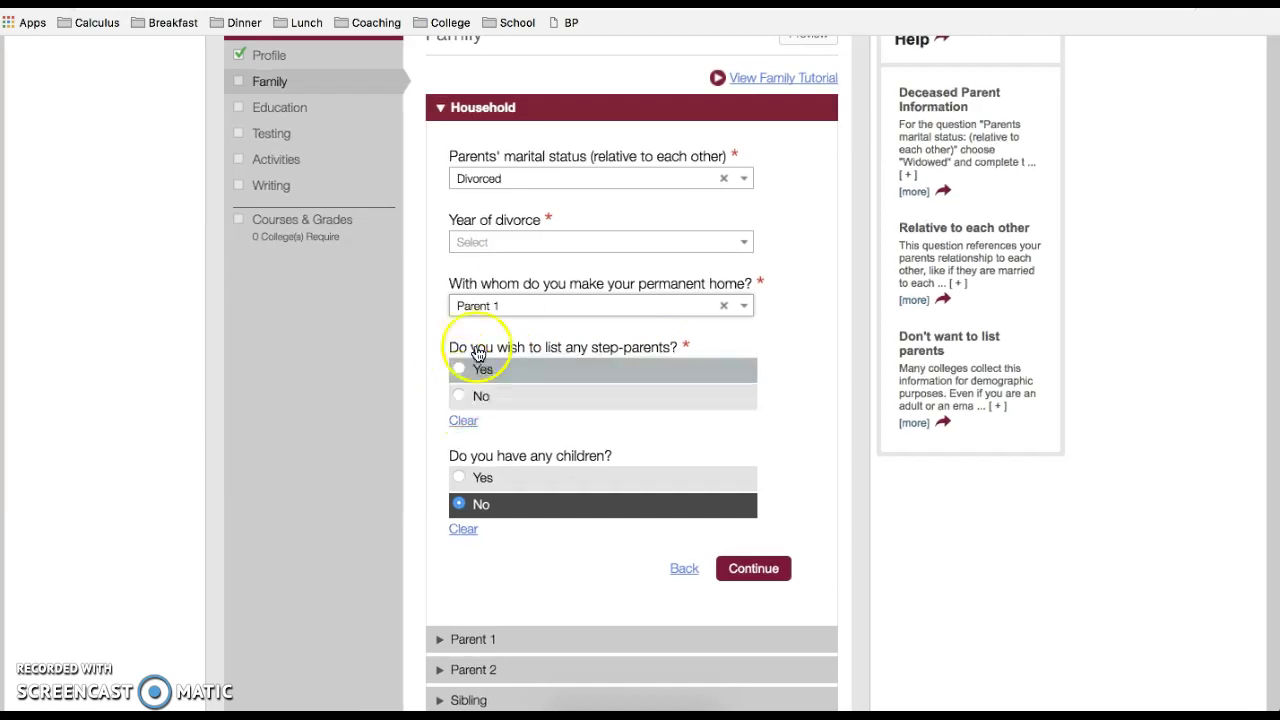
Step: Set the parents' marital status to Never Married, choose Both Parents for the permanent home, and continue to Parent 1
{"action": "left_click", "coordinate": [522, 179]}
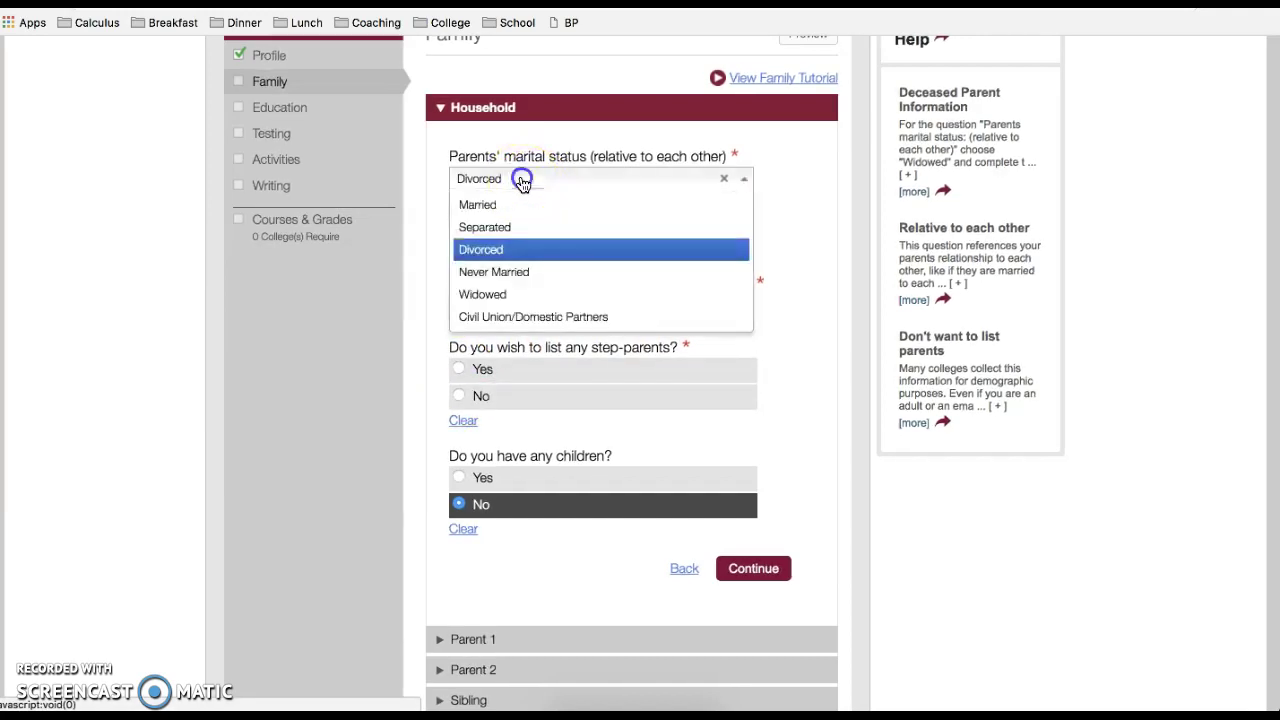
{"action": "left_click", "coordinate": [500, 275]}
{"action": "left_click", "coordinate": [490, 246]}
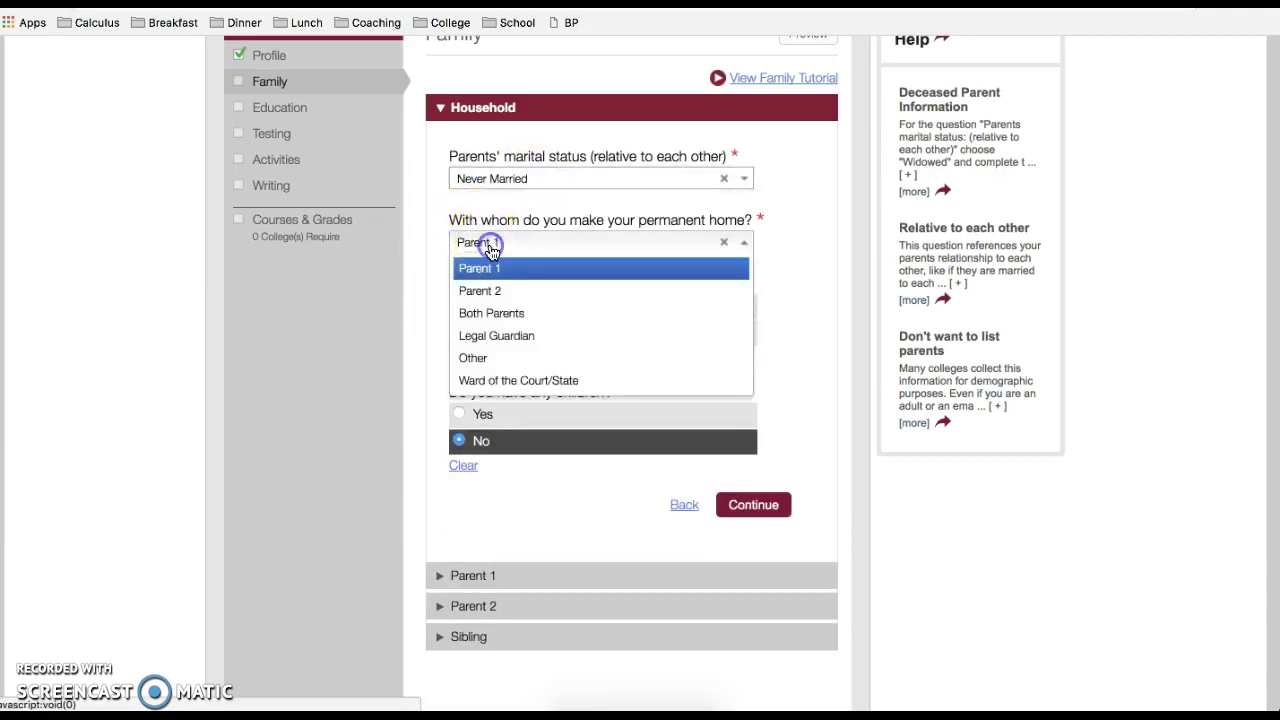
{"action": "left_click", "coordinate": [505, 316]}
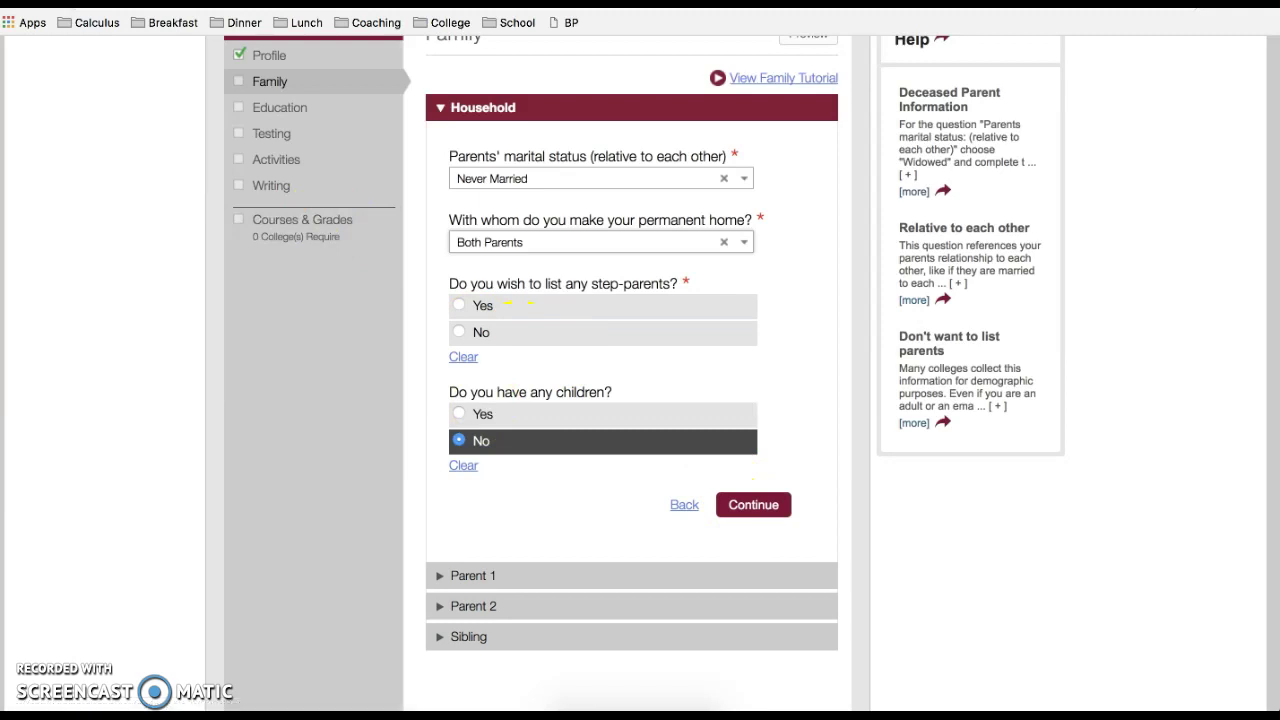
{"action": "left_click", "coordinate": [760, 398]}
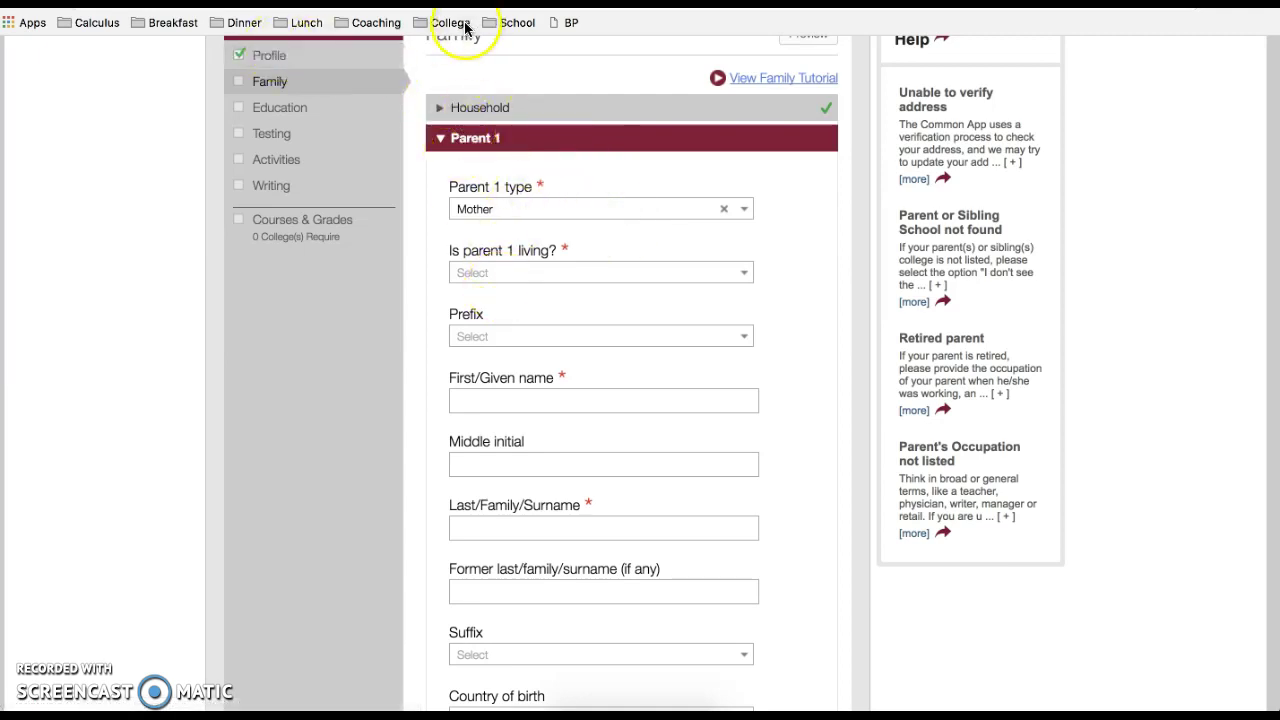
Step: Mark Parent 1's address as the same as the applicant's home address
{"action": "scroll", "coordinate": [533, 452], "scroll_direction": "down", "scroll_amount": 8}
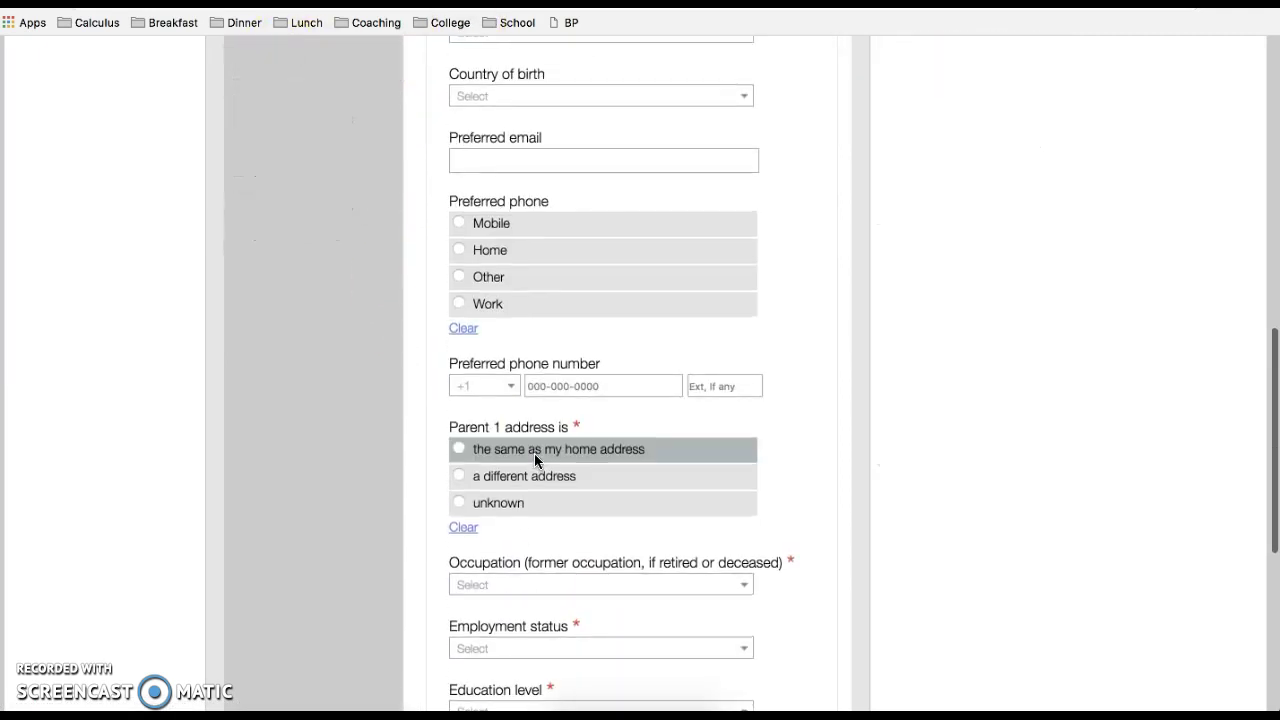
{"action": "scroll", "coordinate": [535, 456], "scroll_direction": "up", "scroll_amount": 8}
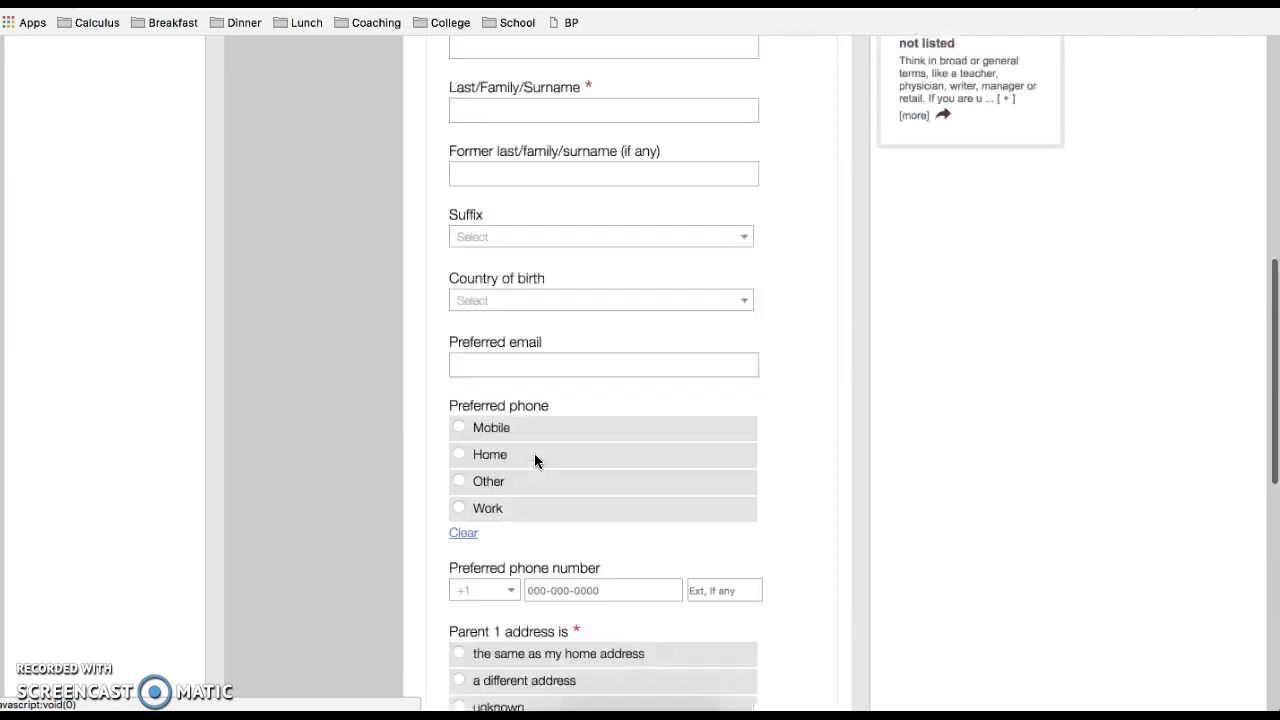
{"action": "scroll", "coordinate": [534, 460], "scroll_direction": "up", "scroll_amount": 2}
{"action": "scroll", "coordinate": [551, 580], "scroll_direction": "down", "scroll_amount": 5}
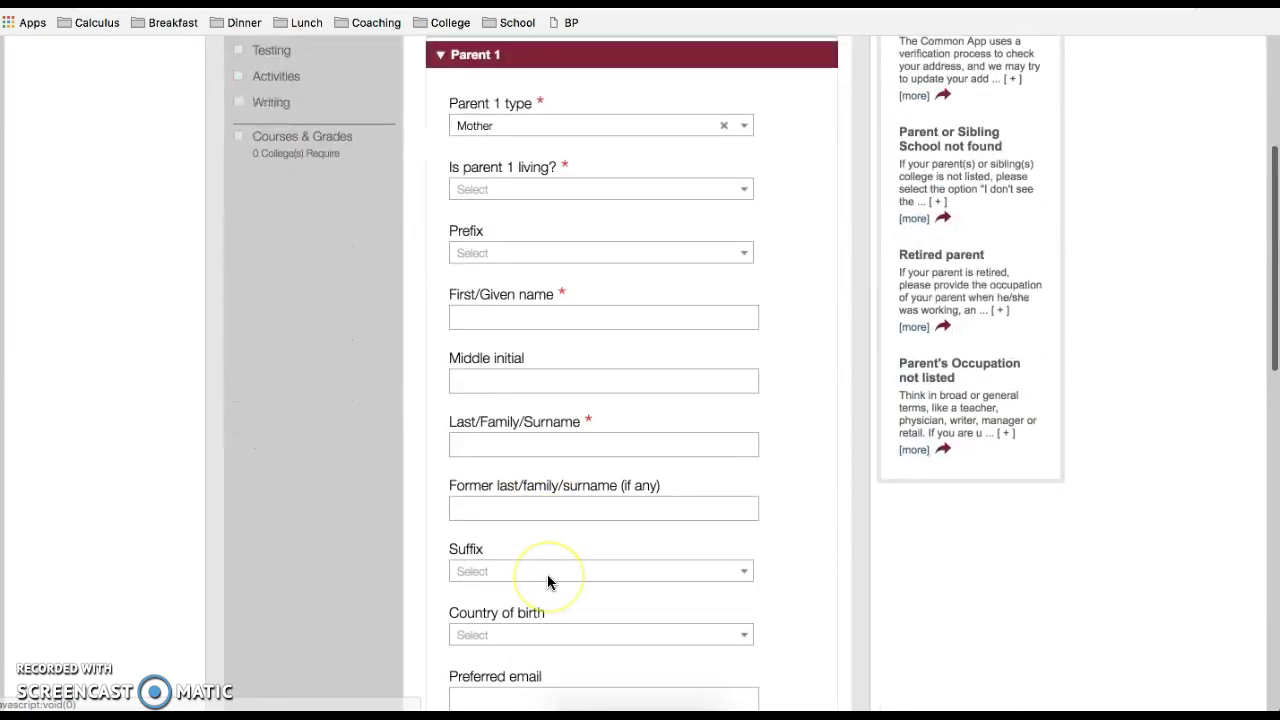
{"action": "scroll", "coordinate": [547, 578], "scroll_direction": "down", "scroll_amount": 3}
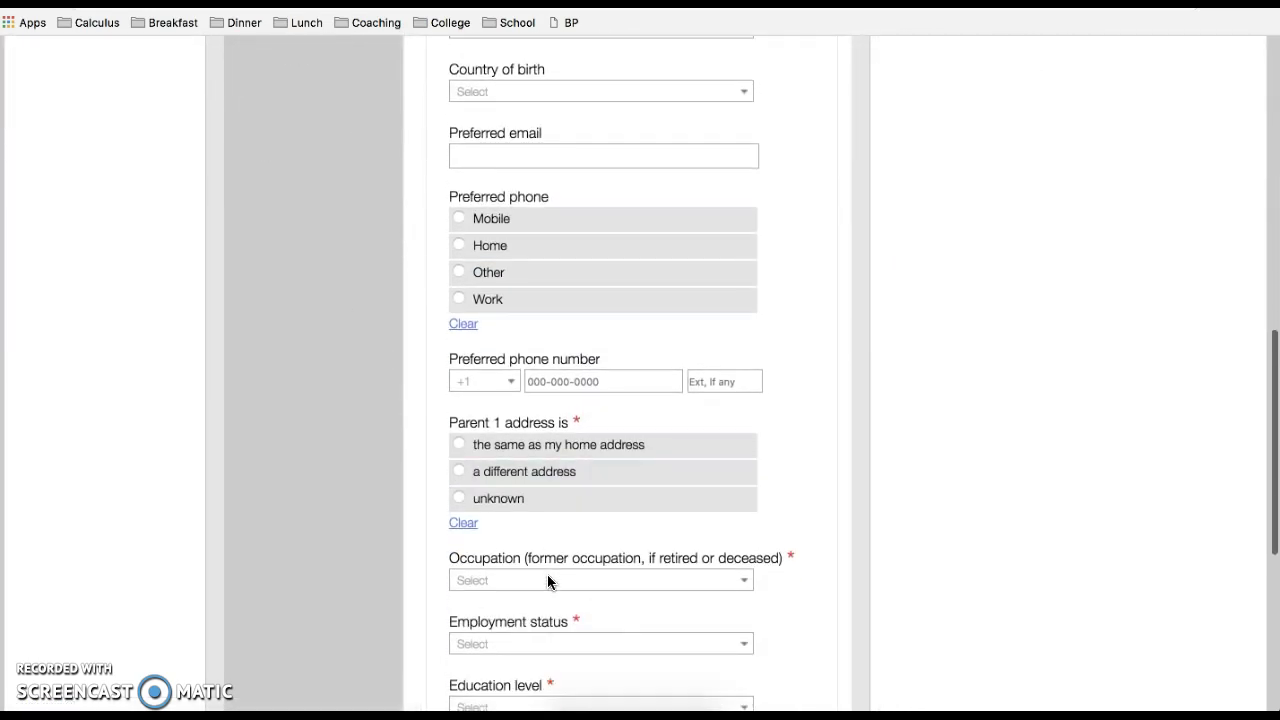
{"action": "left_click", "coordinate": [457, 445]}
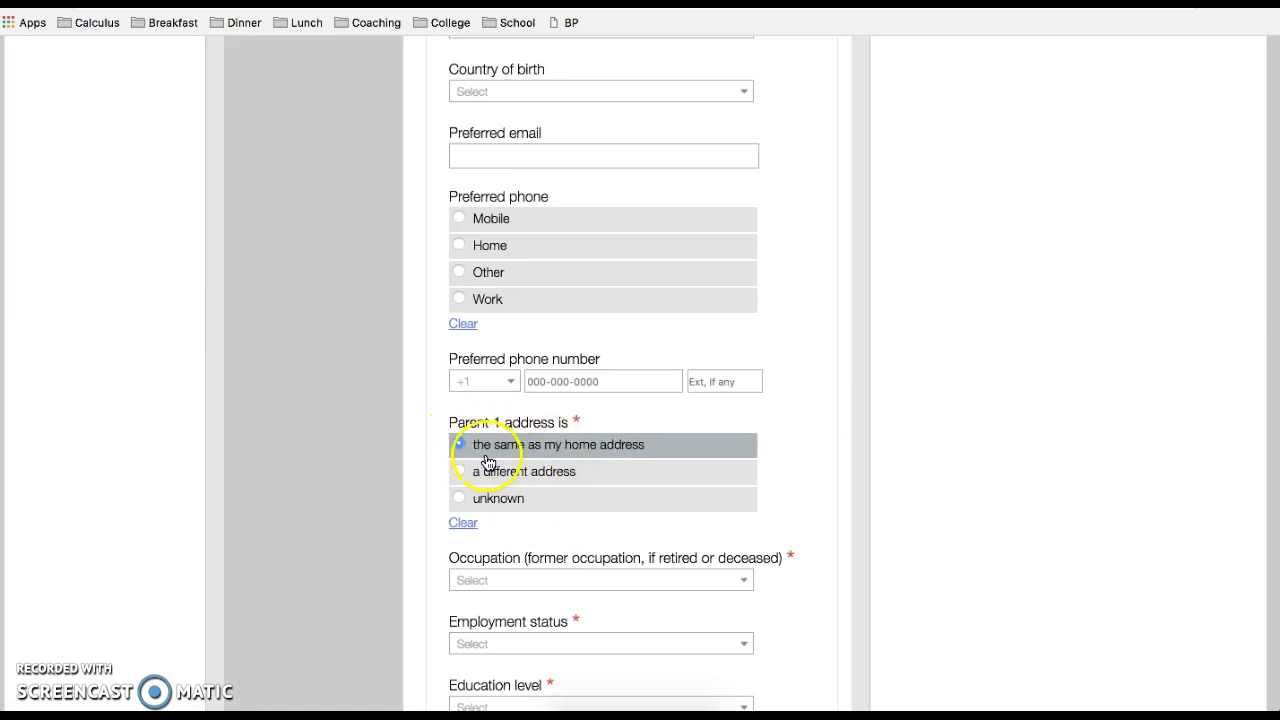
{"action": "scroll", "coordinate": [631, 461], "scroll_direction": "down", "scroll_amount": 5}
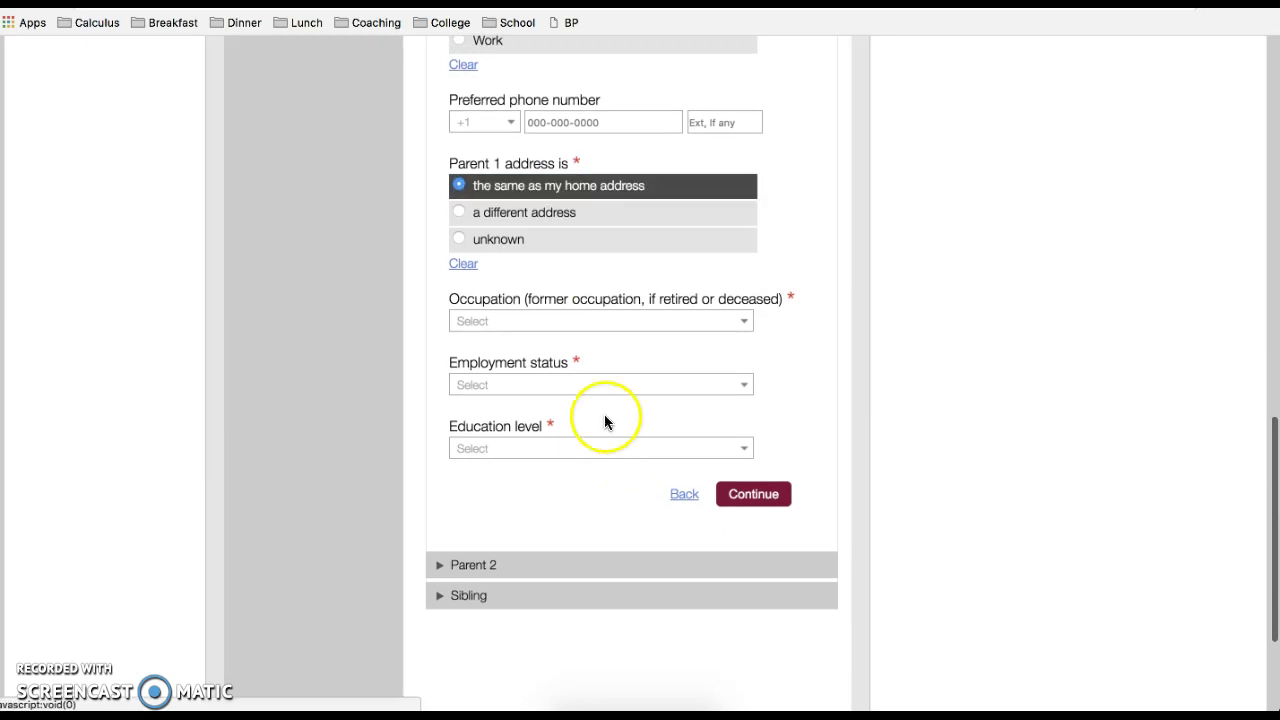
Step: Reopen the Household answers for editing and set the marital status to Divorced, with Parent 1 as the permanent home
{"action": "scroll", "coordinate": [548, 515], "scroll_direction": "up", "scroll_amount": 15}
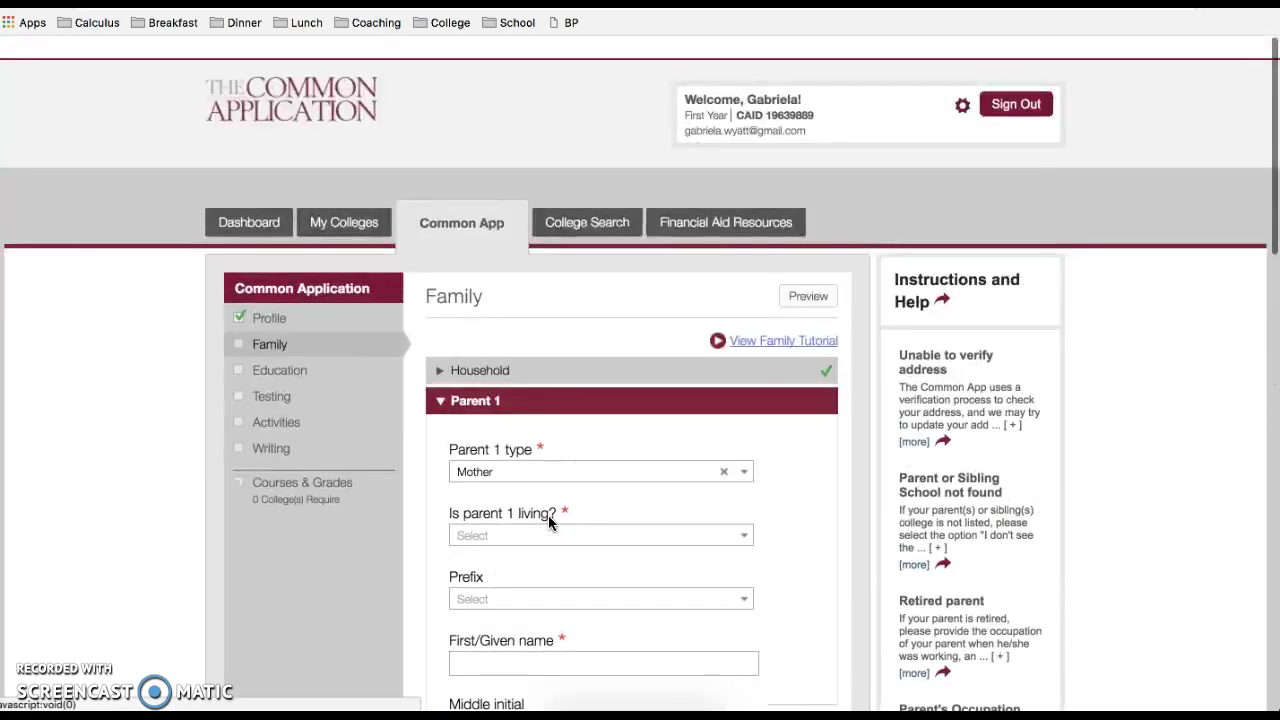
{"action": "left_click", "coordinate": [468, 346]}
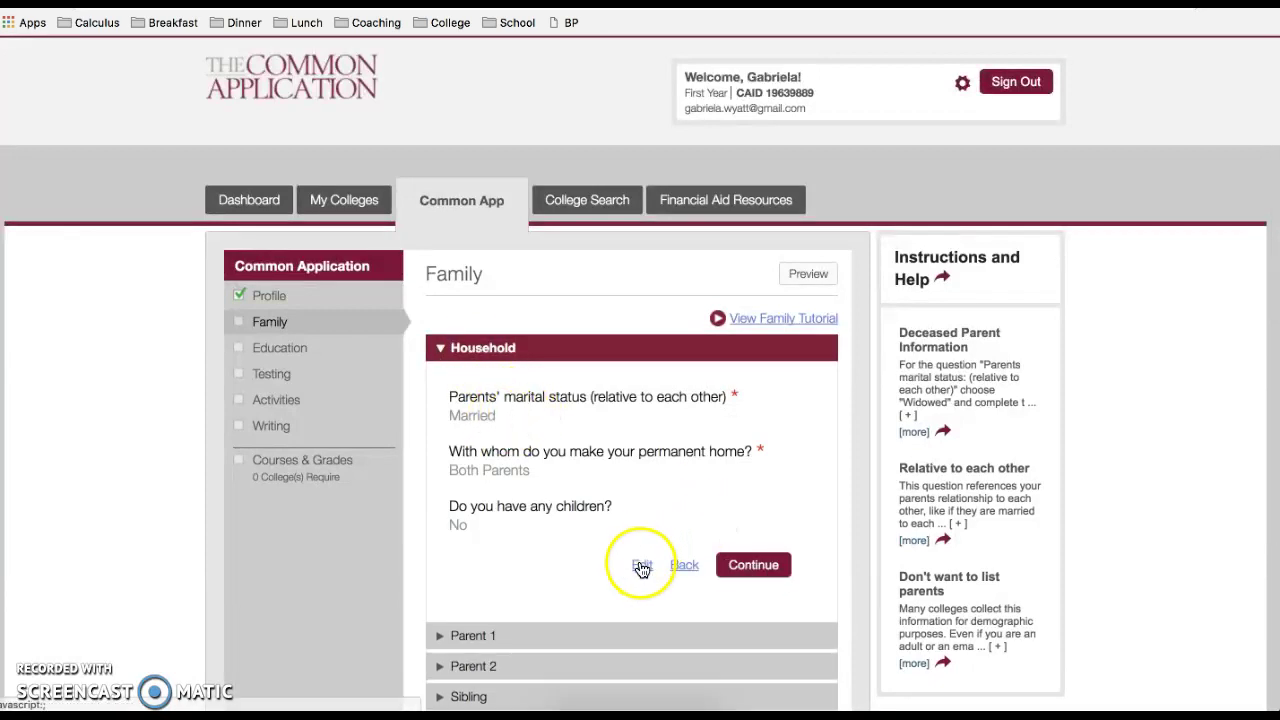
{"action": "left_click", "coordinate": [641, 564]}
{"action": "left_click", "coordinate": [532, 418]}
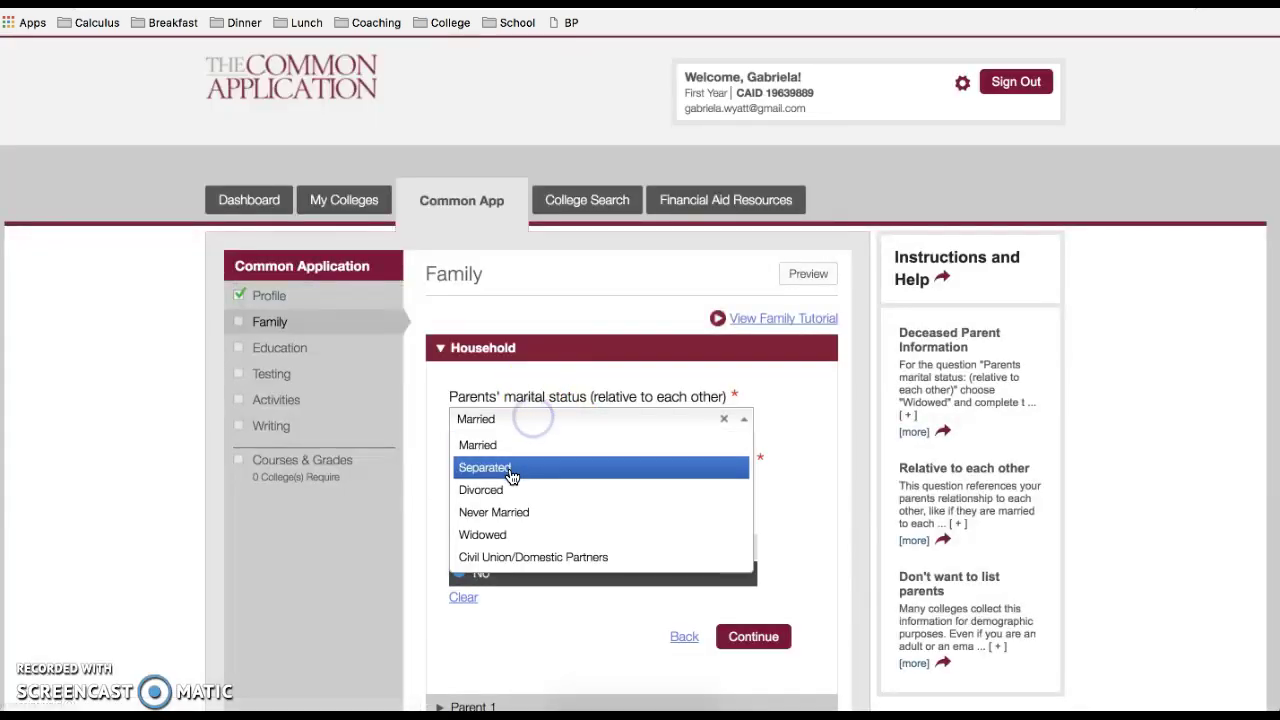
{"action": "left_click", "coordinate": [508, 490]}
{"action": "left_click", "coordinate": [502, 542]}
{"action": "left_click", "coordinate": [500, 571]}
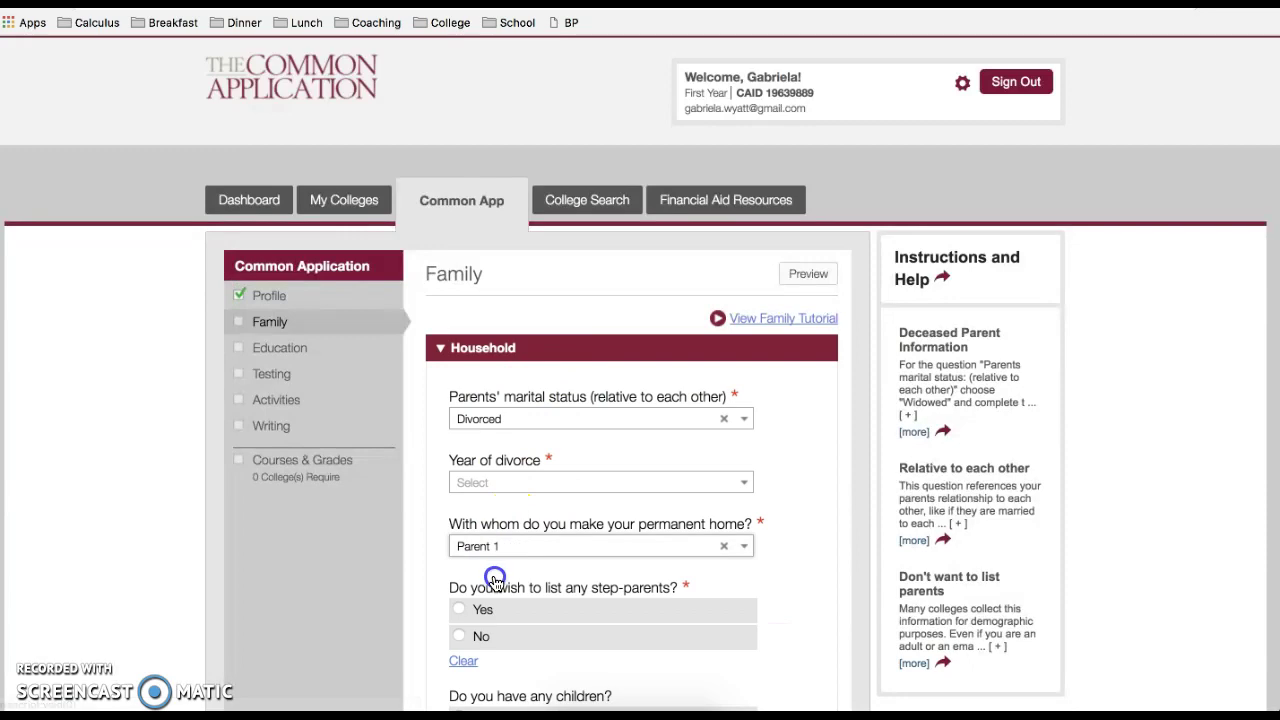
Step: Answer No to listing any step-parents and continue to the Parent 1 questions
{"action": "scroll", "coordinate": [491, 586], "scroll_direction": "down", "scroll_amount": 3}
{"action": "left_click", "coordinate": [477, 503]}
{"action": "left_click", "coordinate": [470, 385]}
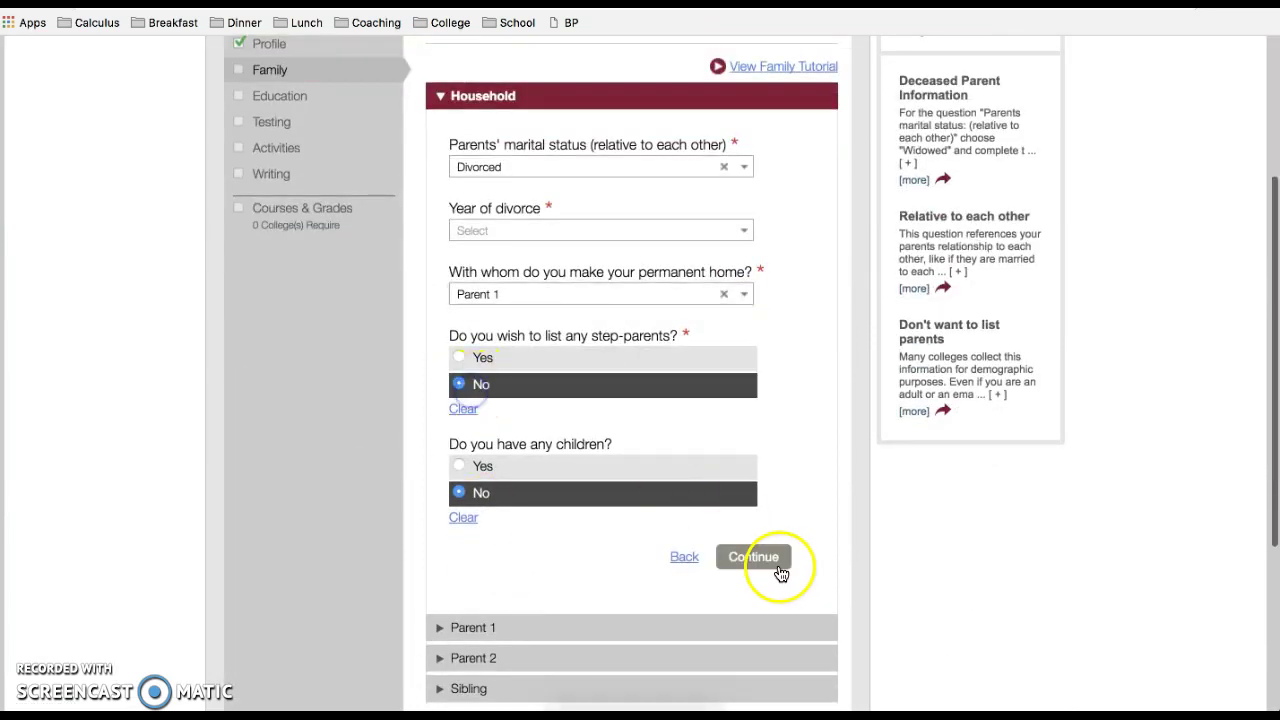
{"action": "left_click", "coordinate": [755, 566]}
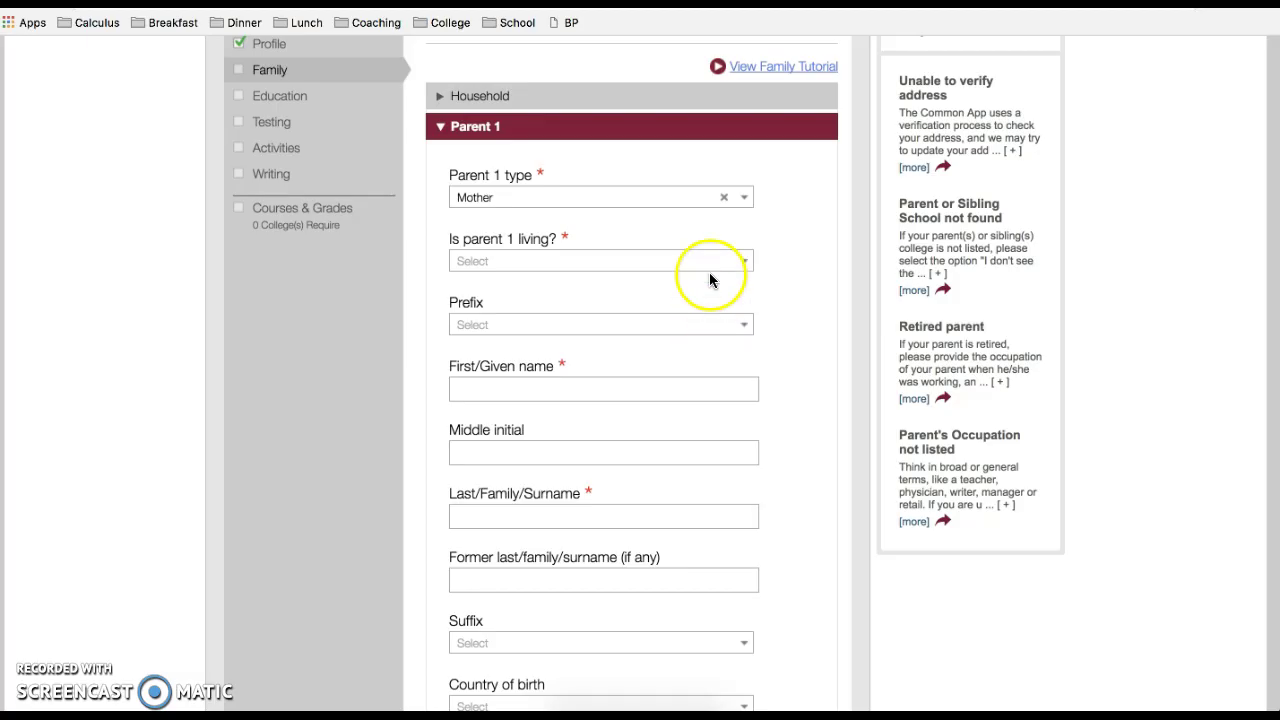
Step: Look over the Parent 1 questions and open the Parent 2 part of the Family section
{"action": "scroll", "coordinate": [571, 297], "scroll_direction": "down", "scroll_amount": 4}
{"action": "scroll", "coordinate": [571, 295], "scroll_direction": "down", "scroll_amount": 4}
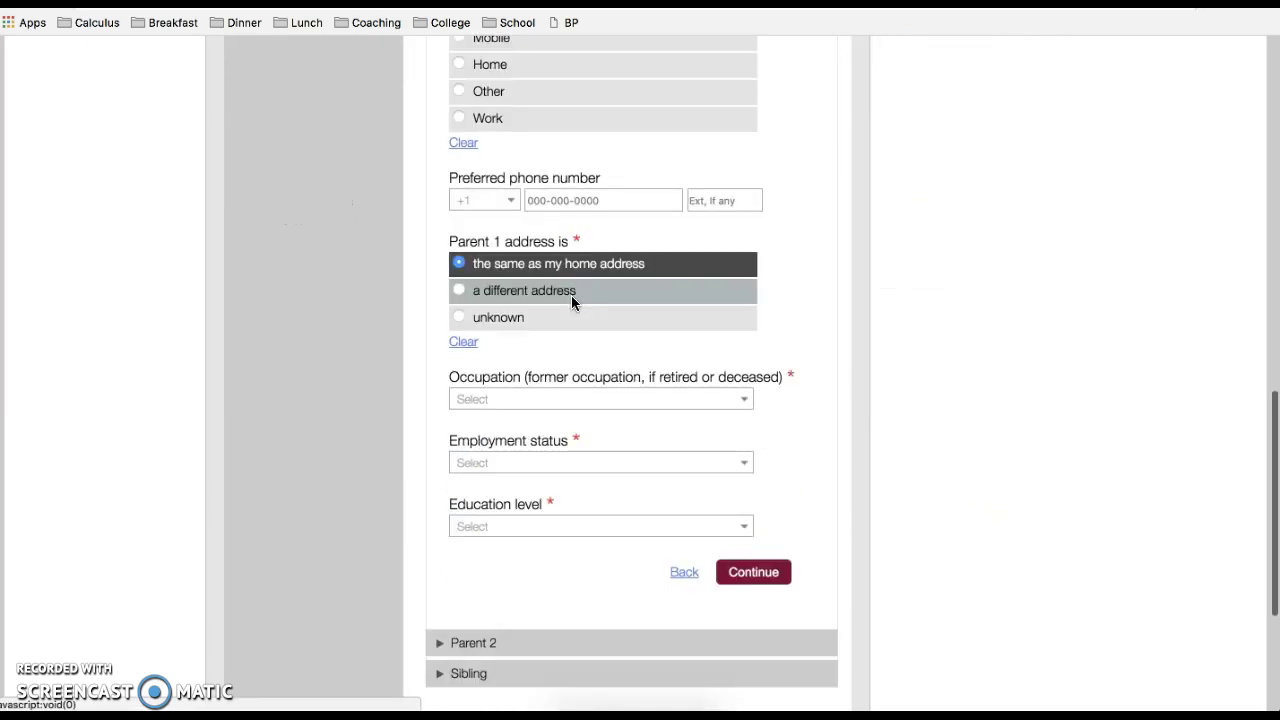
{"action": "scroll", "coordinate": [571, 295], "scroll_direction": "up", "scroll_amount": 8}
{"action": "scroll", "coordinate": [560, 440], "scroll_direction": "down", "scroll_amount": 9}
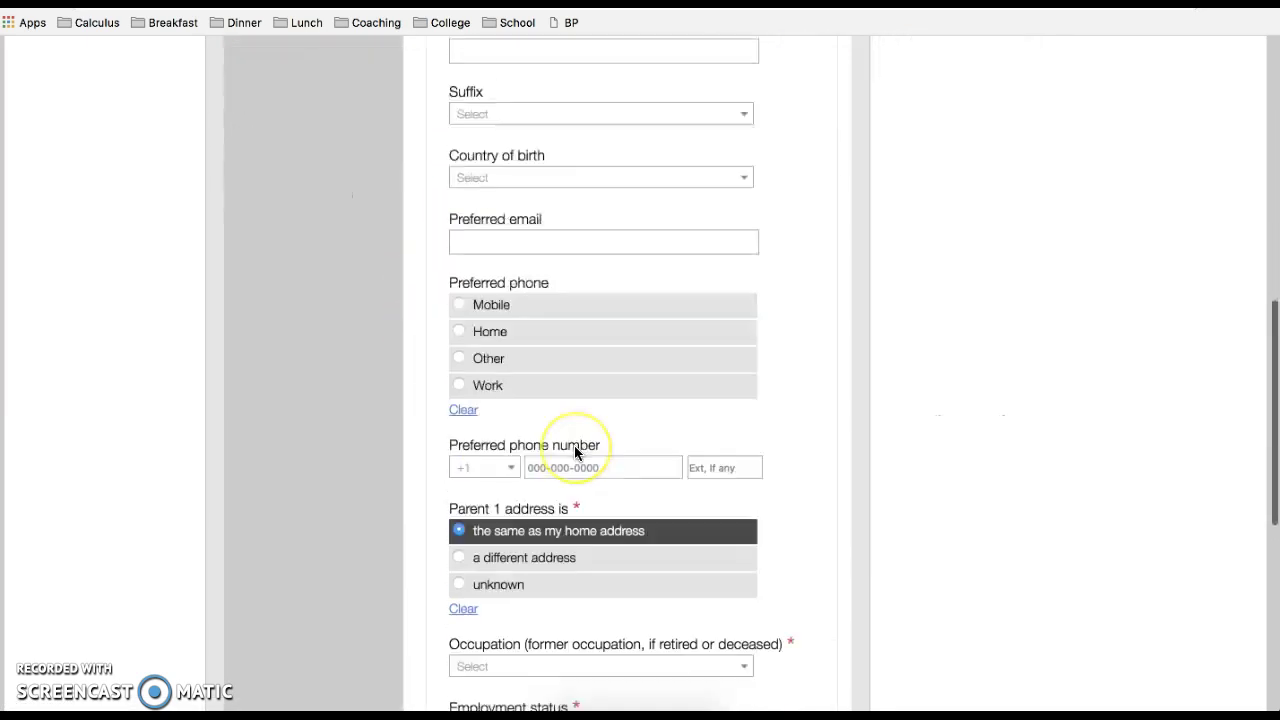
{"action": "left_click", "coordinate": [489, 483]}
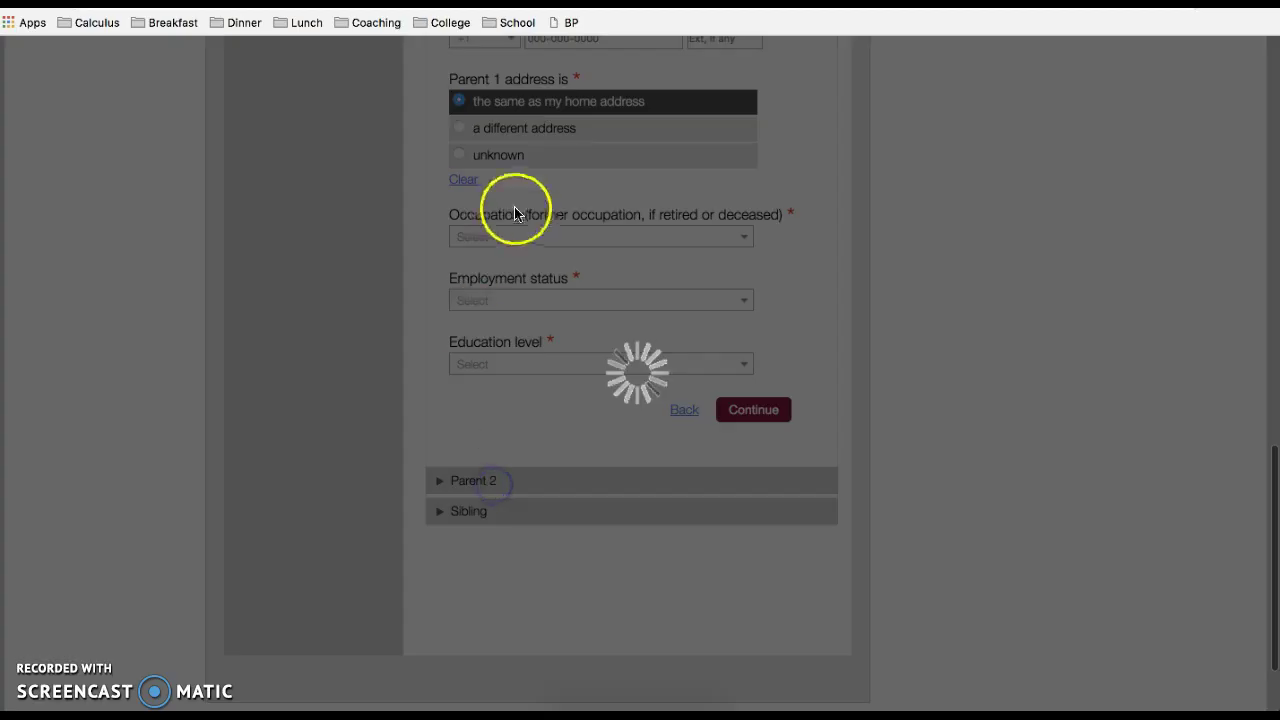
{"action": "scroll", "coordinate": [446, 533], "scroll_direction": "up", "scroll_amount": 5}
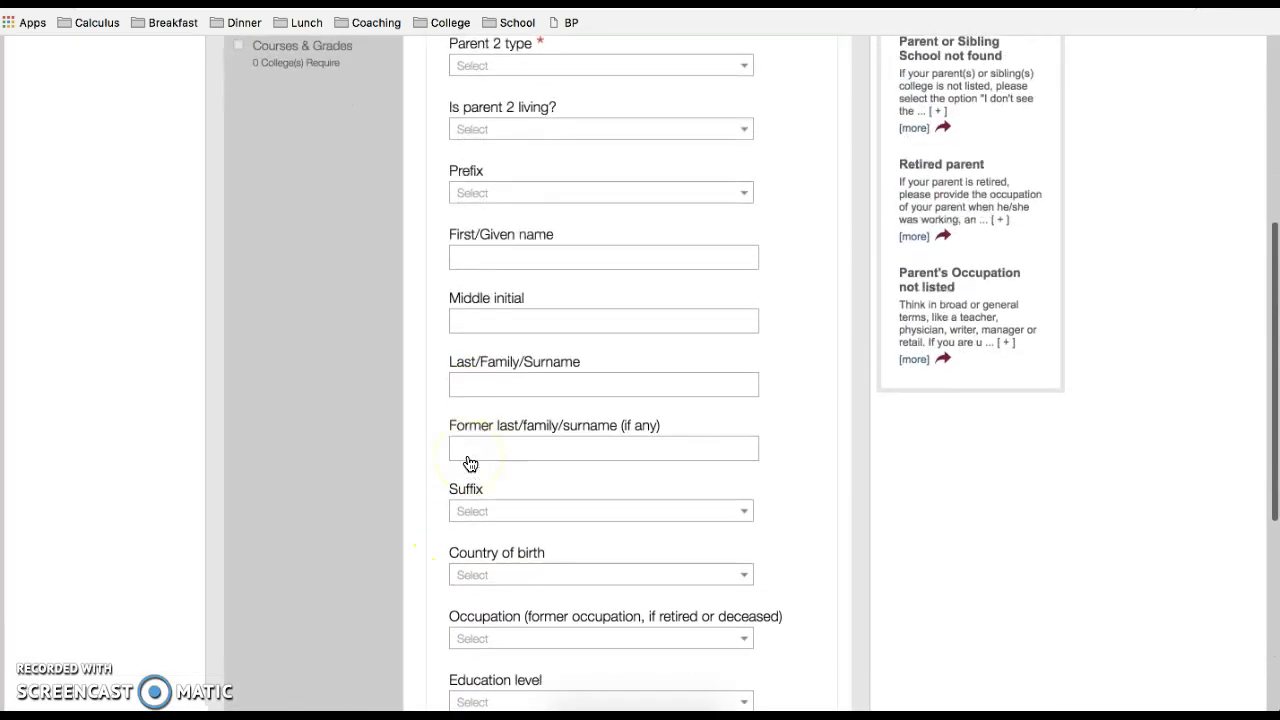
Step: Set the Parent 2 type to "I do not have another parent to list" and check the remaining questions
{"action": "left_click", "coordinate": [472, 207]}
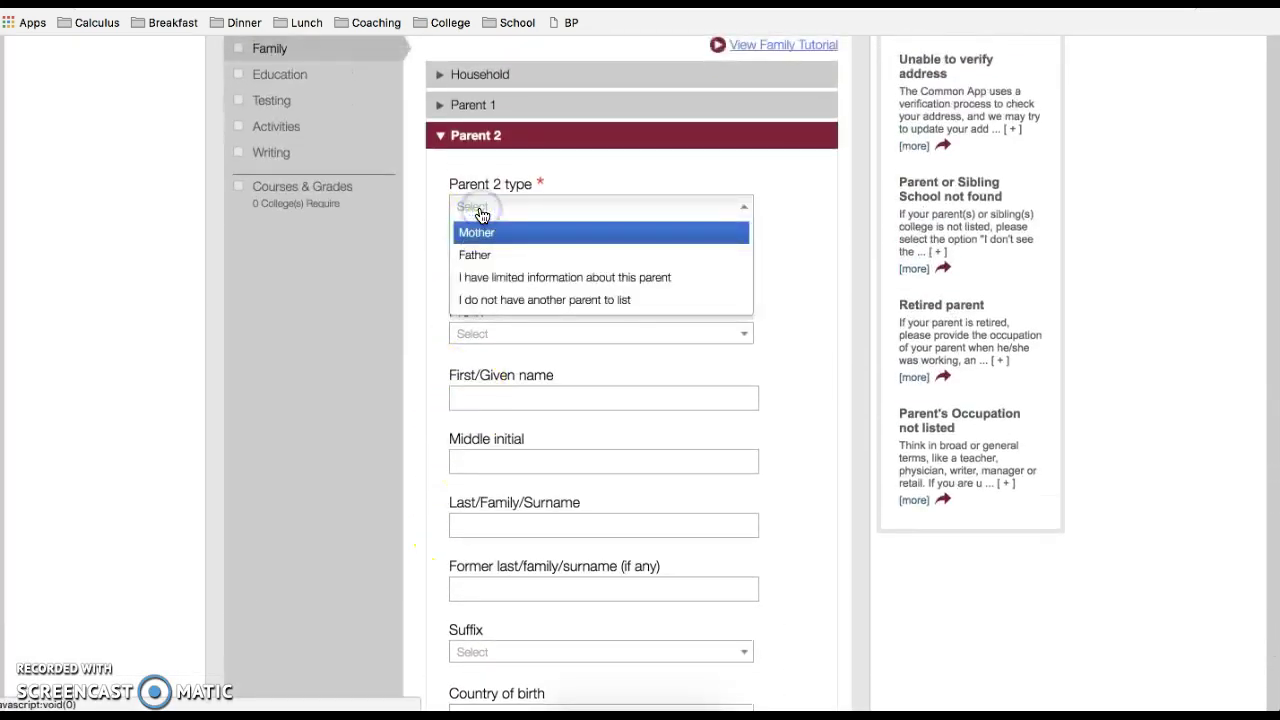
{"action": "left_click", "coordinate": [491, 302]}
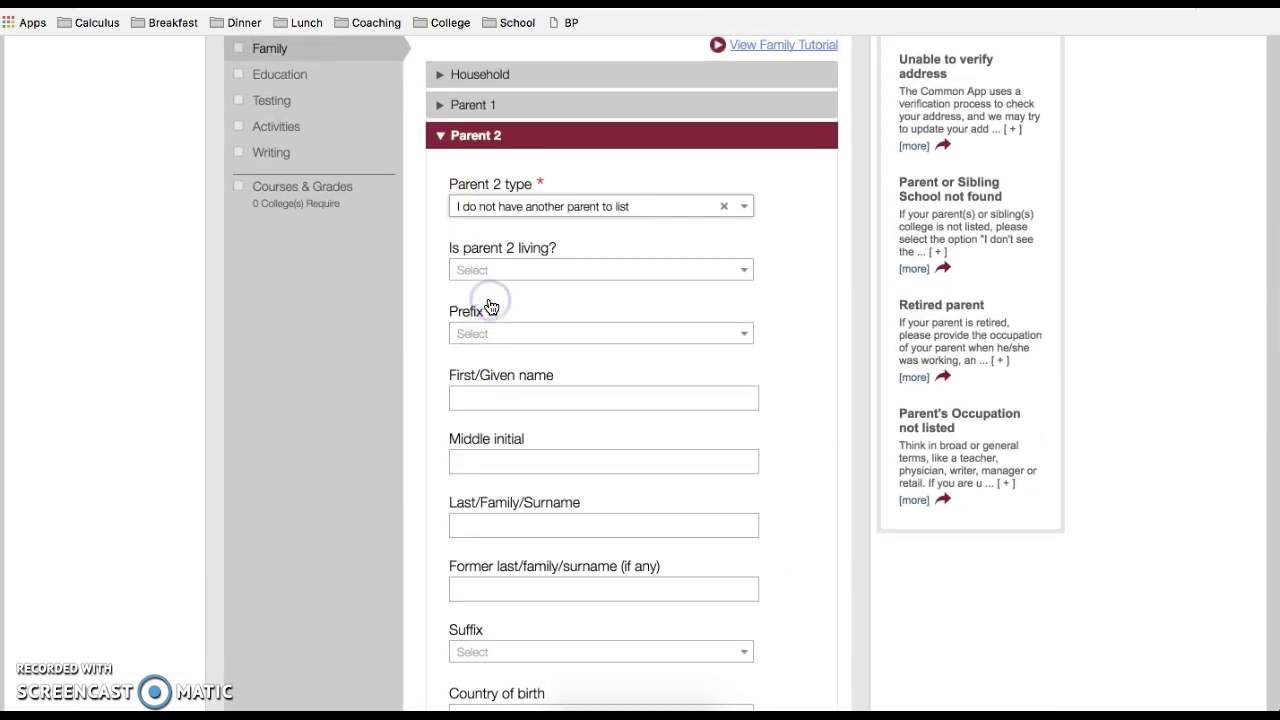
{"action": "scroll", "coordinate": [489, 306], "scroll_direction": "down", "scroll_amount": 4}
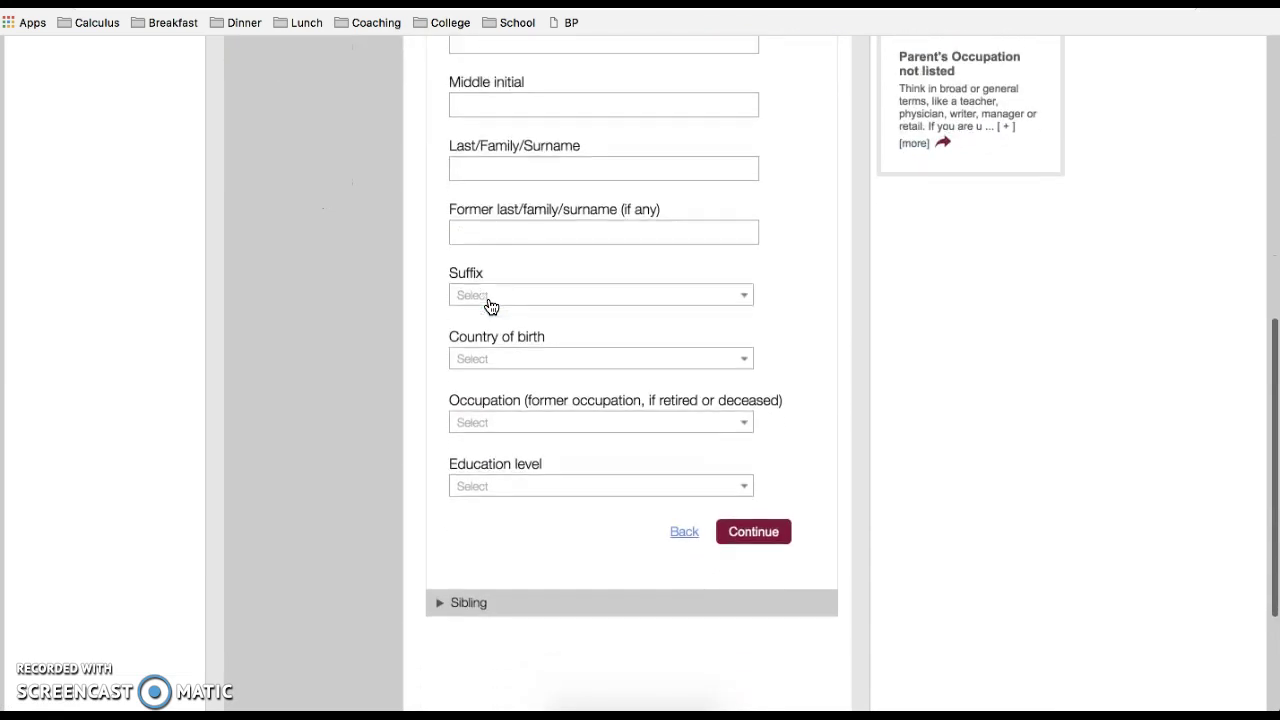
{"action": "left_click", "coordinate": [480, 543]}
{"action": "left_click", "coordinate": [530, 177]}
{"action": "scroll", "coordinate": [530, 177], "scroll_direction": "up", "scroll_amount": 4}
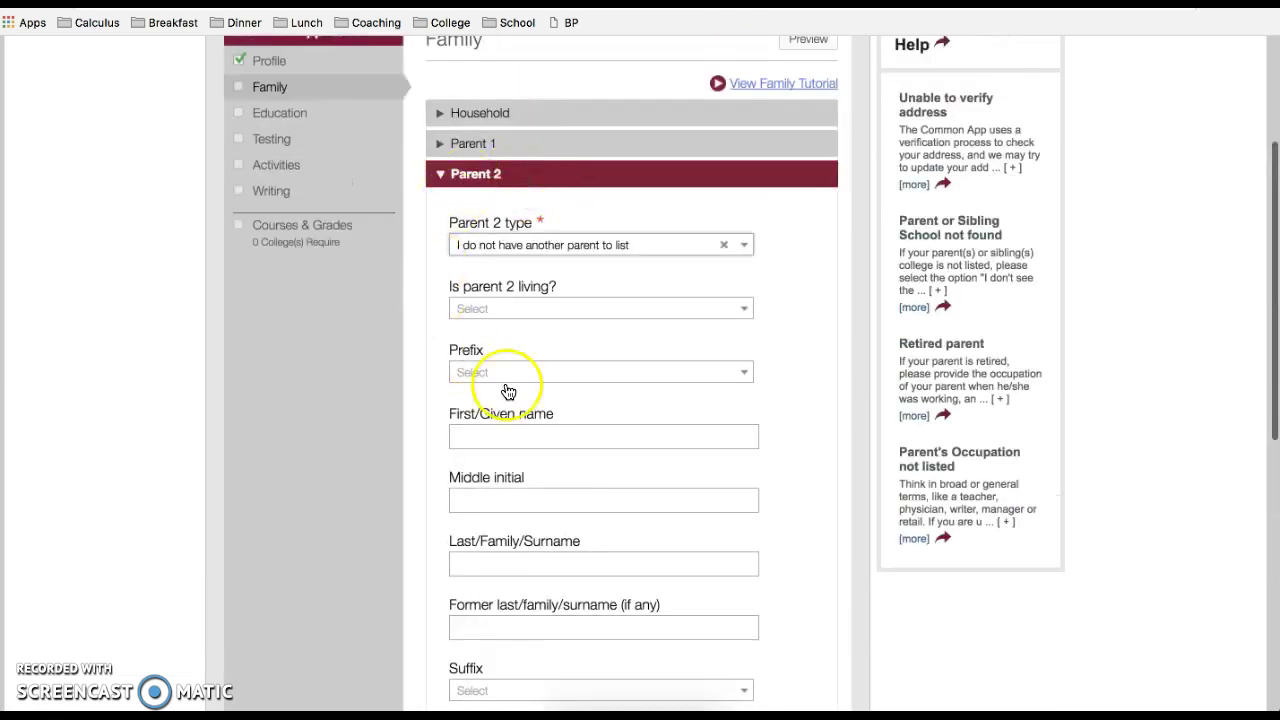
{"action": "scroll", "coordinate": [514, 648], "scroll_direction": "down", "scroll_amount": 4}
{"action": "scroll", "coordinate": [514, 648], "scroll_direction": "up", "scroll_amount": 4}
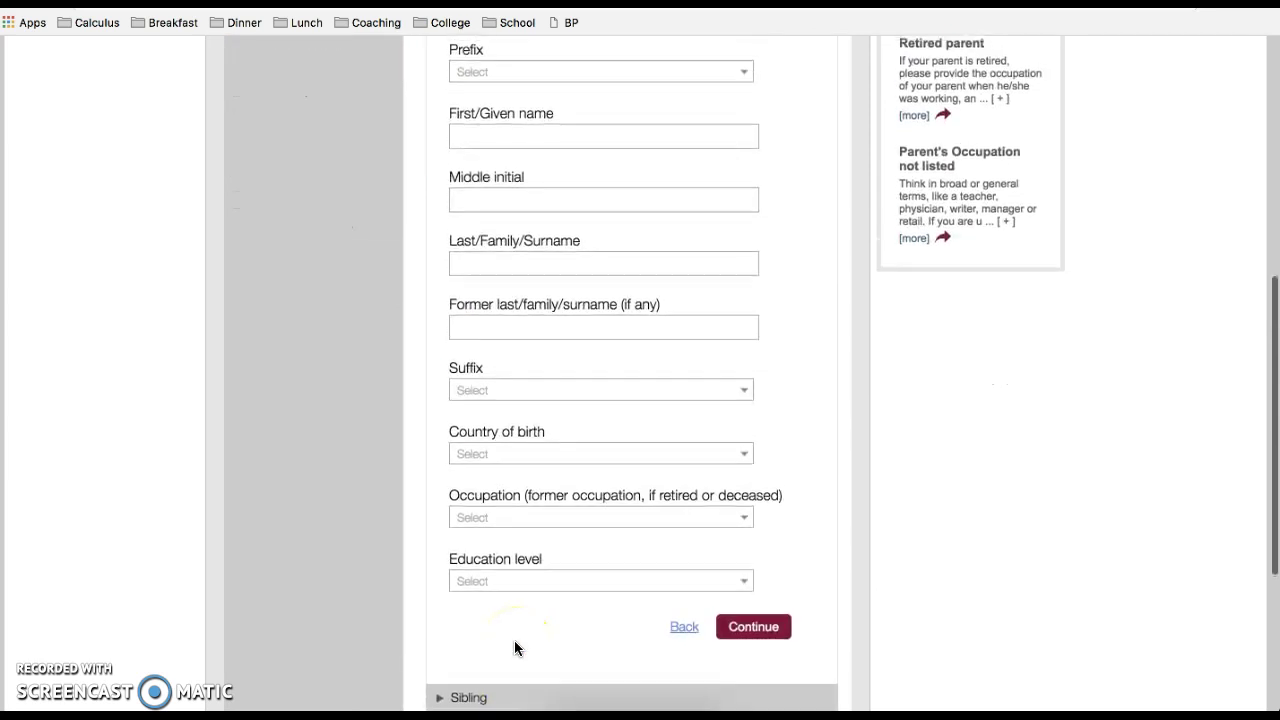
Step: Set the Parent 2 type to "I have limited information about this parent" and continue to the Sibling questions
{"action": "left_click", "coordinate": [530, 240]}
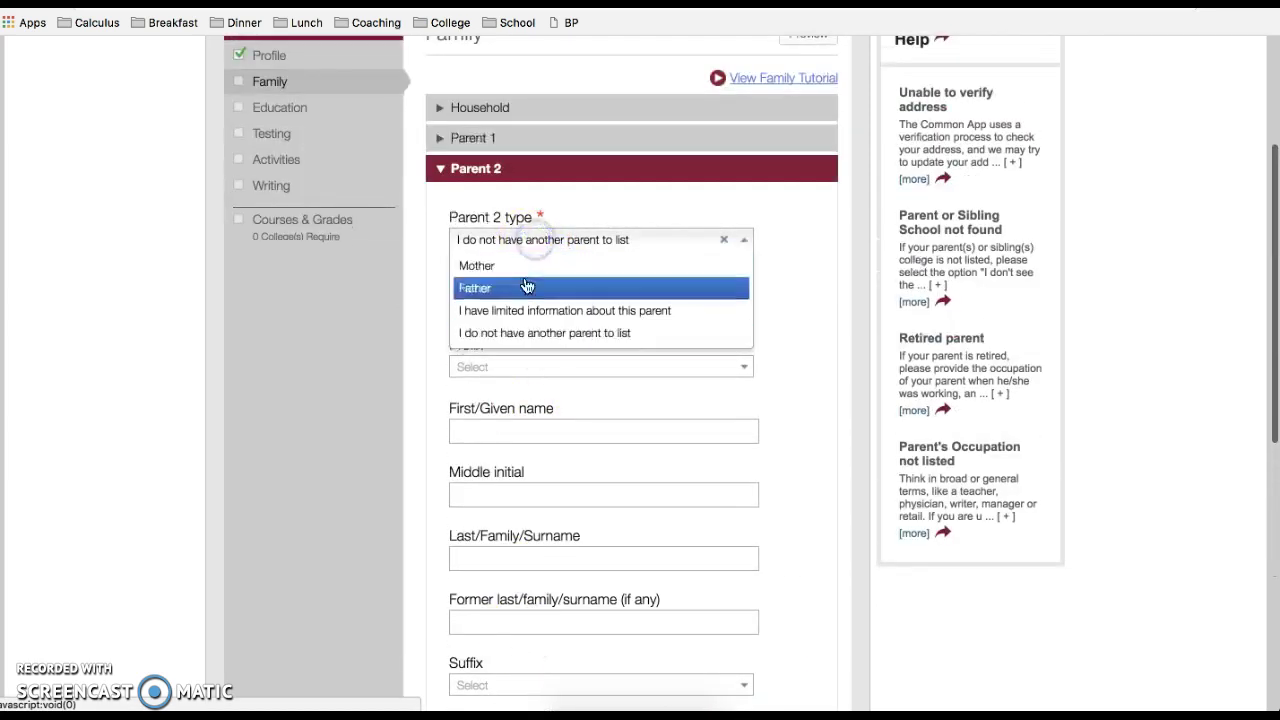
{"action": "left_click", "coordinate": [521, 311]}
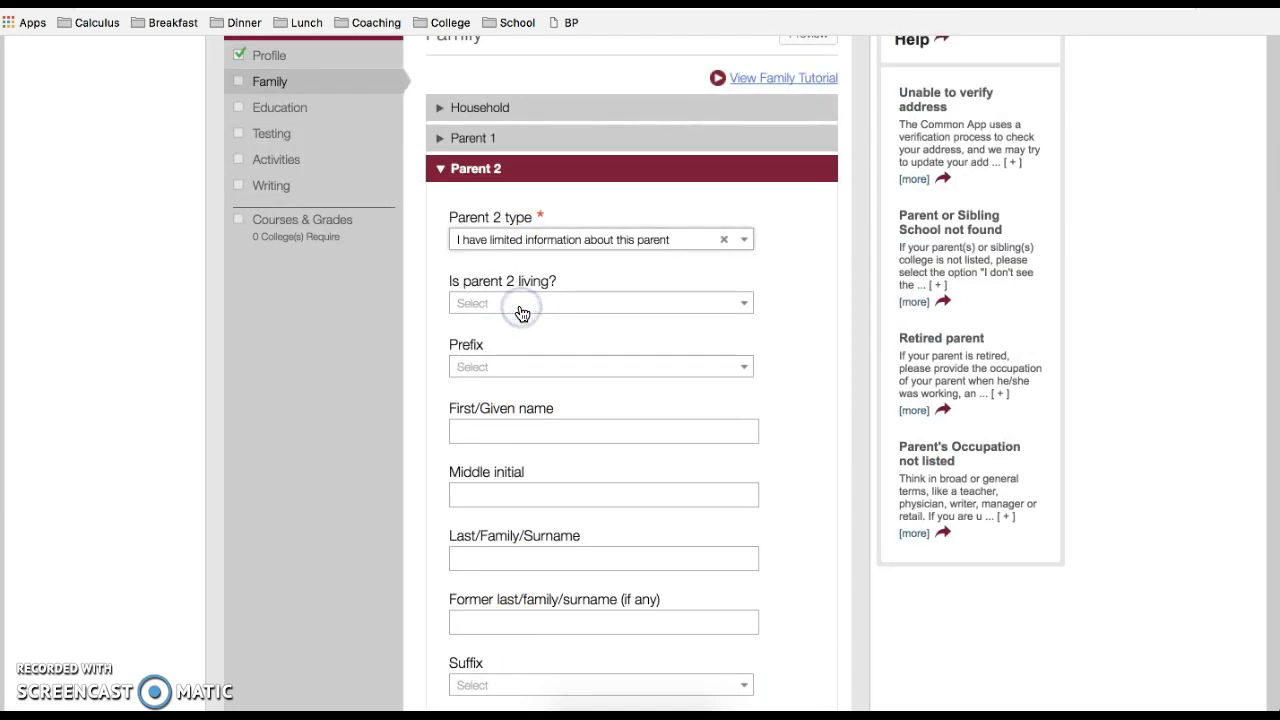
{"action": "scroll", "coordinate": [540, 432], "scroll_direction": "down", "scroll_amount": 5}
{"action": "scroll", "coordinate": [540, 432], "scroll_direction": "up", "scroll_amount": 2}
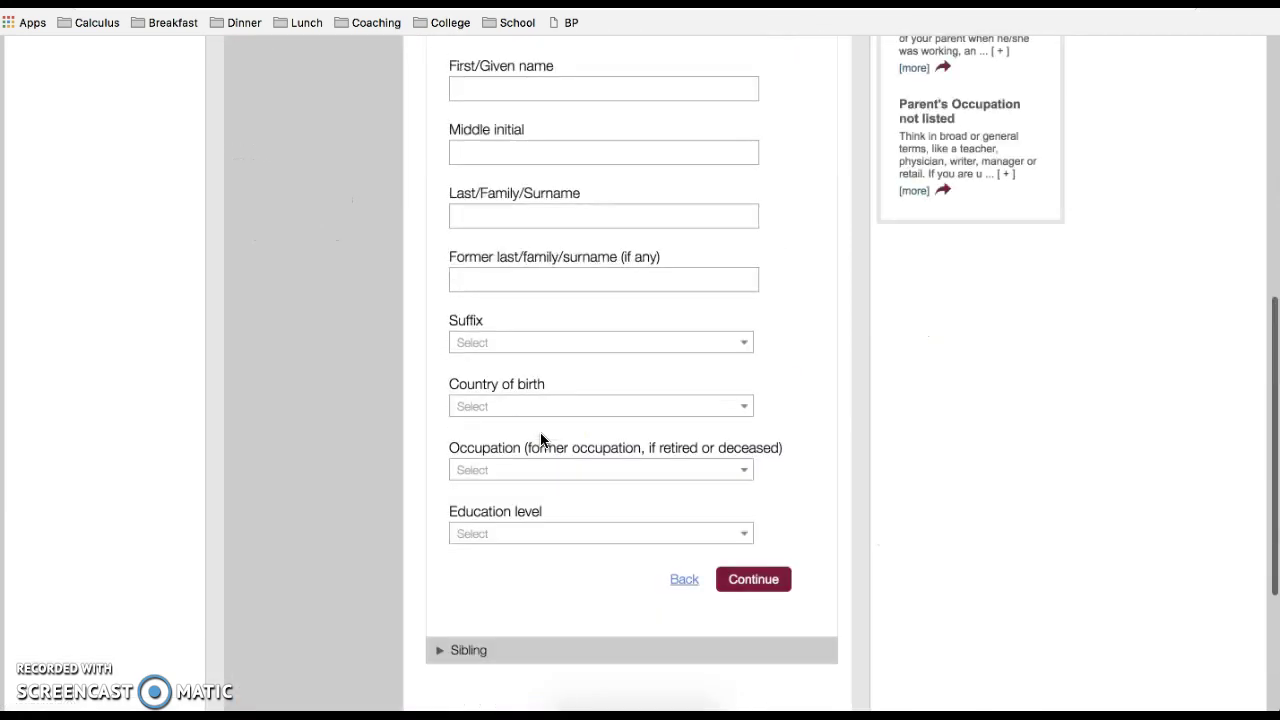
{"action": "scroll", "coordinate": [540, 440], "scroll_direction": "up", "scroll_amount": 4}
{"action": "scroll", "coordinate": [543, 437], "scroll_direction": "down", "scroll_amount": 6}
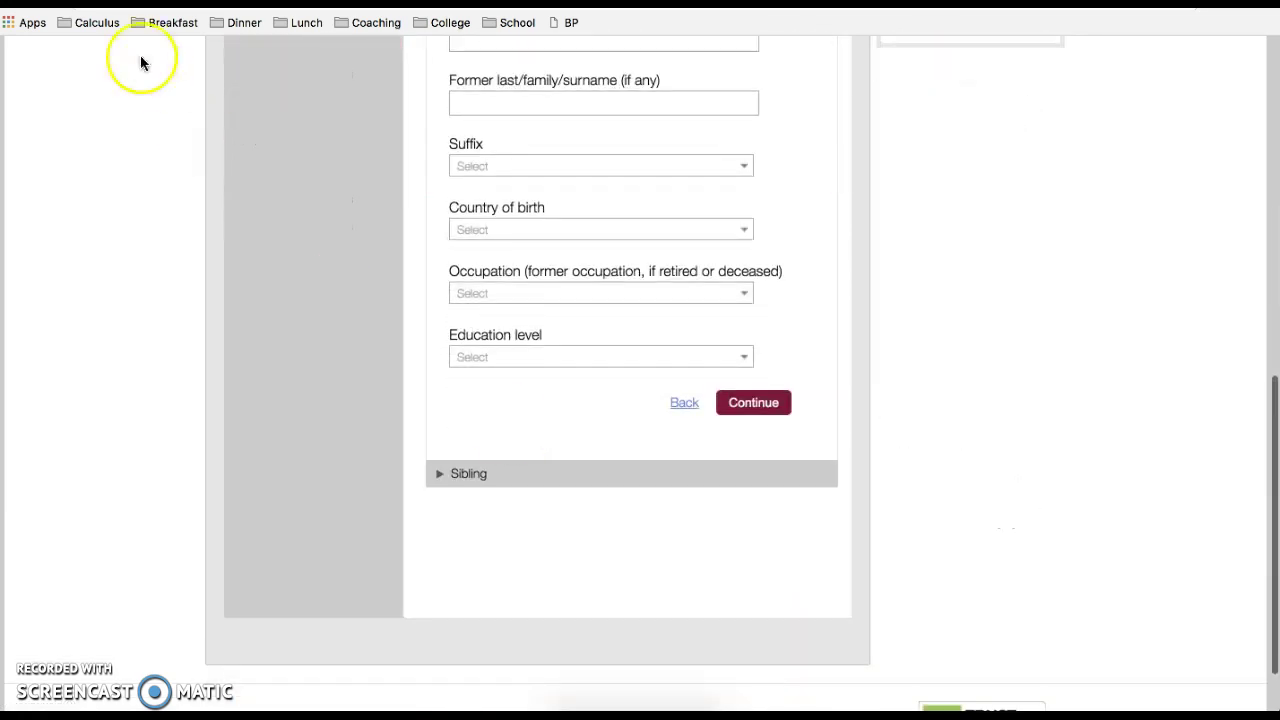
{"action": "left_click", "coordinate": [750, 403]}
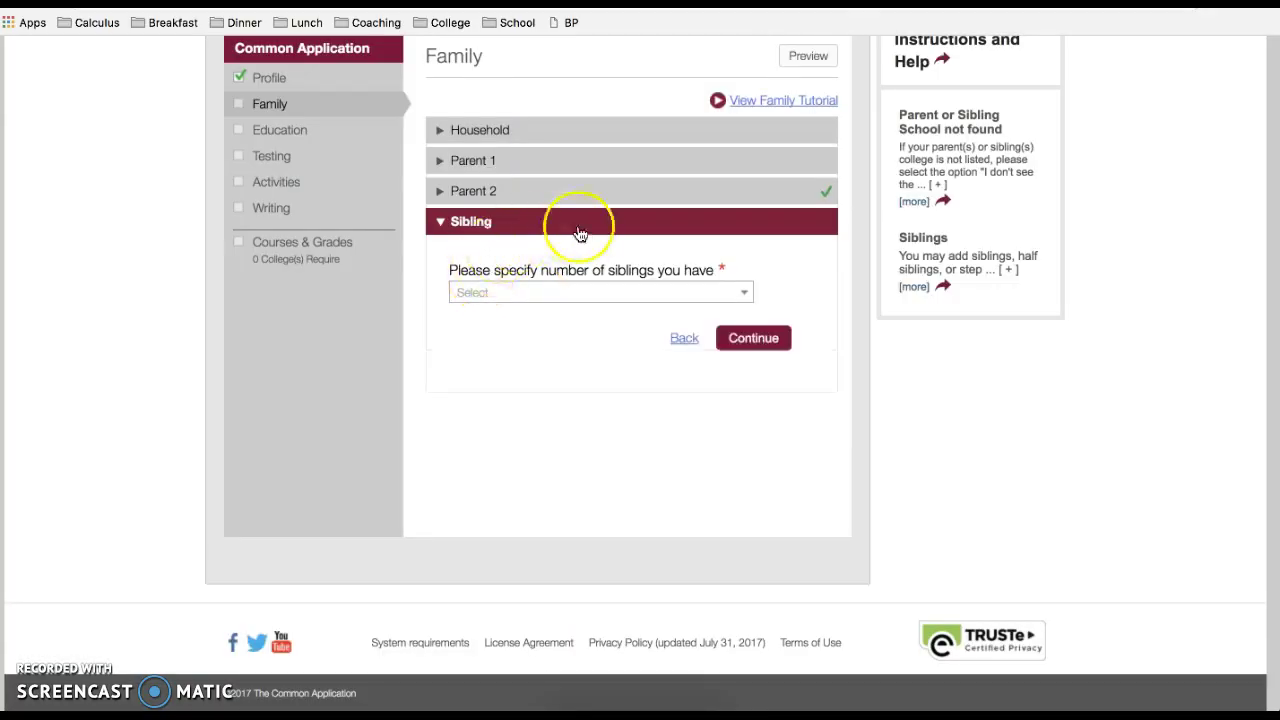
Step: Set the number of siblings to 1 and go through Sibling 1's first and last name fields
{"action": "left_click", "coordinate": [533, 292]}
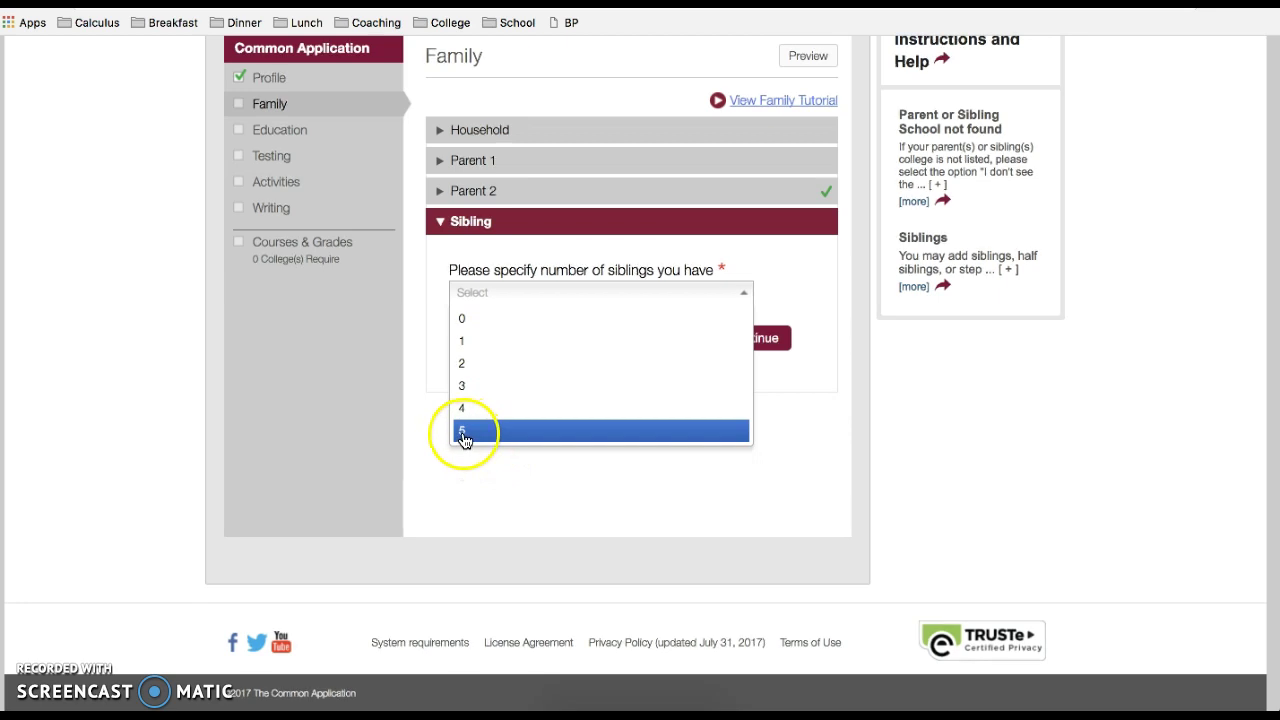
{"action": "left_click", "coordinate": [468, 341]}
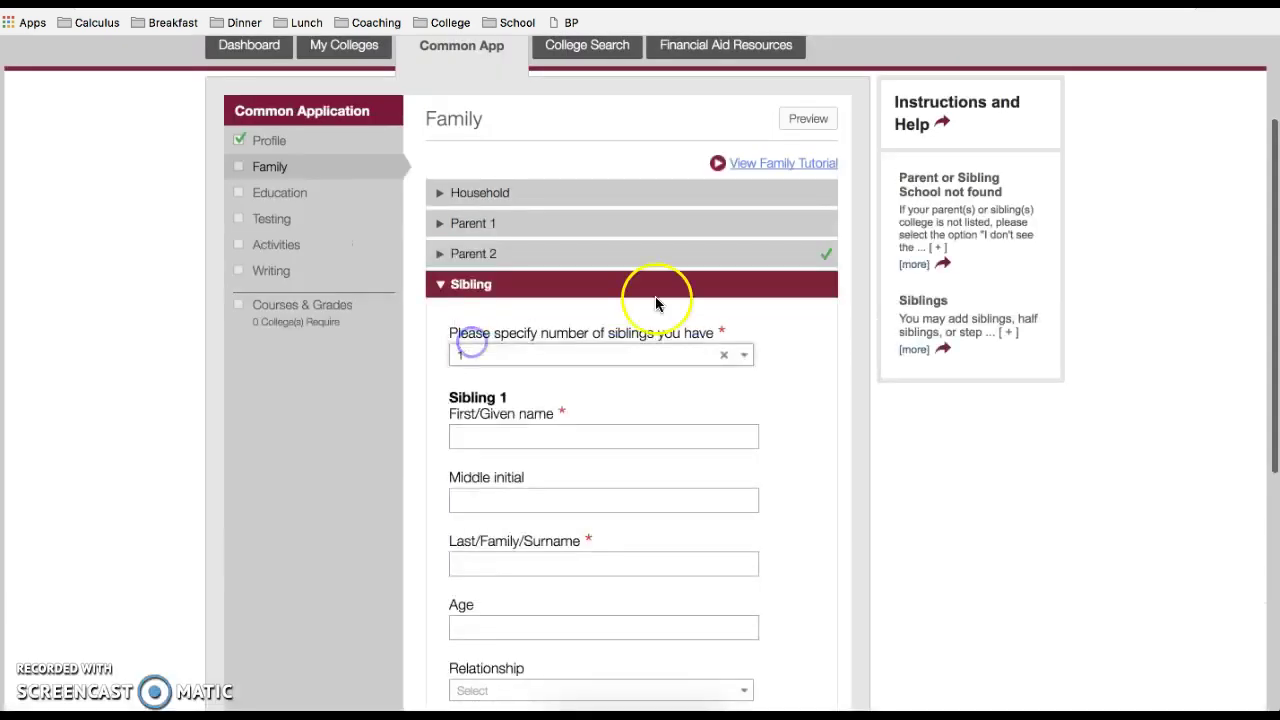
{"action": "scroll", "coordinate": [600, 449], "scroll_direction": "down", "scroll_amount": 4}
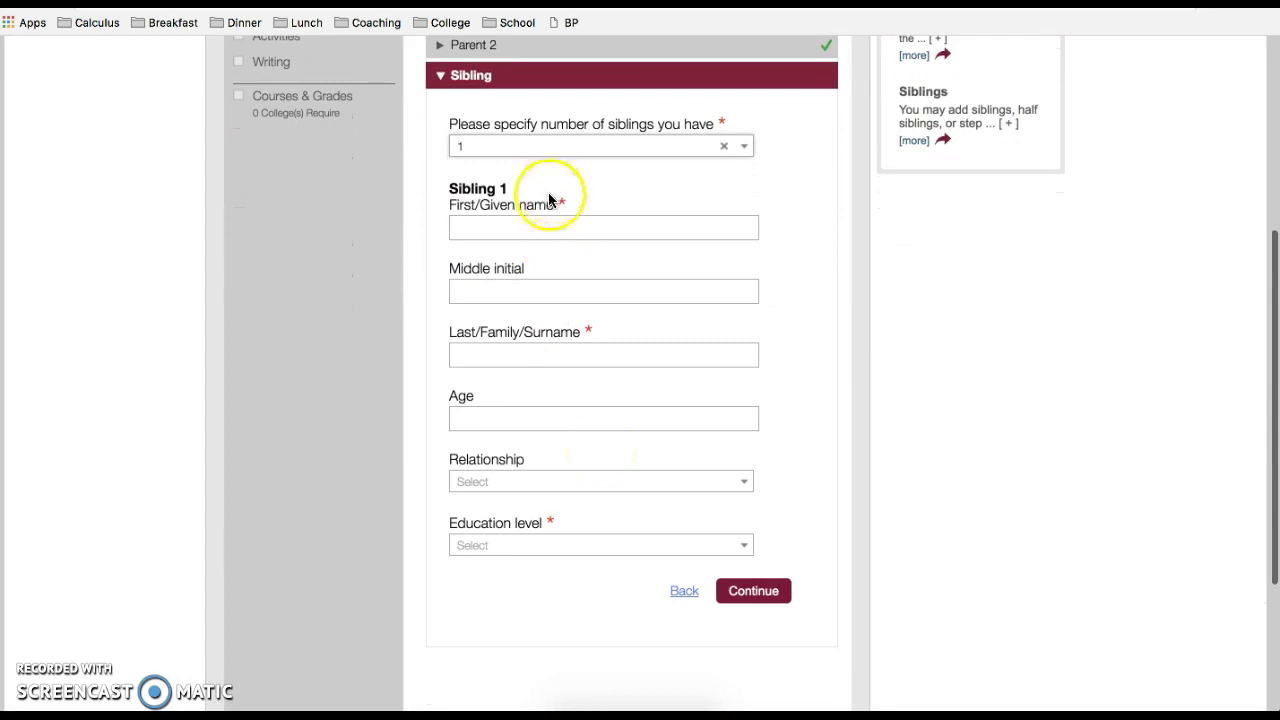
{"action": "left_click", "coordinate": [522, 222]}
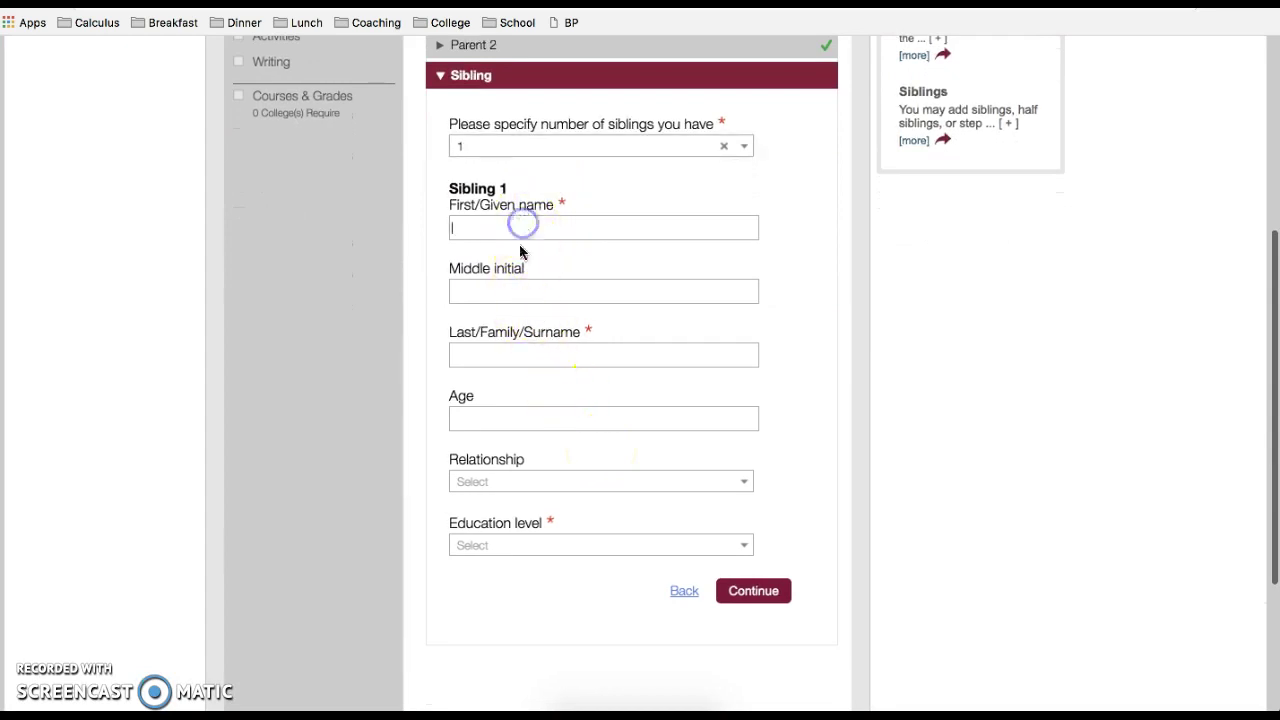
{"action": "left_click", "coordinate": [513, 355]}
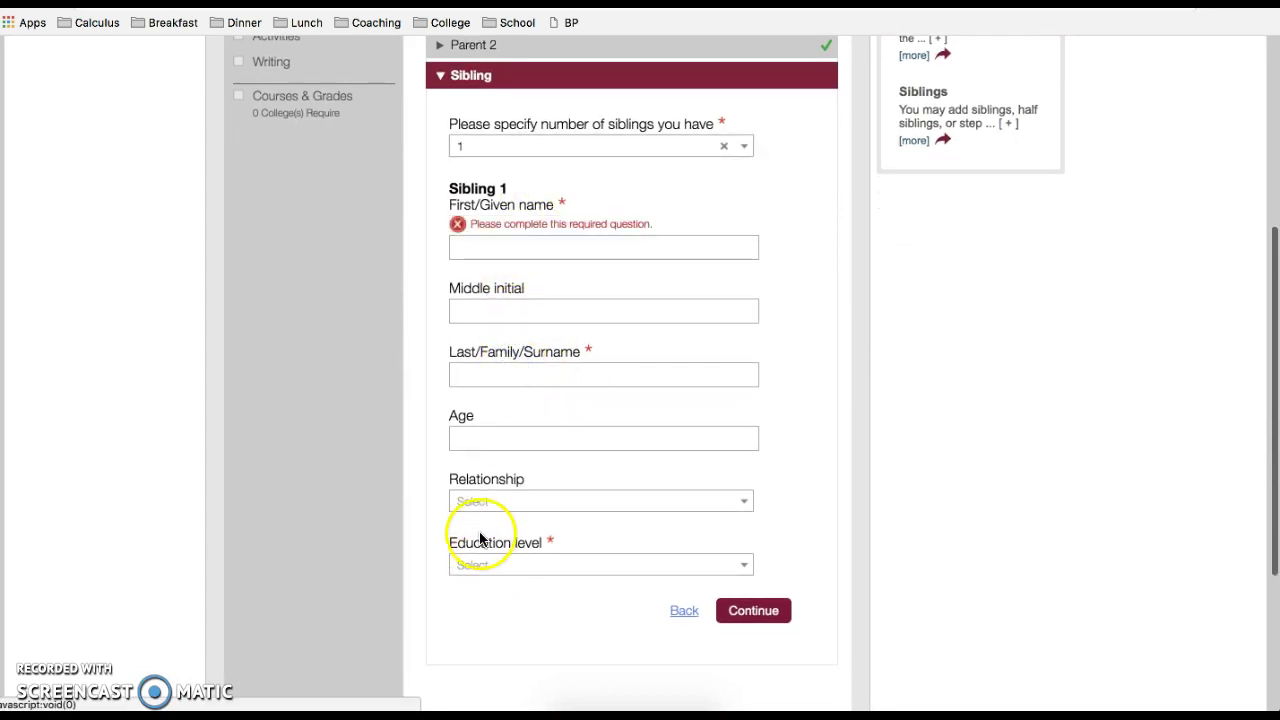
Step: Review the education level options for Sibling 1 and open the Education section
{"action": "left_click", "coordinate": [480, 566]}
{"action": "scroll", "coordinate": [477, 574], "scroll_direction": "down", "scroll_amount": 5}
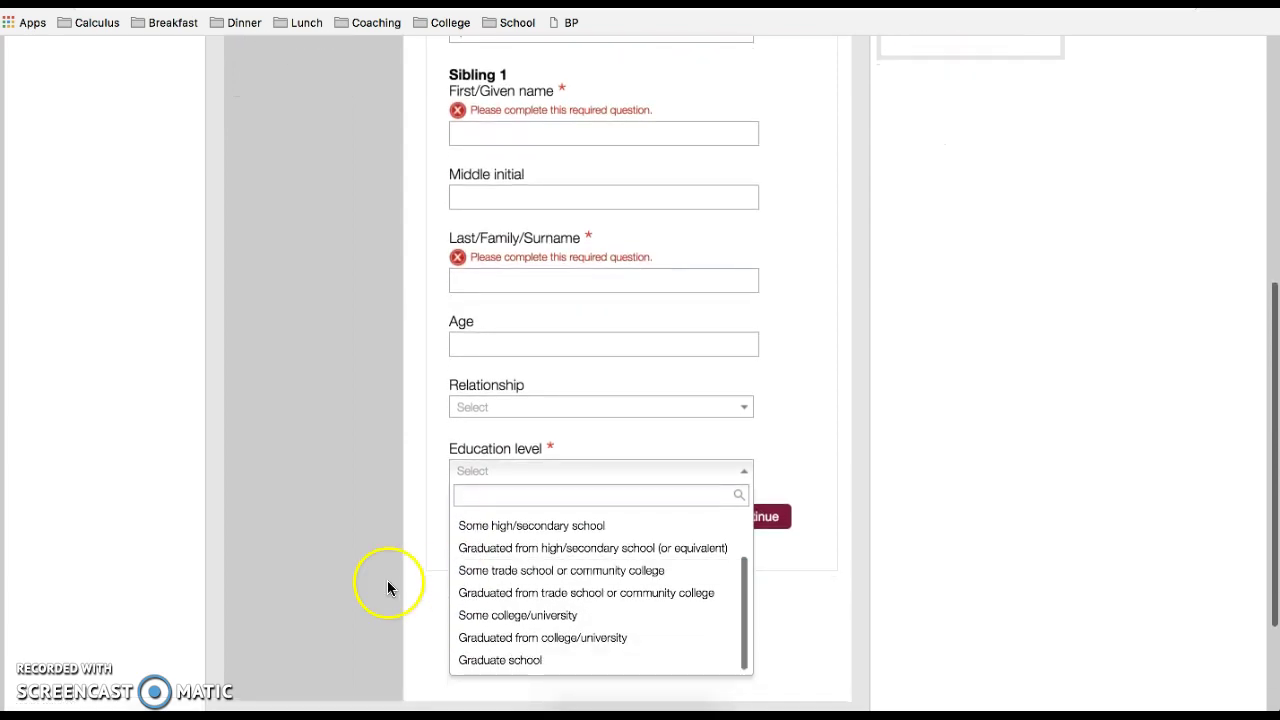
{"action": "scroll", "coordinate": [387, 580], "scroll_direction": "down", "scroll_amount": 2}
{"action": "scroll", "coordinate": [472, 495], "scroll_direction": "up", "scroll_amount": 2}
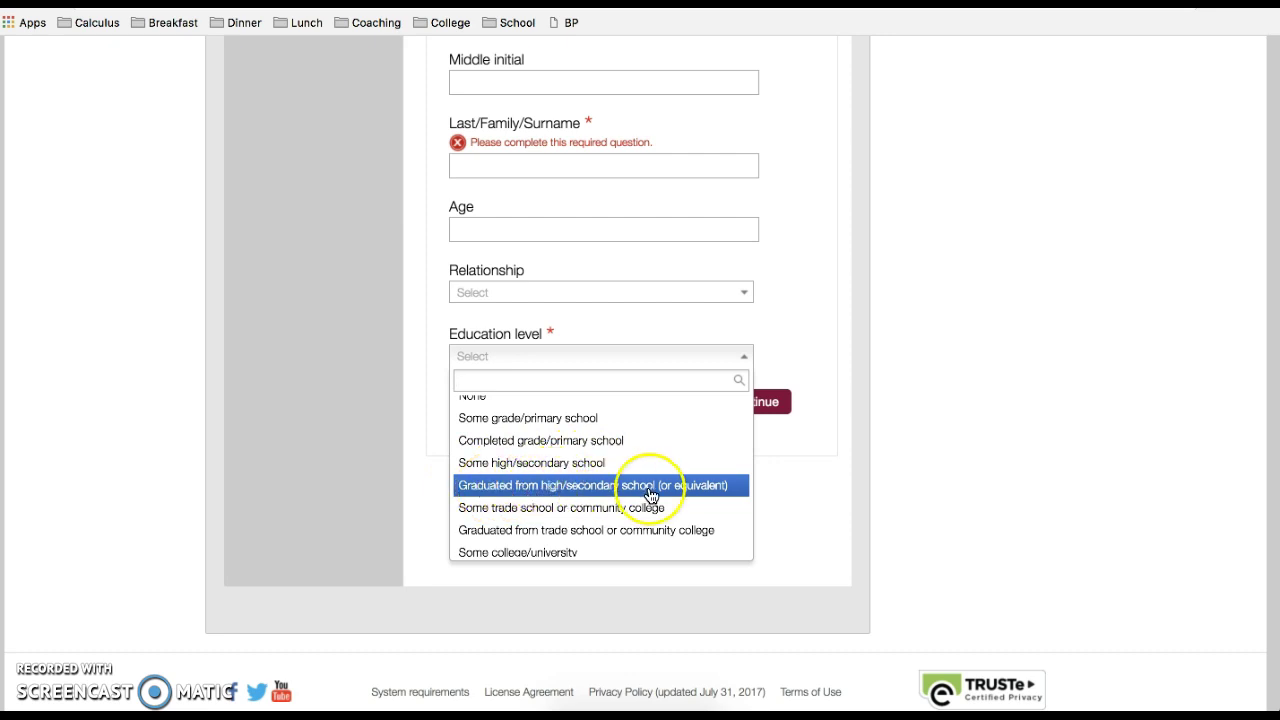
{"action": "scroll", "coordinate": [650, 495], "scroll_direction": "down", "scroll_amount": 2}
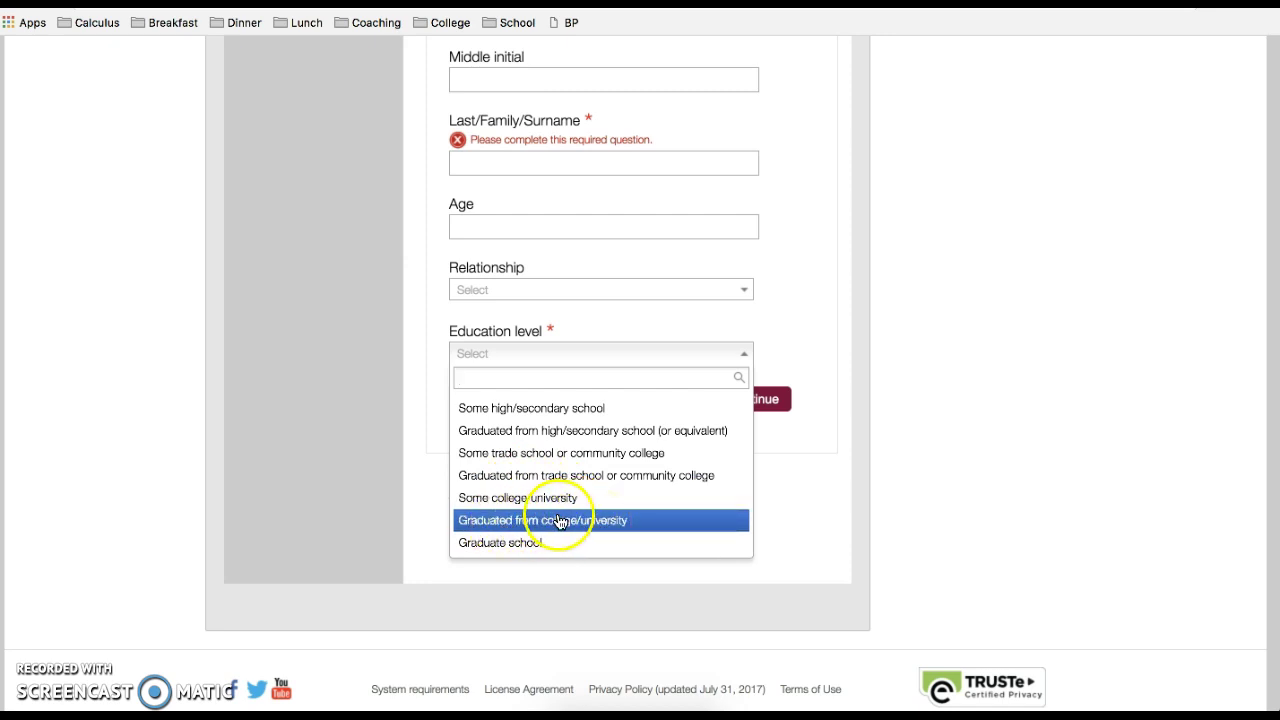
{"action": "scroll", "coordinate": [613, 526], "scroll_direction": "down", "scroll_amount": 1}
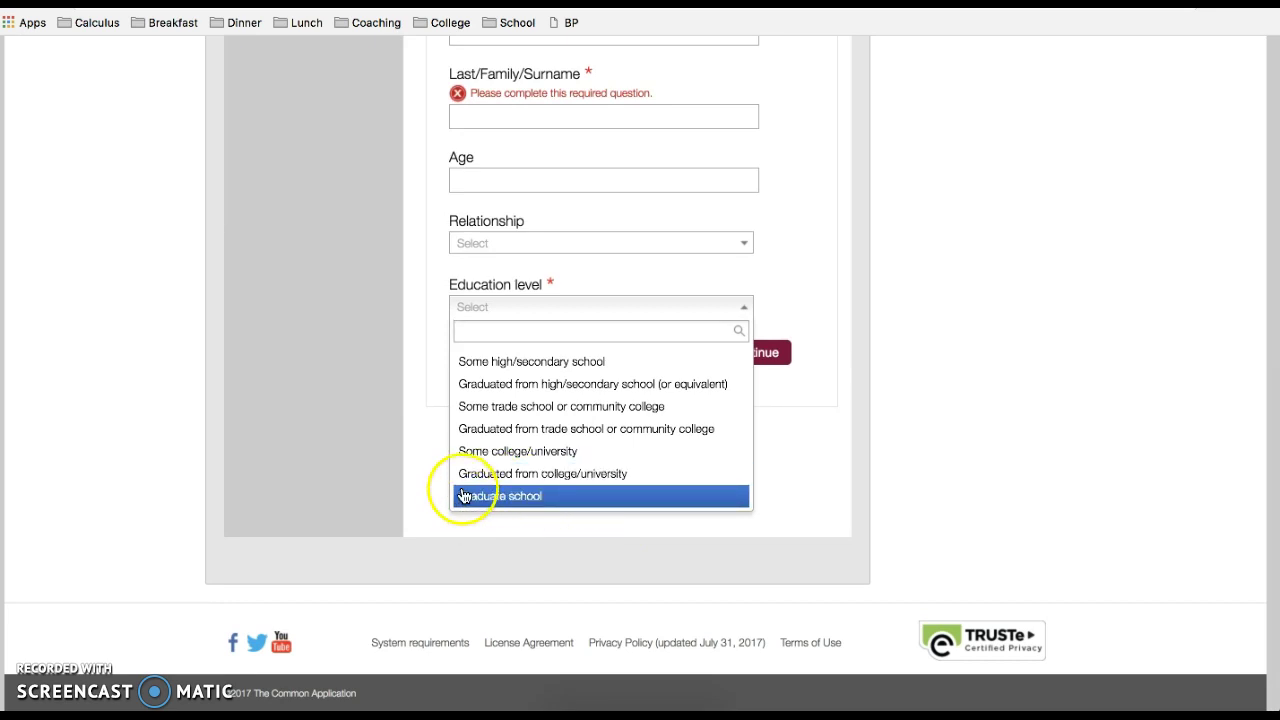
{"action": "scroll", "coordinate": [540, 430], "scroll_direction": "up", "scroll_amount": 3}
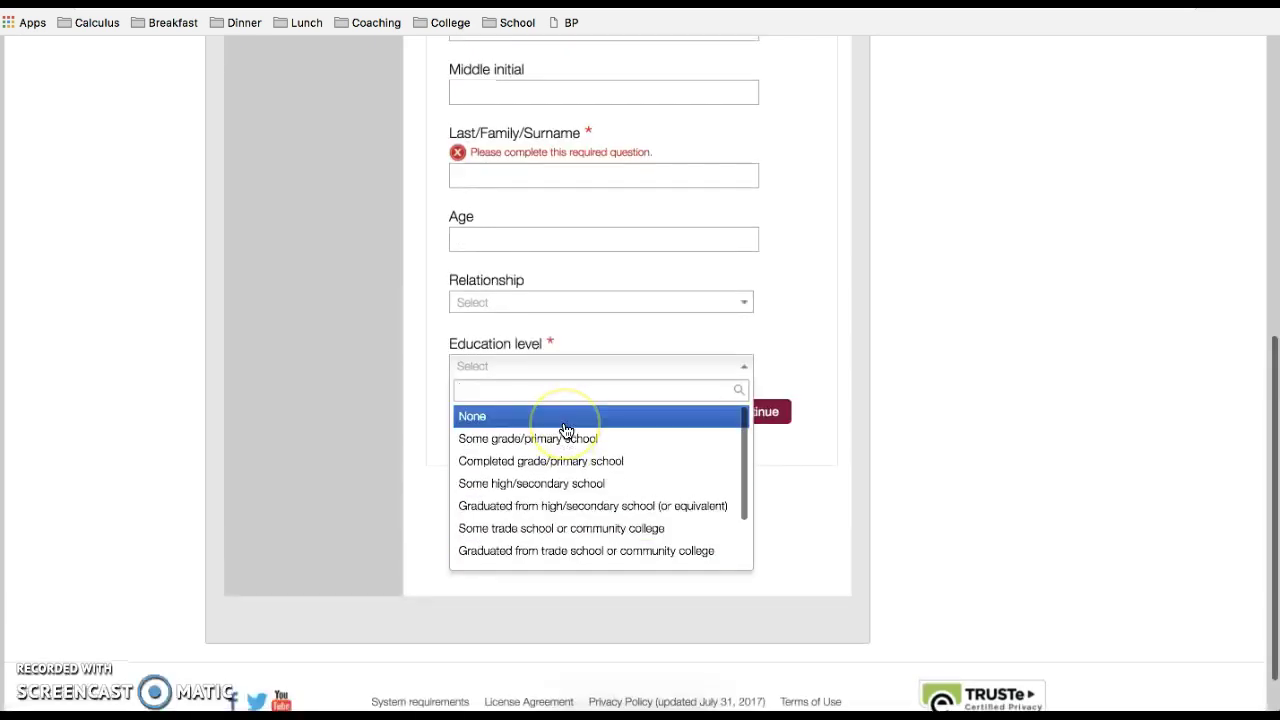
{"action": "scroll", "coordinate": [363, 298], "scroll_direction": "up", "scroll_amount": 5}
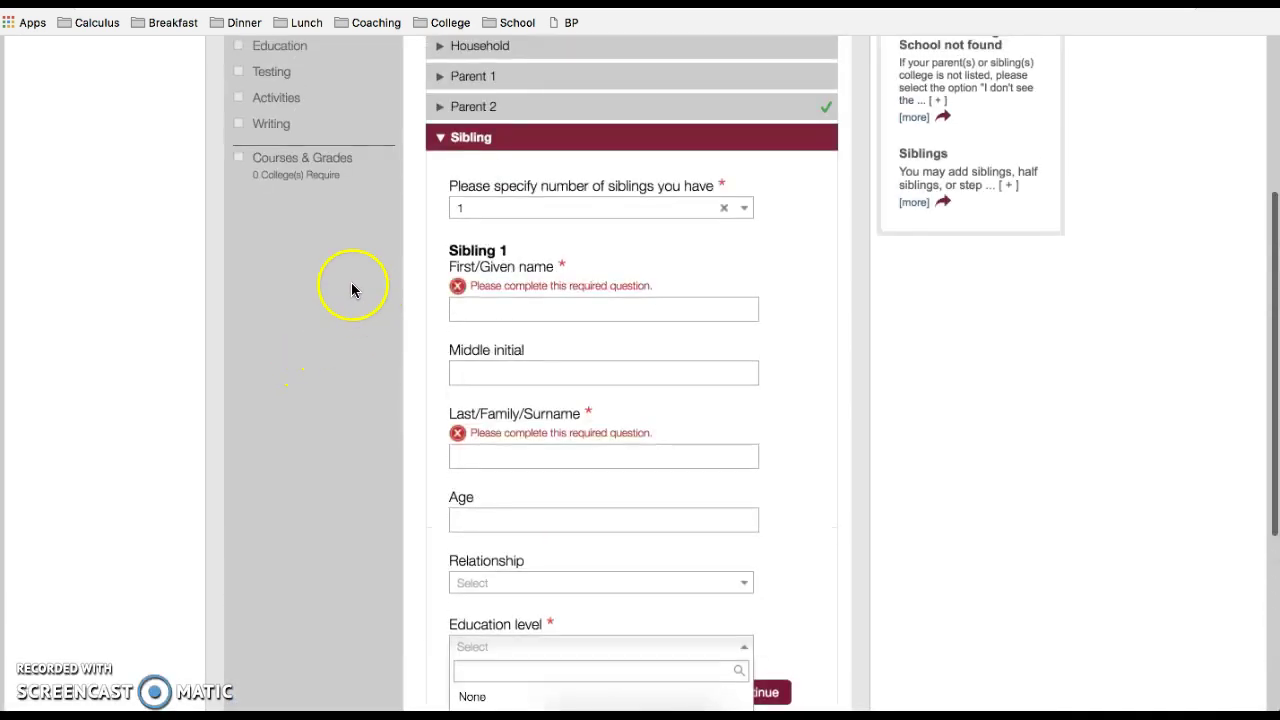
{"action": "left_click", "coordinate": [349, 281]}
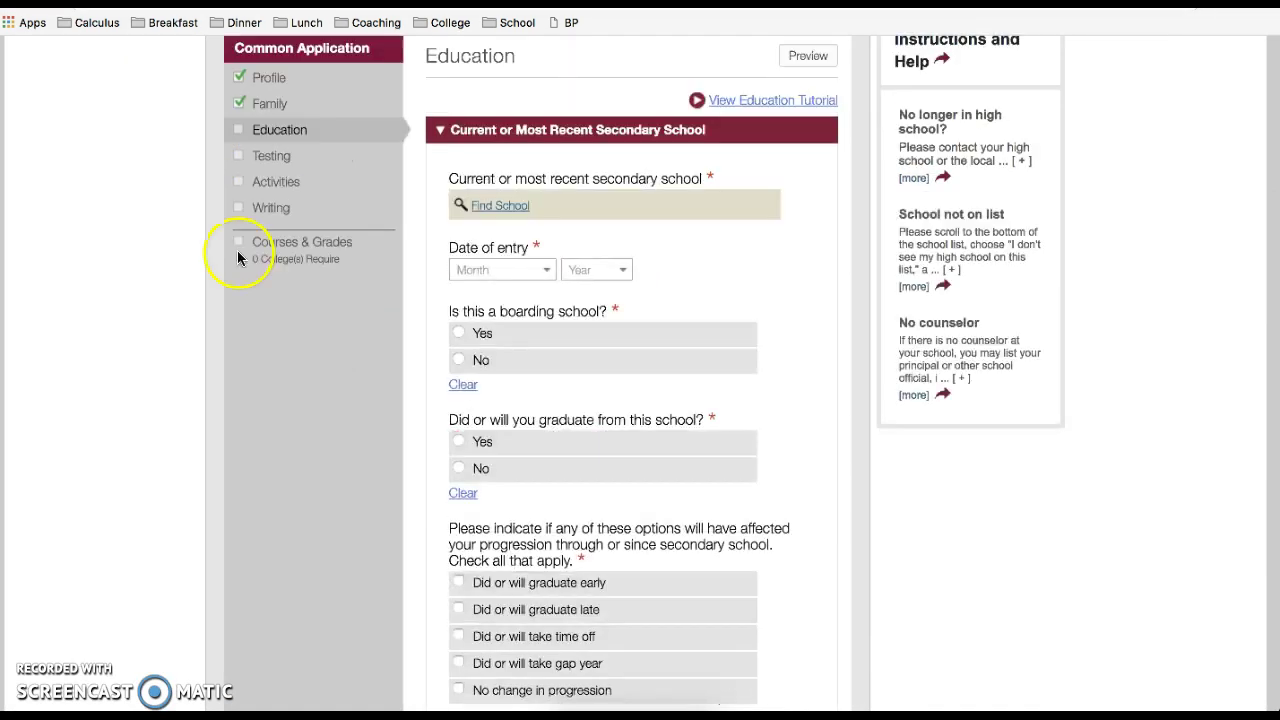
Step: Find the current secondary school by CEEB code 053970 and choose Leadership Public School- Richmond
{"action": "scroll", "coordinate": [240, 257], "scroll_direction": "up", "scroll_amount": 3}
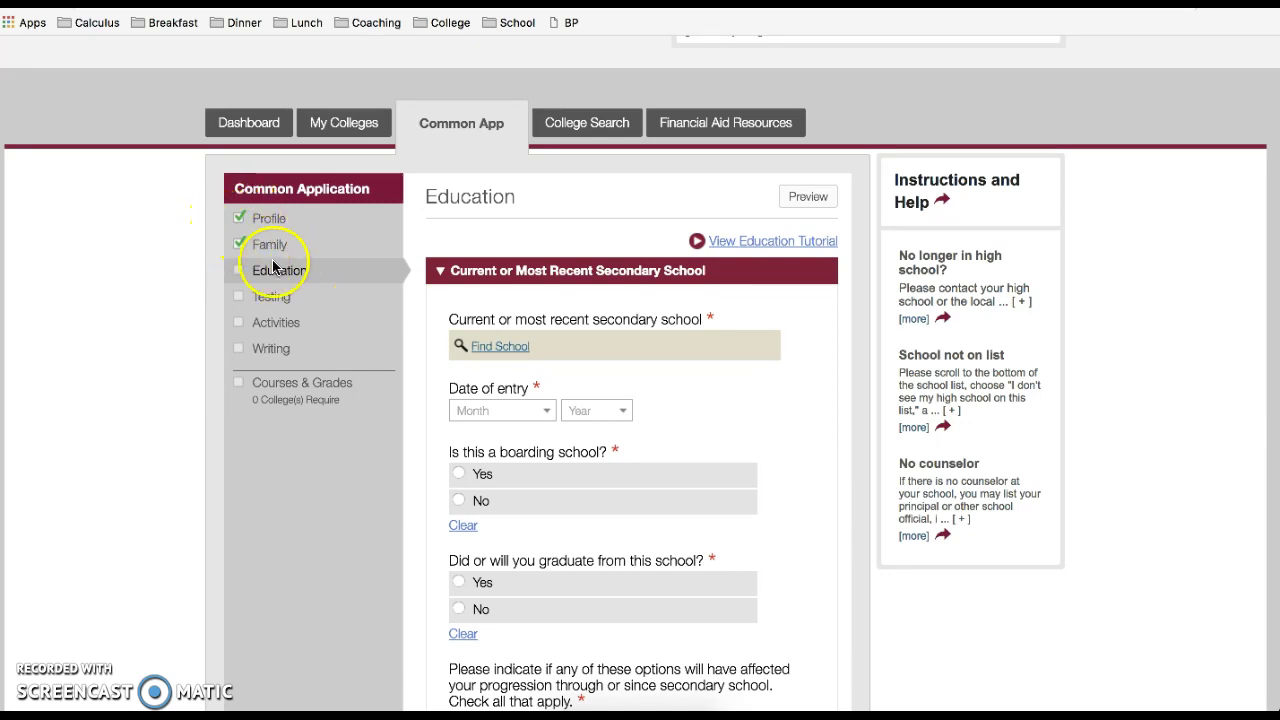
{"action": "left_click", "coordinate": [506, 350]}
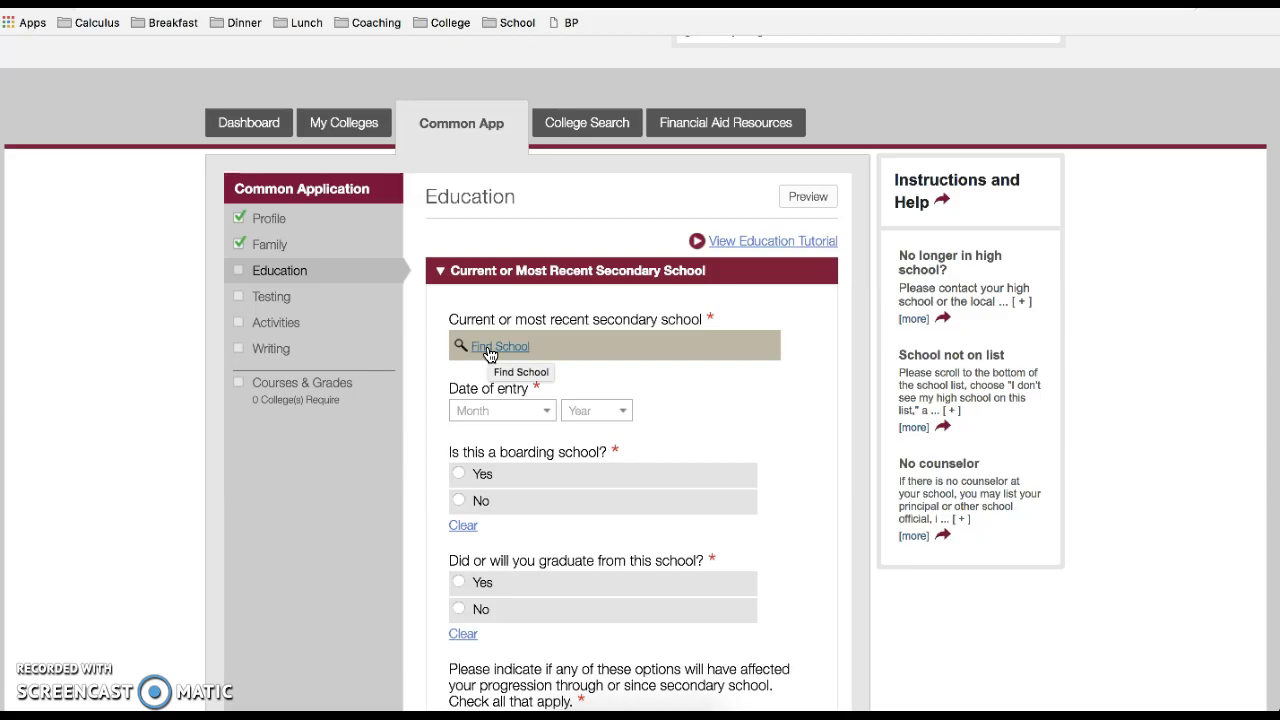
{"action": "left_click", "coordinate": [489, 352]}
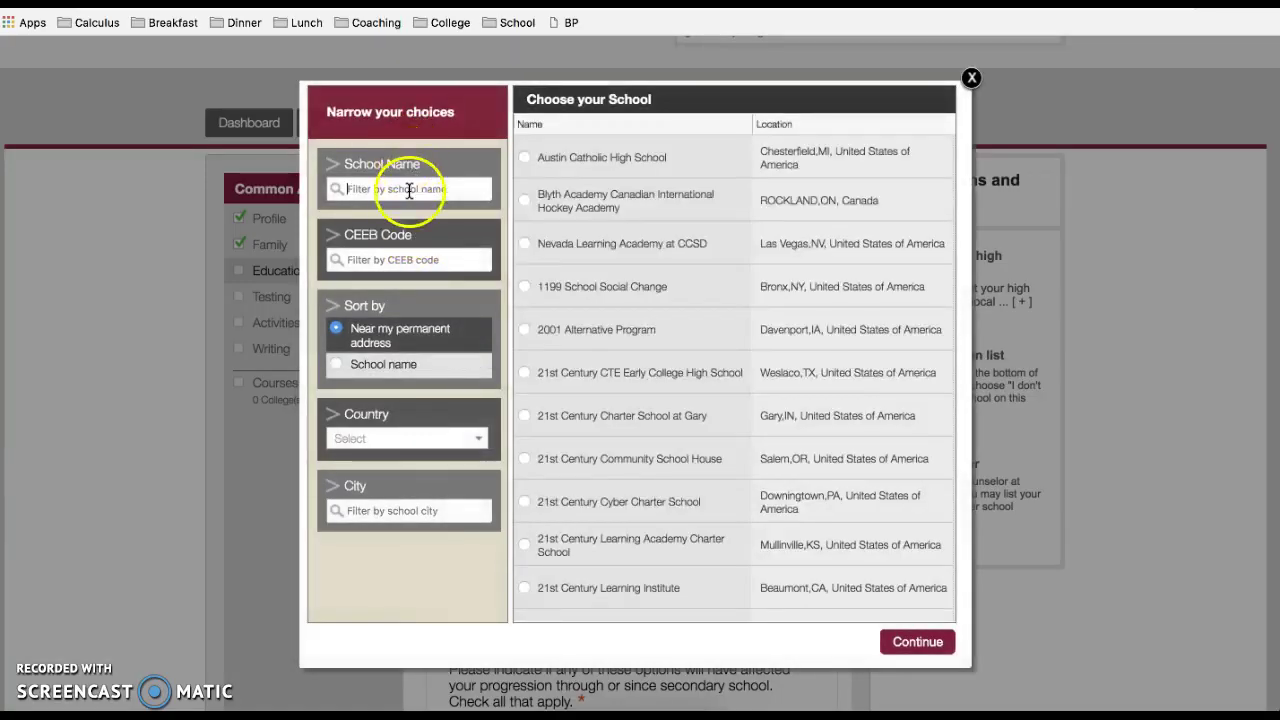
{"action": "left_click", "coordinate": [376, 262]}
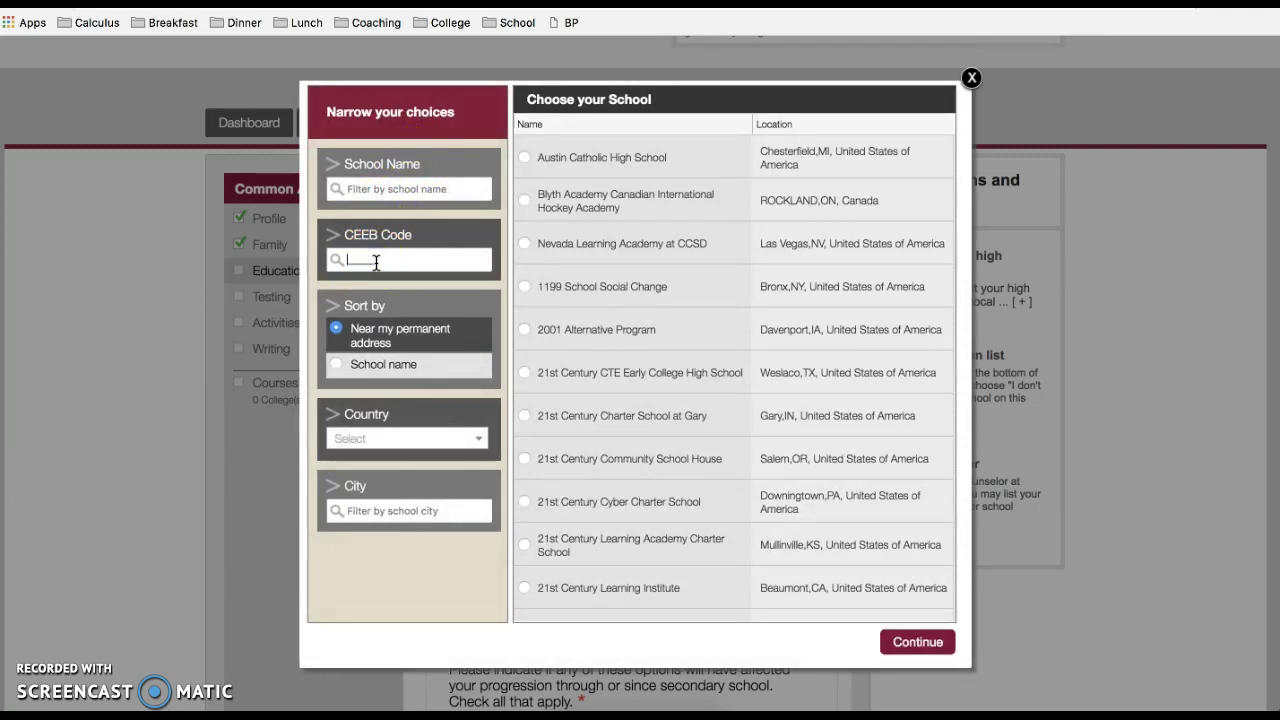
{"action": "type", "text": "053970"}
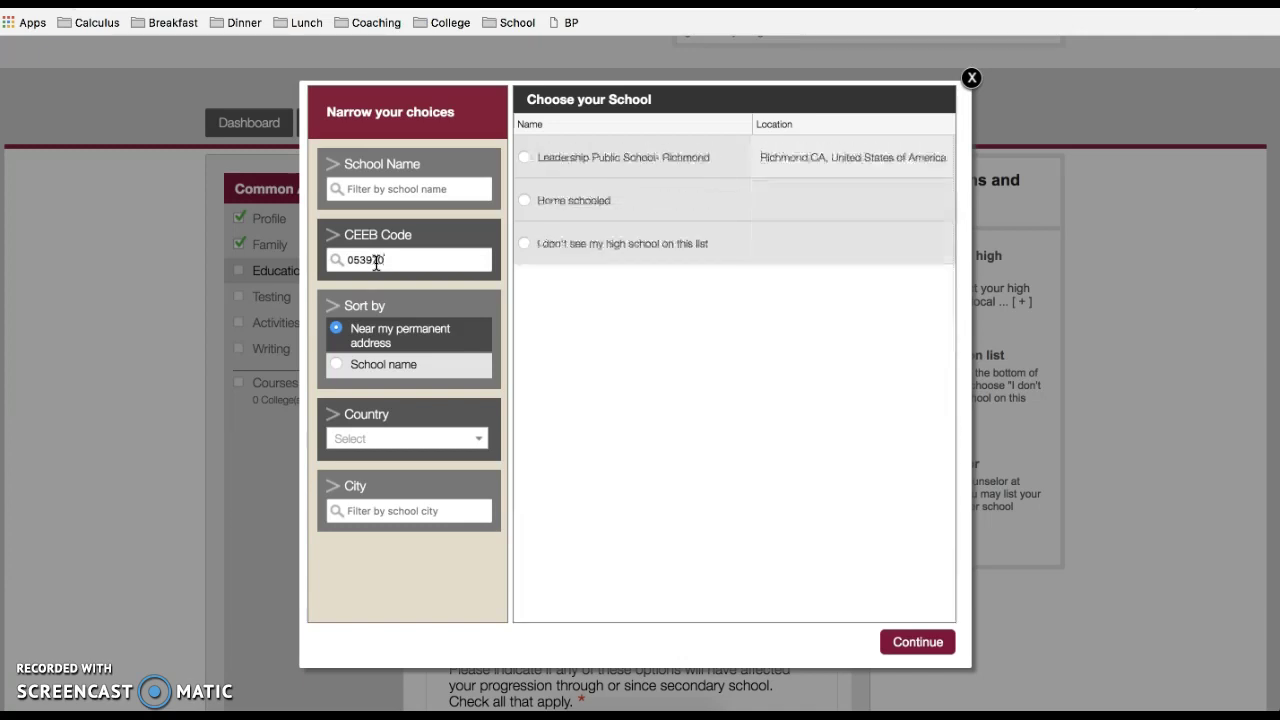
{"action": "left_click", "coordinate": [524, 157]}
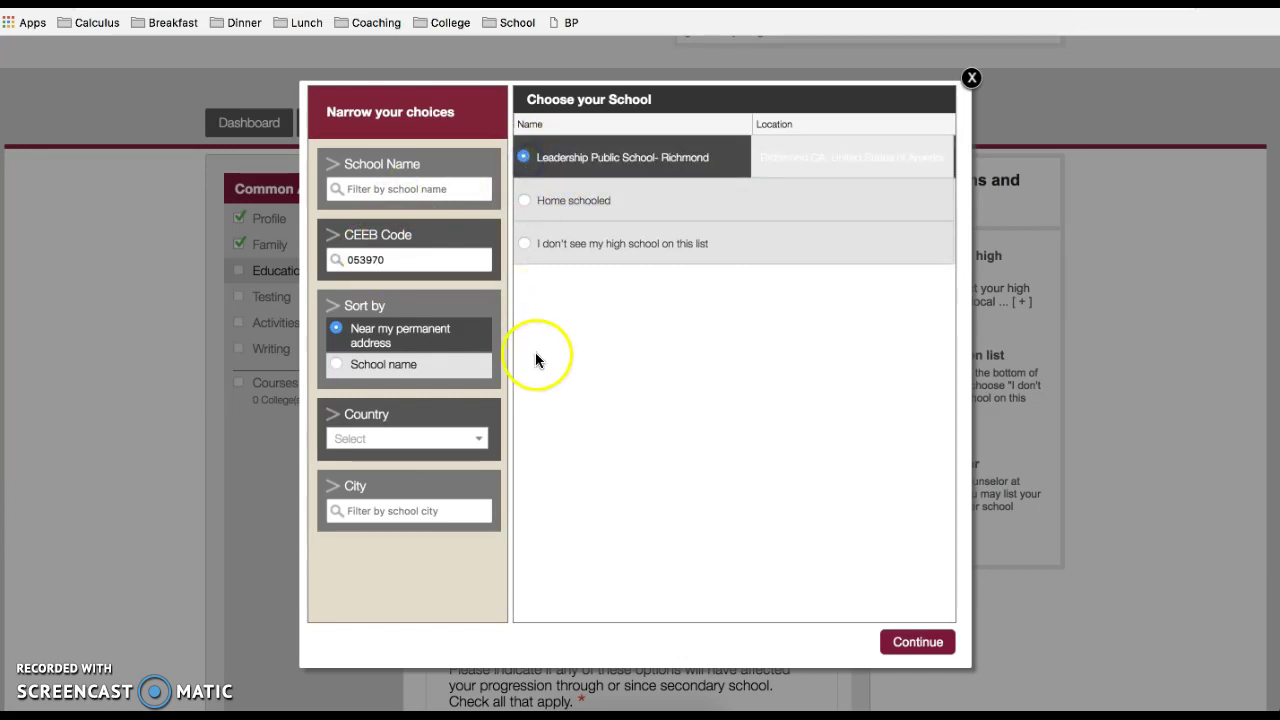
{"action": "left_click", "coordinate": [913, 648]}
Step: Set the school's date of entry to August 2014 and answer No to the boarding school question
{"action": "scroll", "coordinate": [751, 514], "scroll_direction": "down", "scroll_amount": 5}
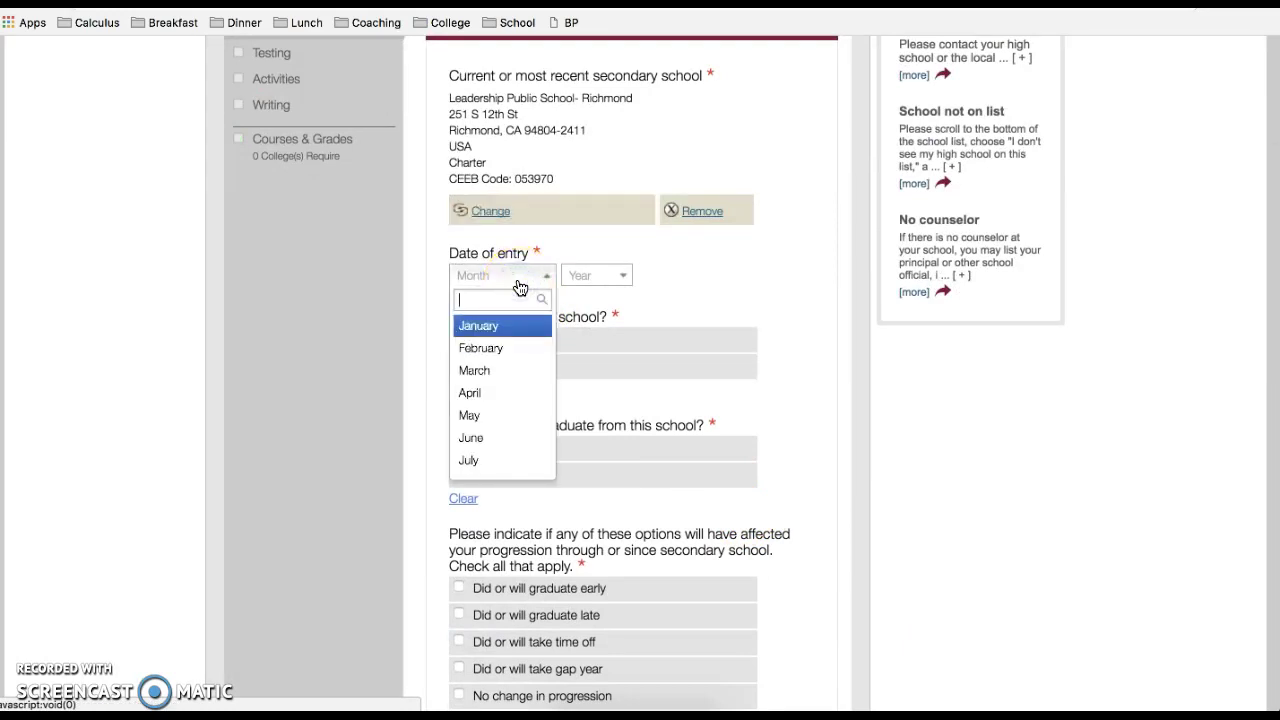
{"action": "scroll", "coordinate": [505, 455], "scroll_direction": "down", "scroll_amount": 3}
{"action": "left_click", "coordinate": [487, 420]}
{"action": "left_click", "coordinate": [605, 277]}
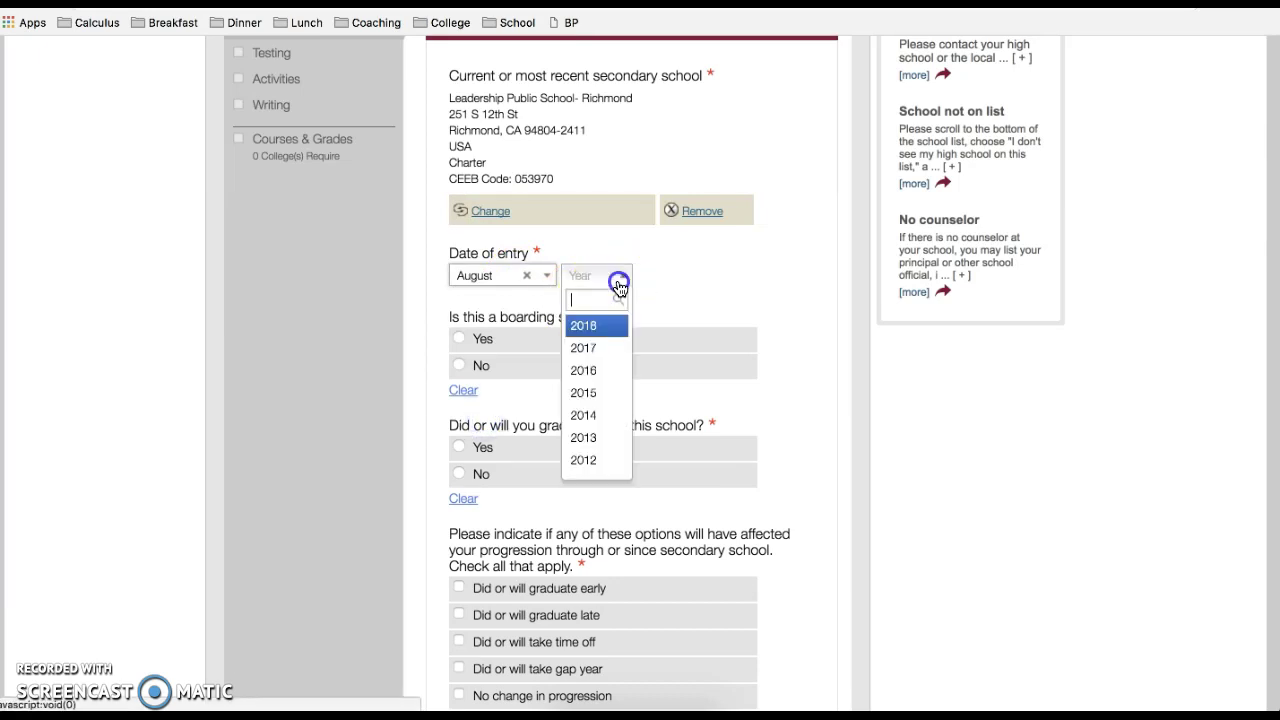
{"action": "left_click", "coordinate": [611, 417]}
{"action": "left_click", "coordinate": [550, 365]}
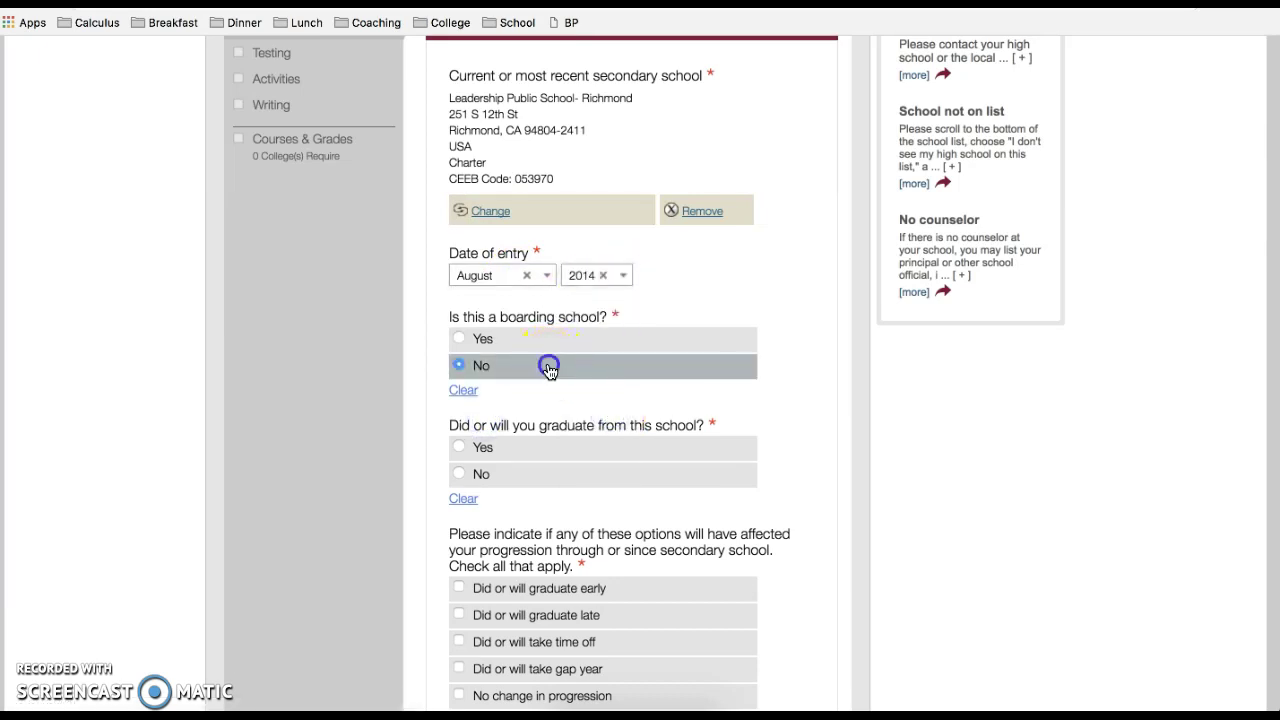
Step: Answer Yes to graduating from this school, with graduation date June 2018 and no change in progression
{"action": "left_click", "coordinate": [515, 448]}
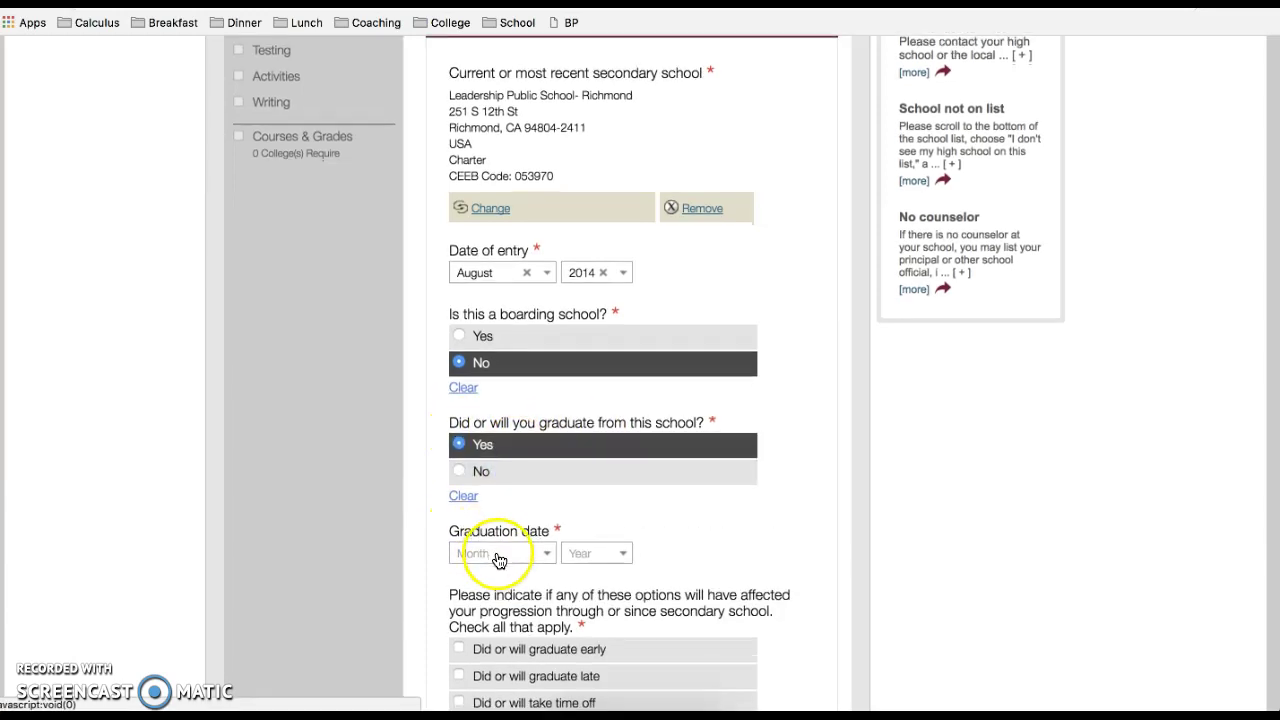
{"action": "scroll", "coordinate": [470, 535], "scroll_direction": "down", "scroll_amount": 1}
{"action": "left_click", "coordinate": [482, 515]}
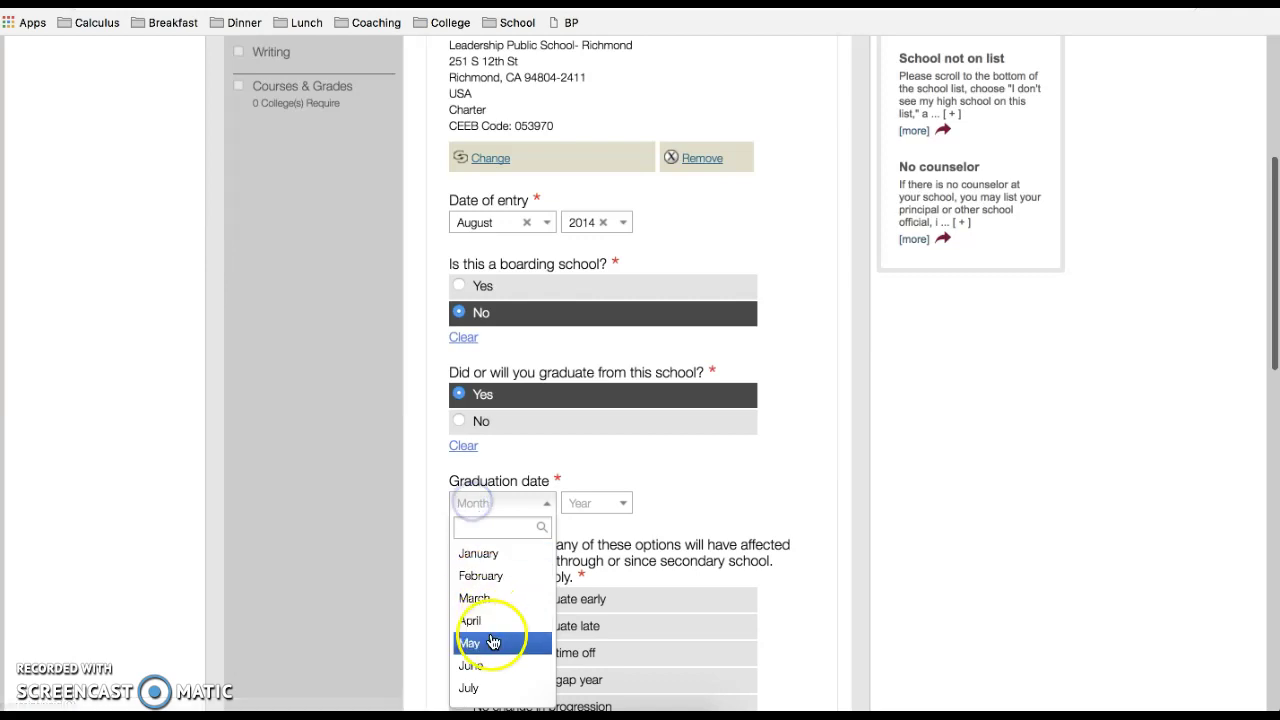
{"action": "left_click", "coordinate": [493, 658]}
{"action": "left_click", "coordinate": [591, 505]}
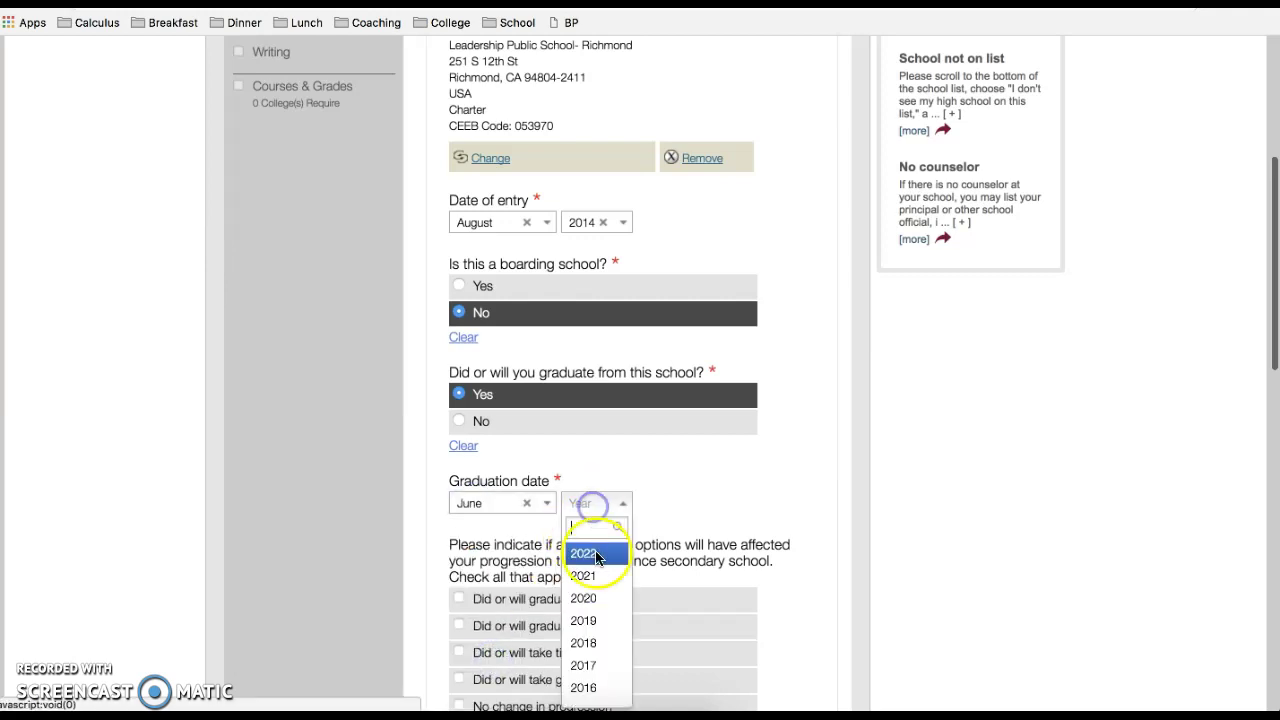
{"action": "left_click", "coordinate": [598, 643]}
{"action": "left_click", "coordinate": [799, 520]}
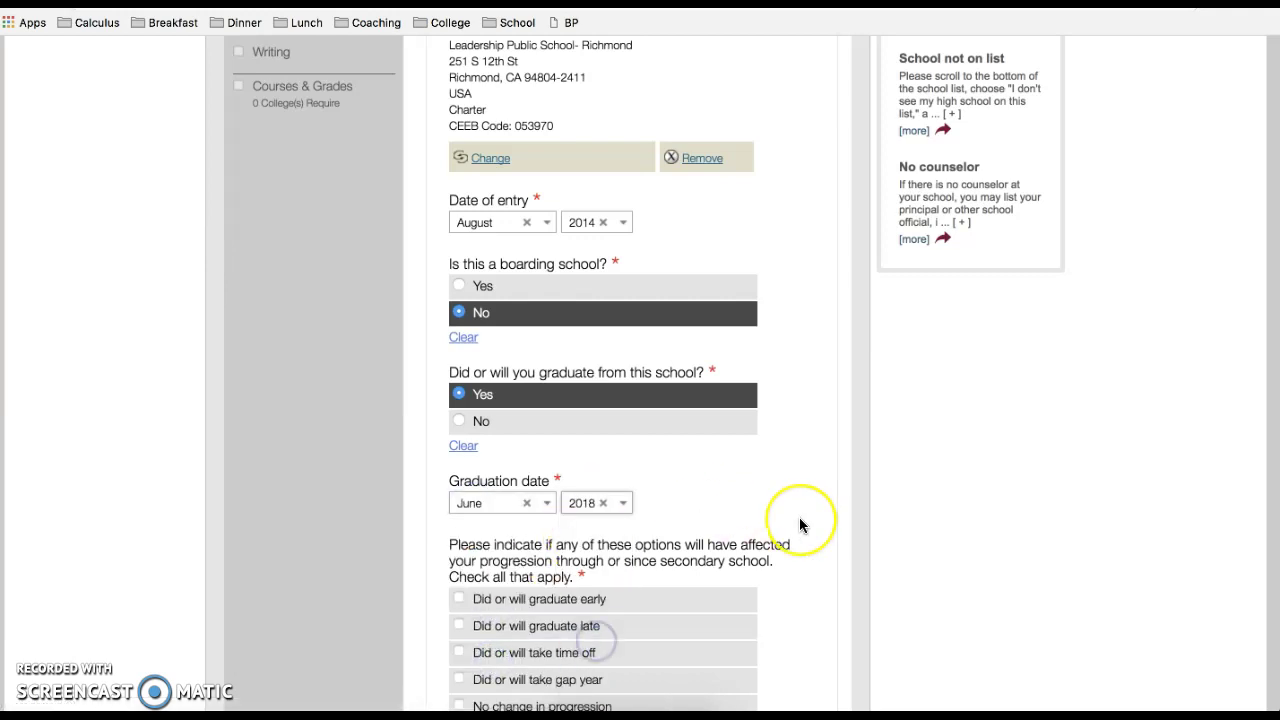
{"action": "scroll", "coordinate": [799, 520], "scroll_direction": "down", "scroll_amount": 4}
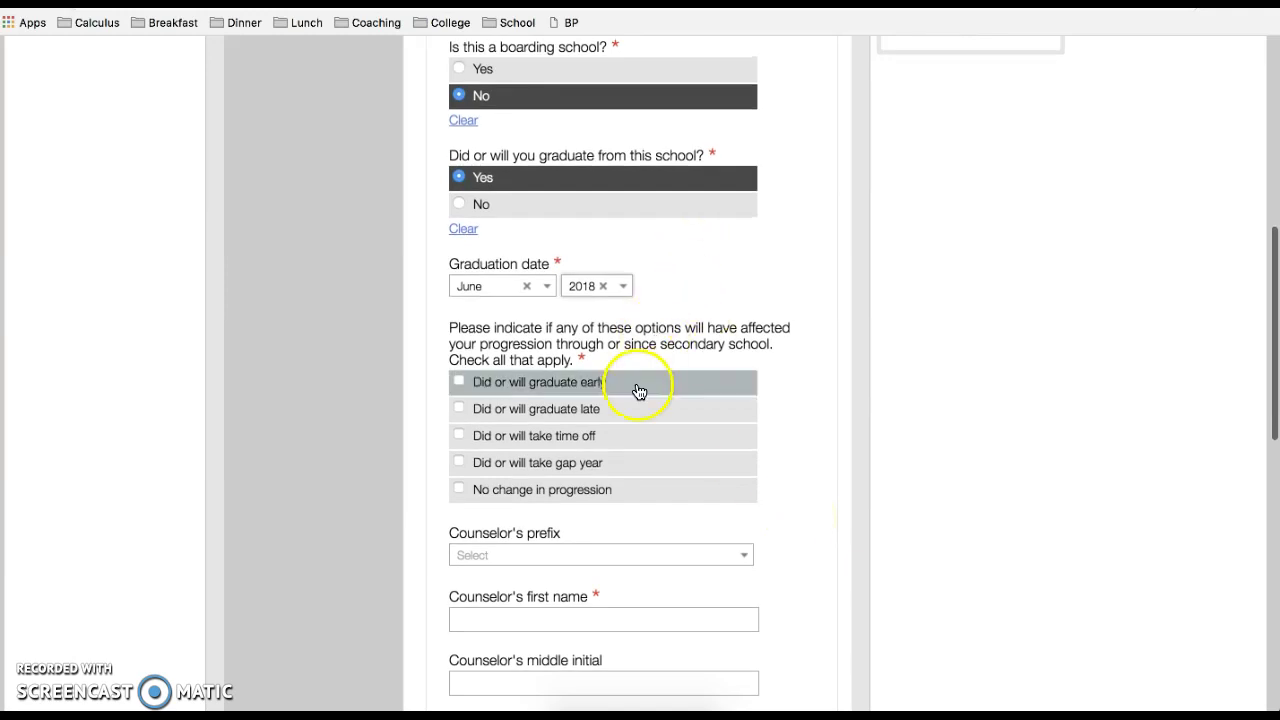
{"action": "left_click", "coordinate": [456, 489]}
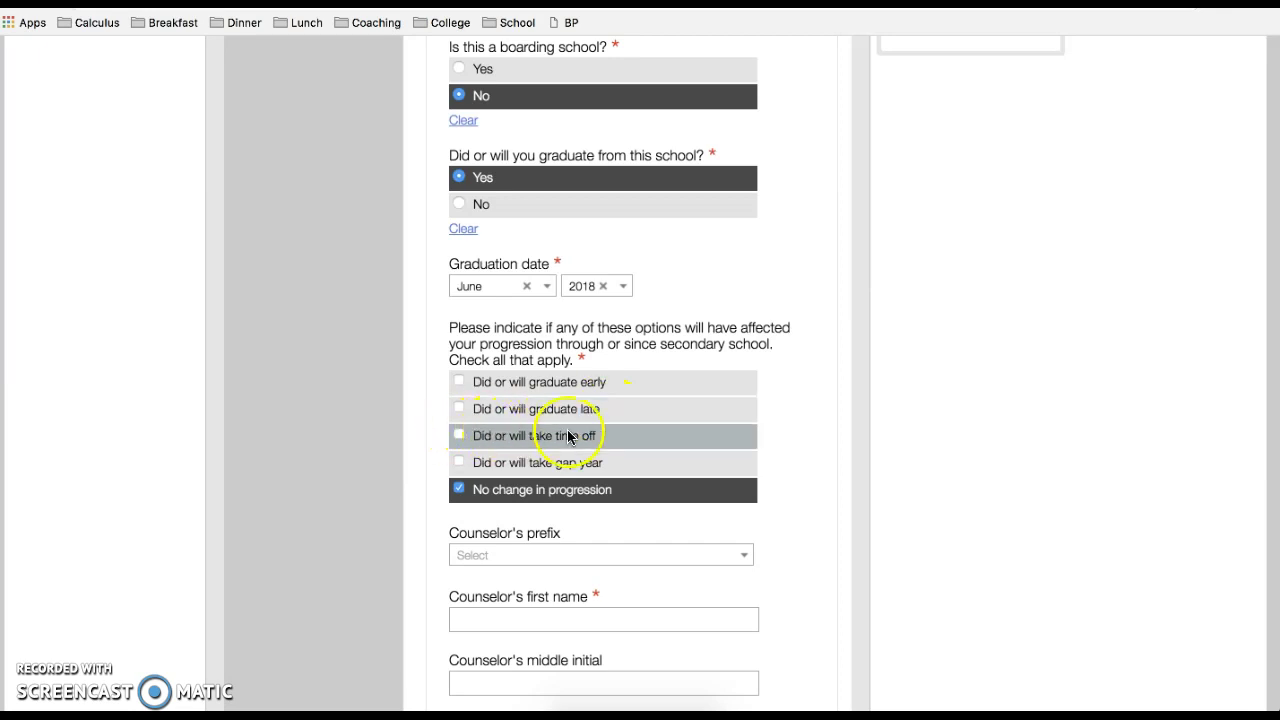
Step: Fill in the counselor's name, job title College Counselor, email, phone and extension, and continue to Other Secondary Schools
{"action": "scroll", "coordinate": [505, 547], "scroll_direction": "down", "scroll_amount": 2}
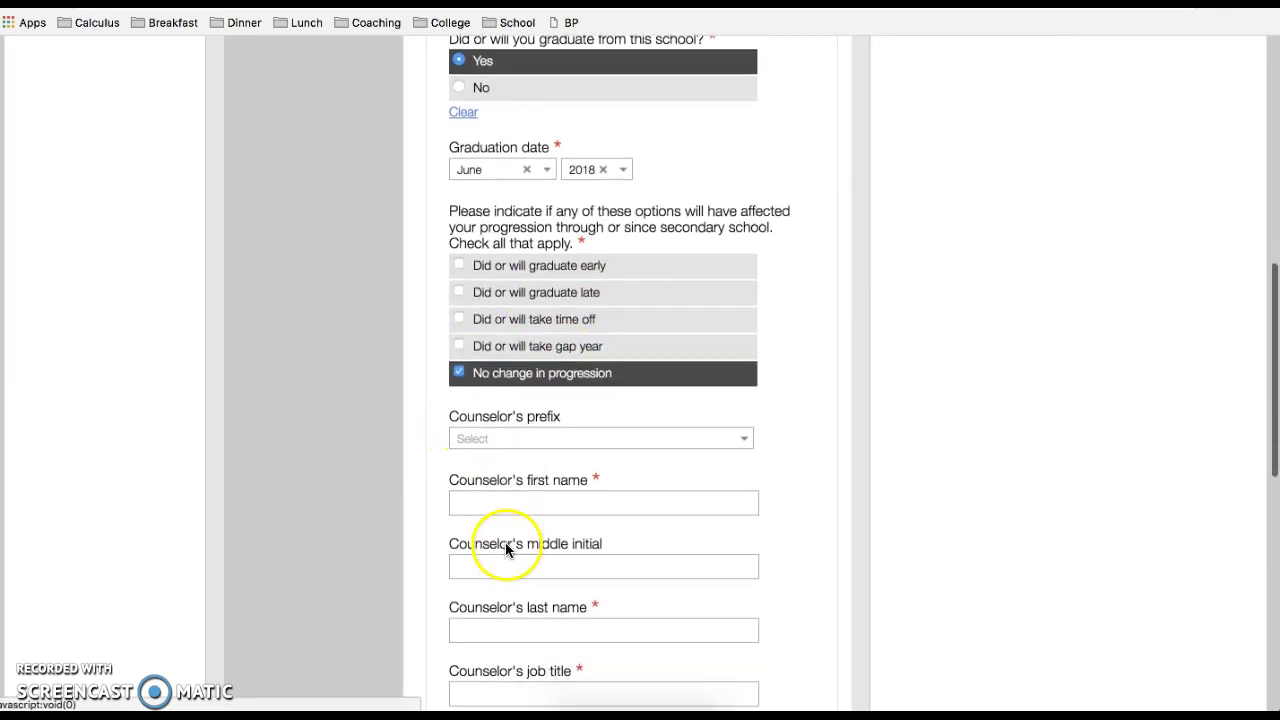
{"action": "left_click", "coordinate": [509, 505]}
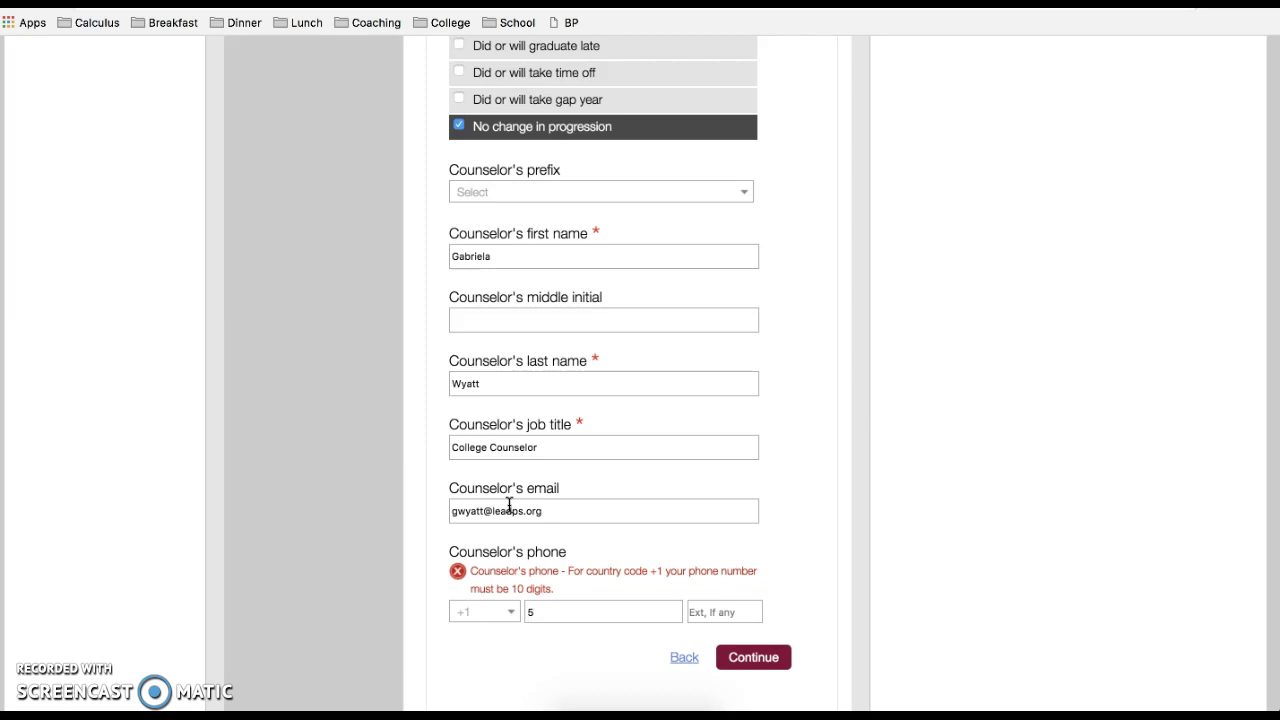
{"action": "key", "text": "BackSpace"}
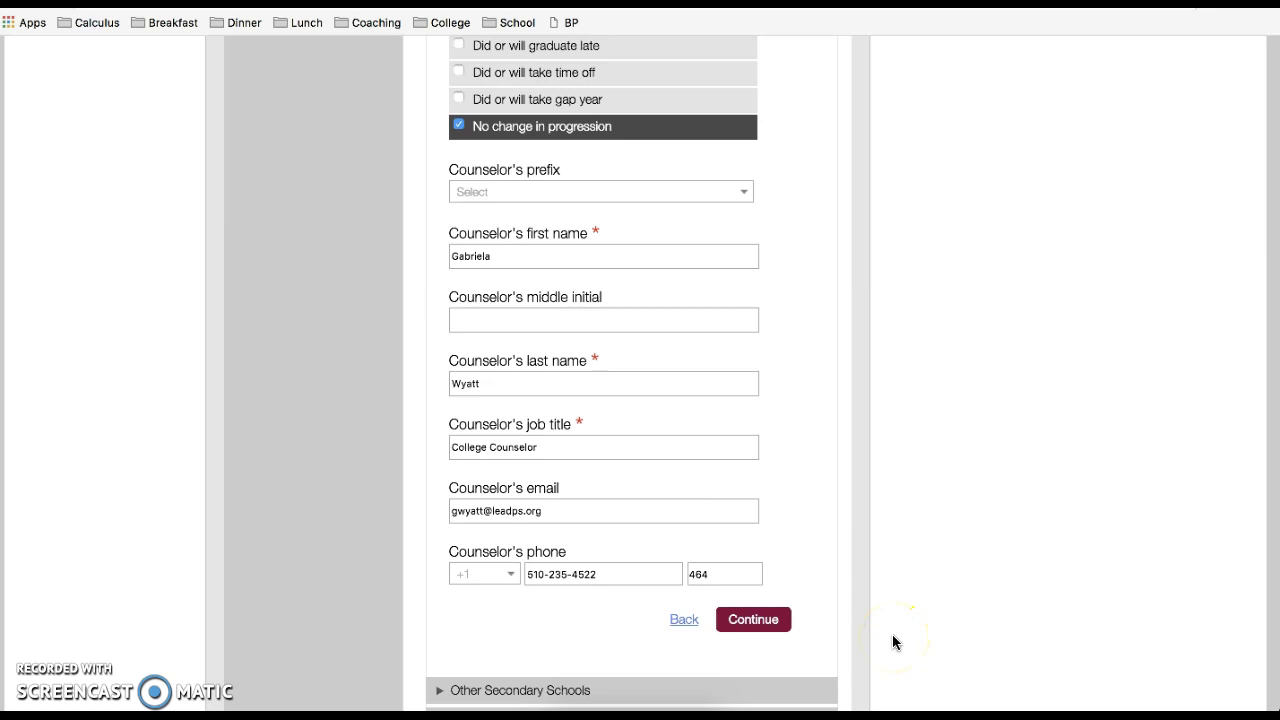
{"action": "left_click", "coordinate": [741, 621]}
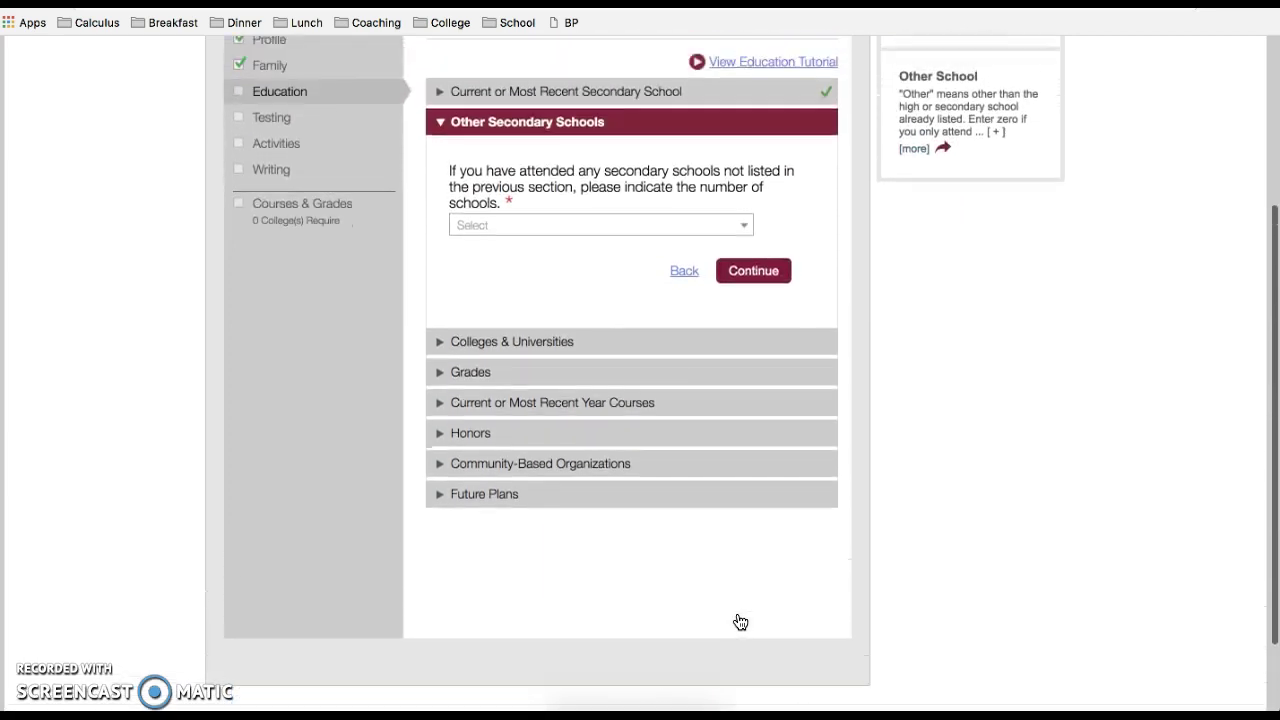
Step: Set the number of other secondary schools attended to 1
{"action": "scroll", "coordinate": [740, 622], "scroll_direction": "up", "scroll_amount": 2}
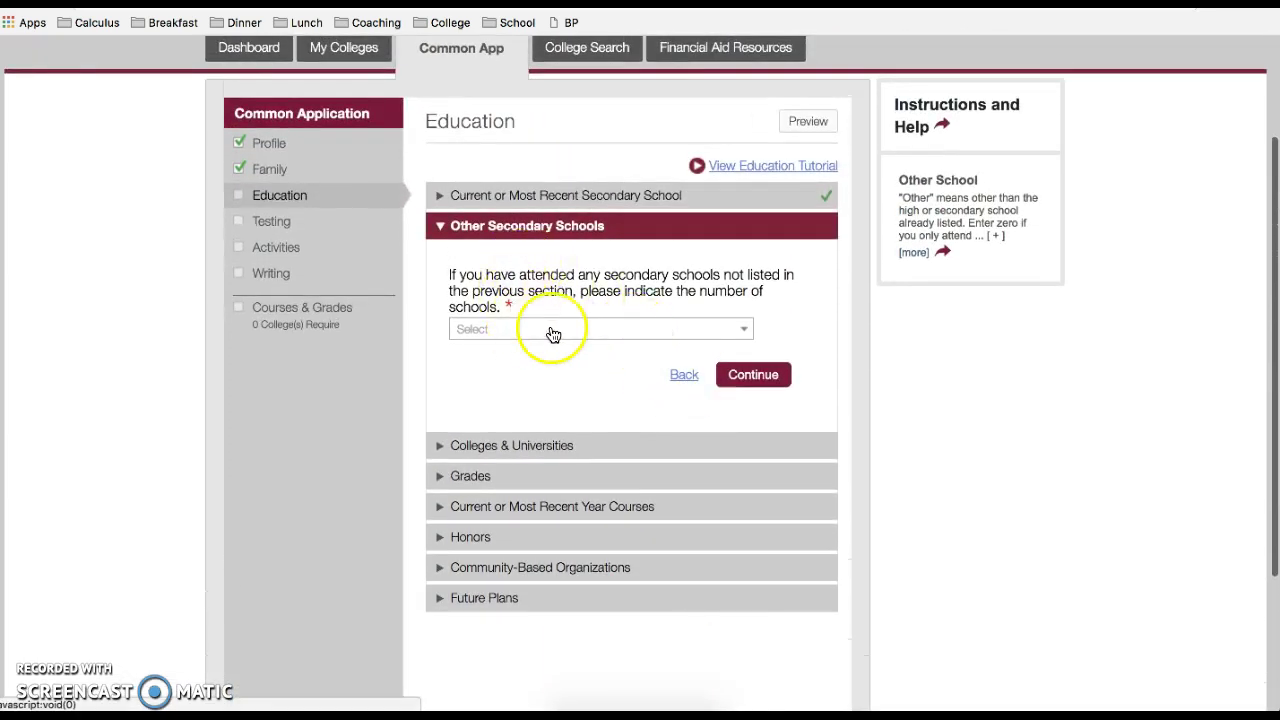
{"action": "left_click", "coordinate": [627, 333]}
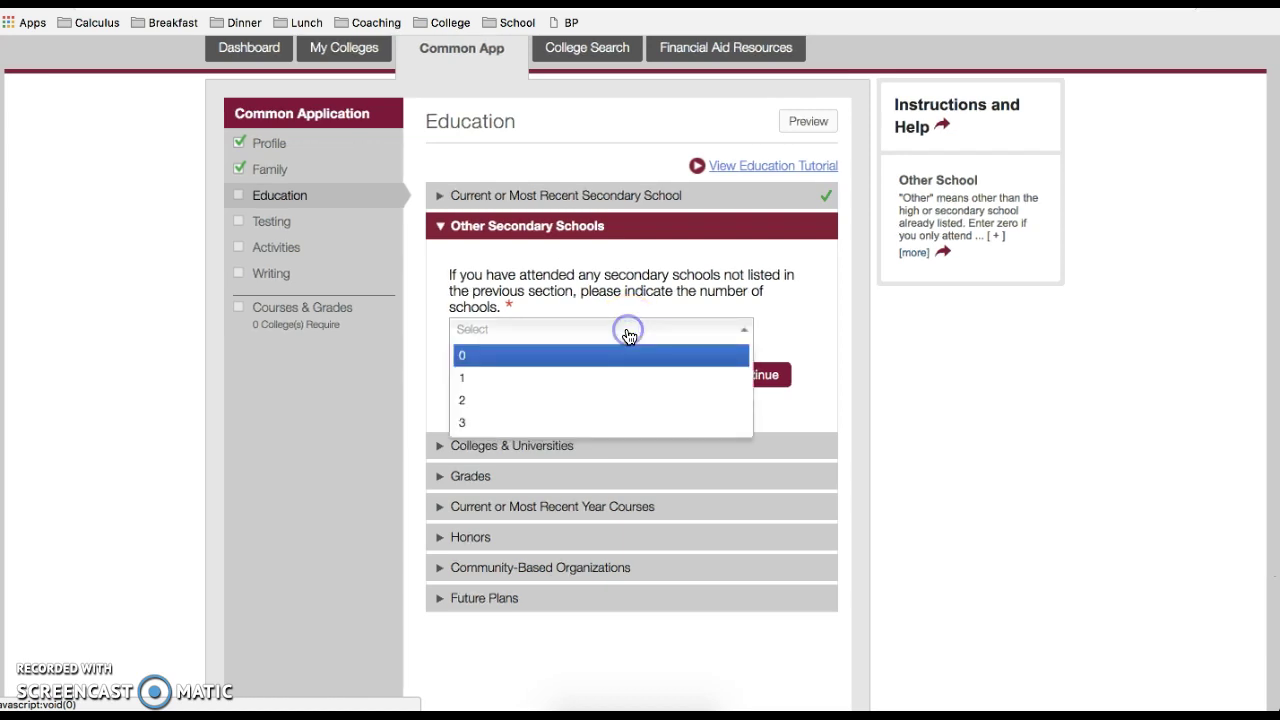
{"action": "left_click", "coordinate": [580, 377]}
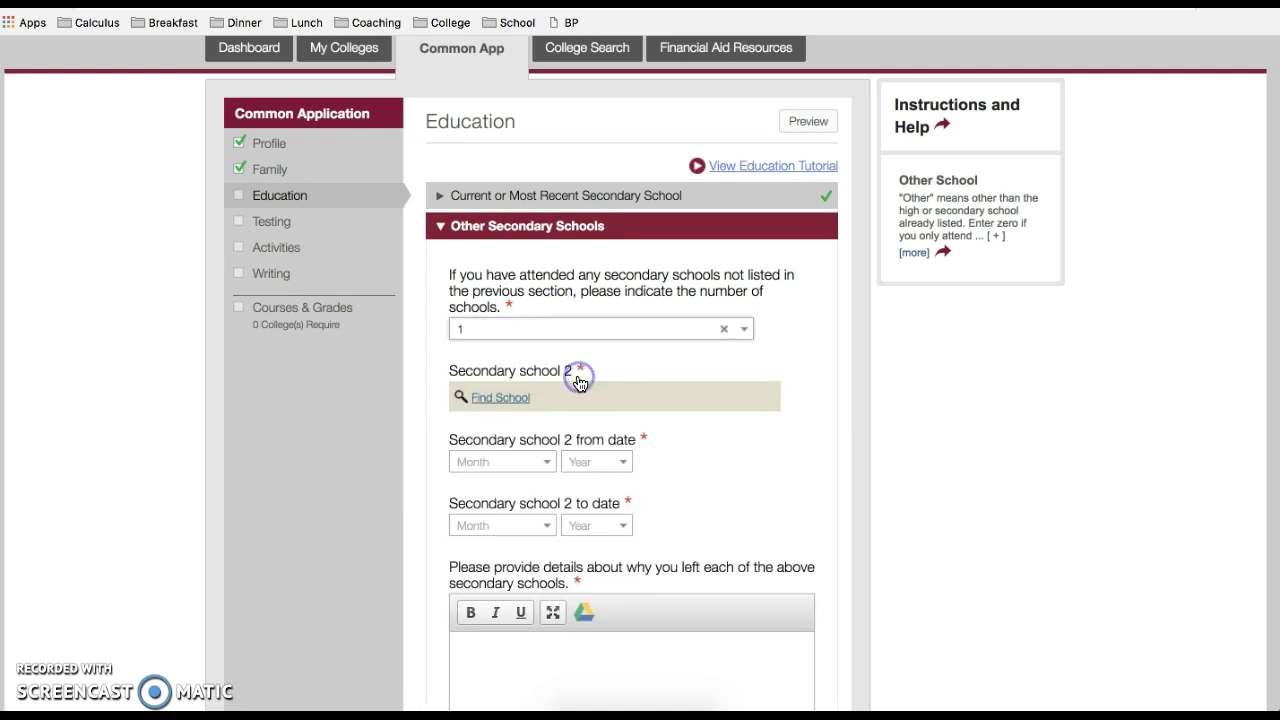
Step: Open the school finder for Secondary school 2 and filter by school name "kennedy" and city "Richmond"
{"action": "left_click", "coordinate": [506, 400]}
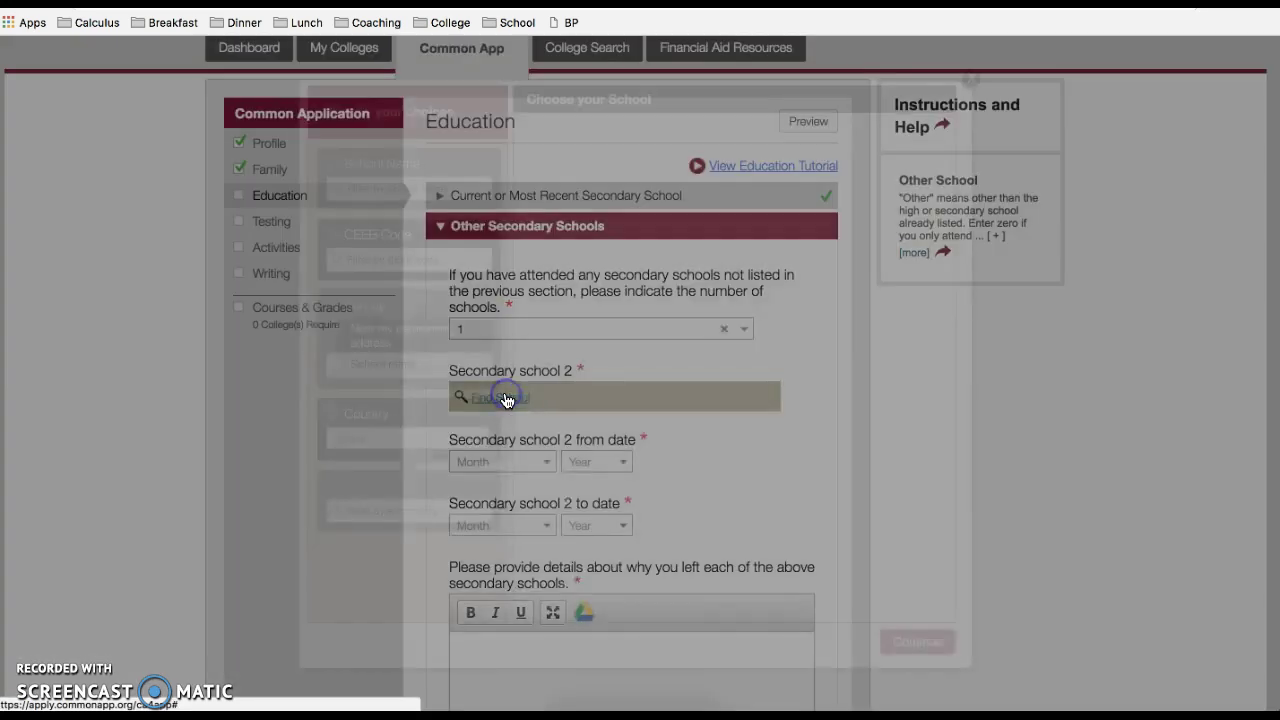
{"action": "left_click", "coordinate": [398, 187]}
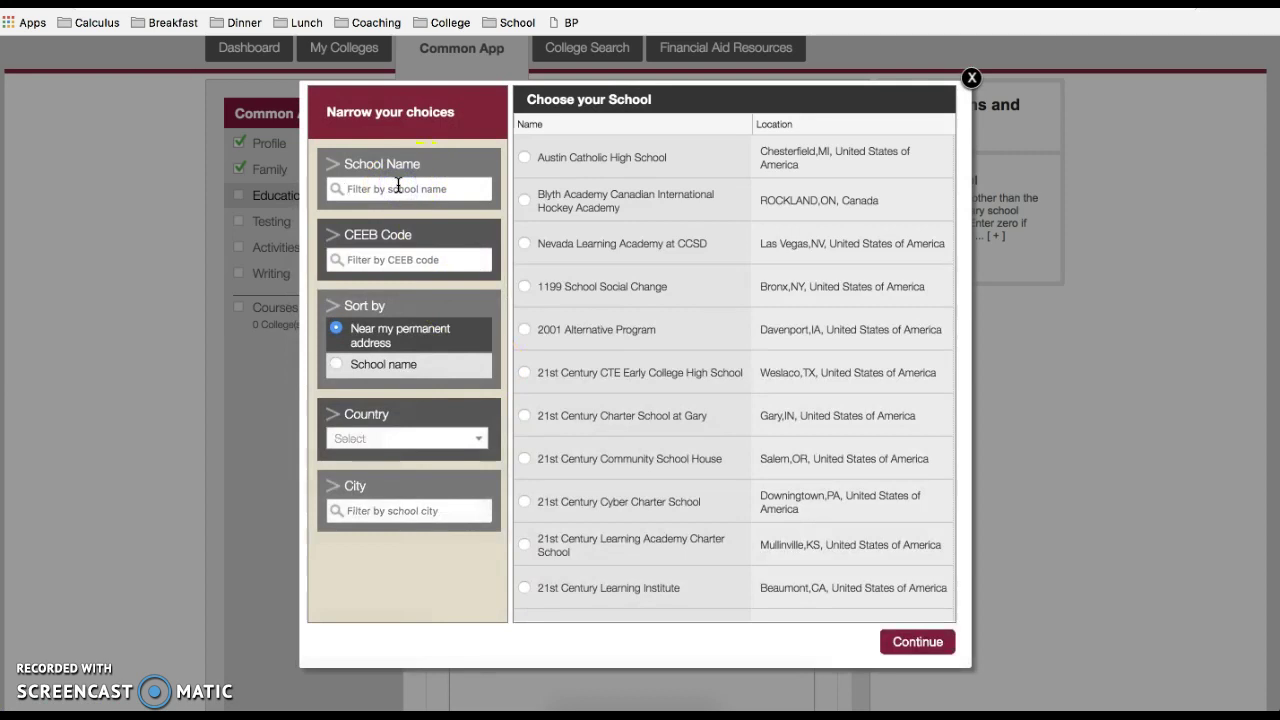
{"action": "type", "text": "kennedy"}
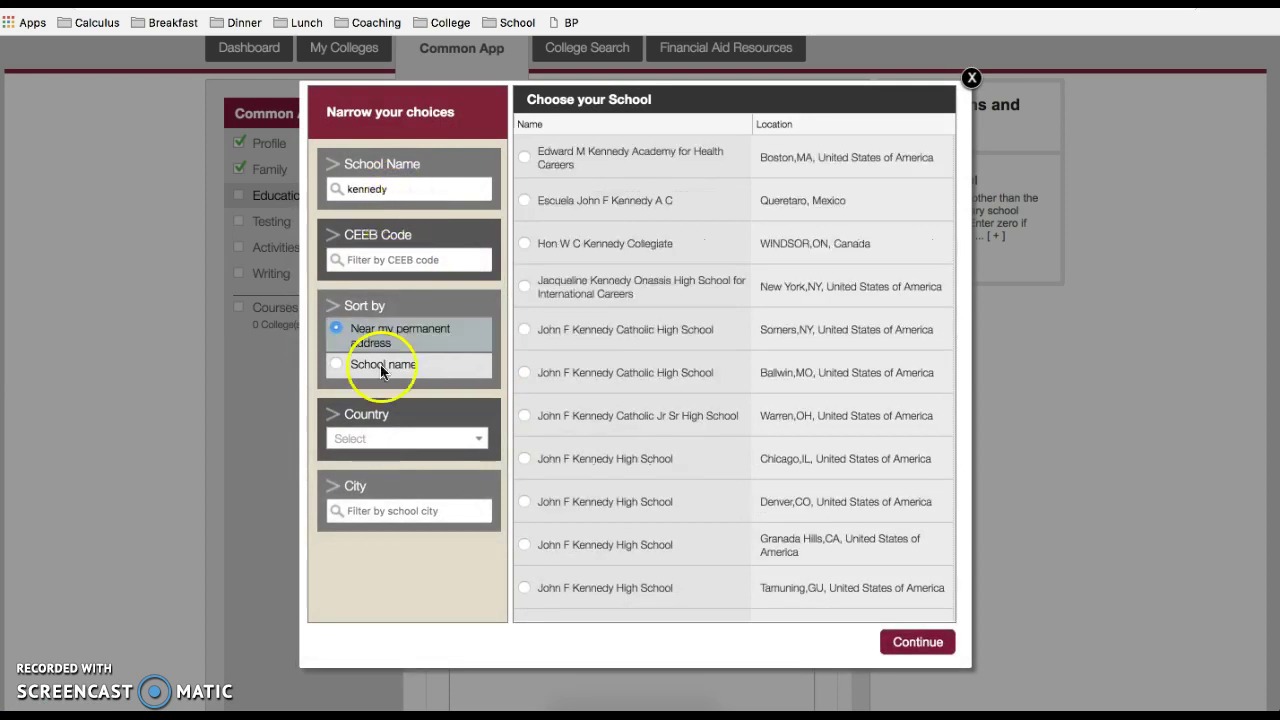
{"action": "type", "text": "Richmond"}
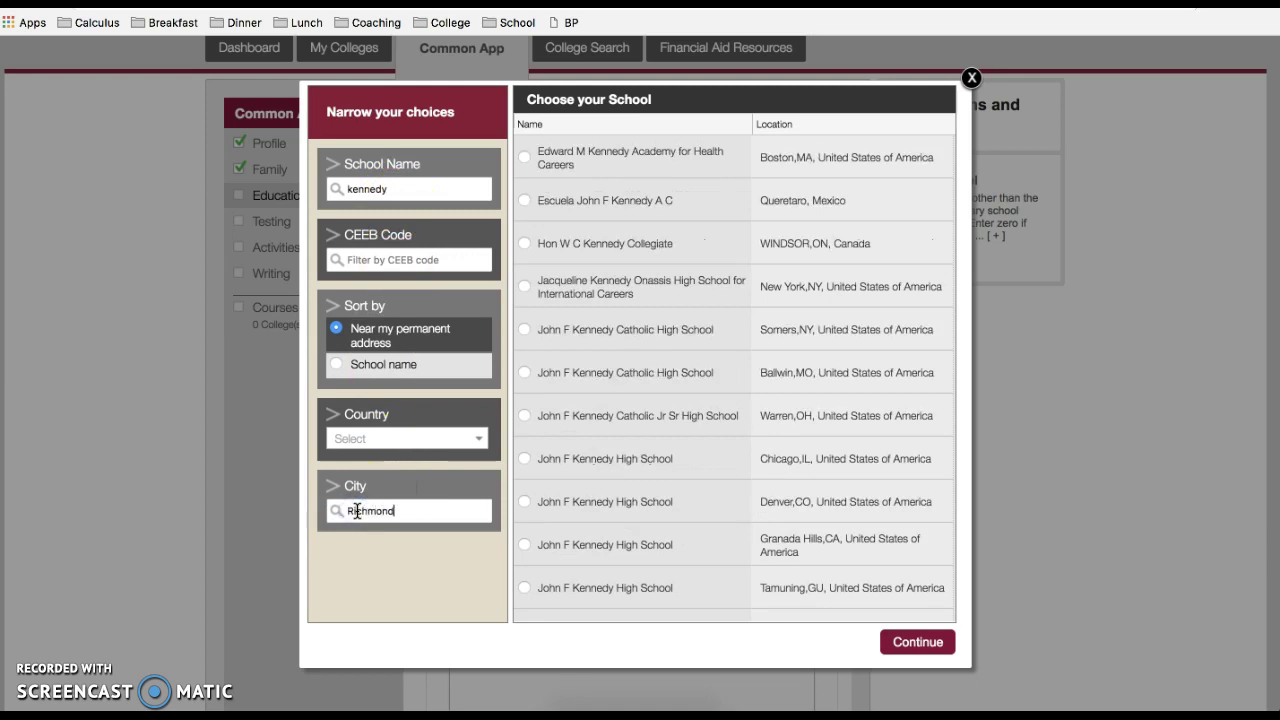
{"action": "left_click", "coordinate": [444, 560]}
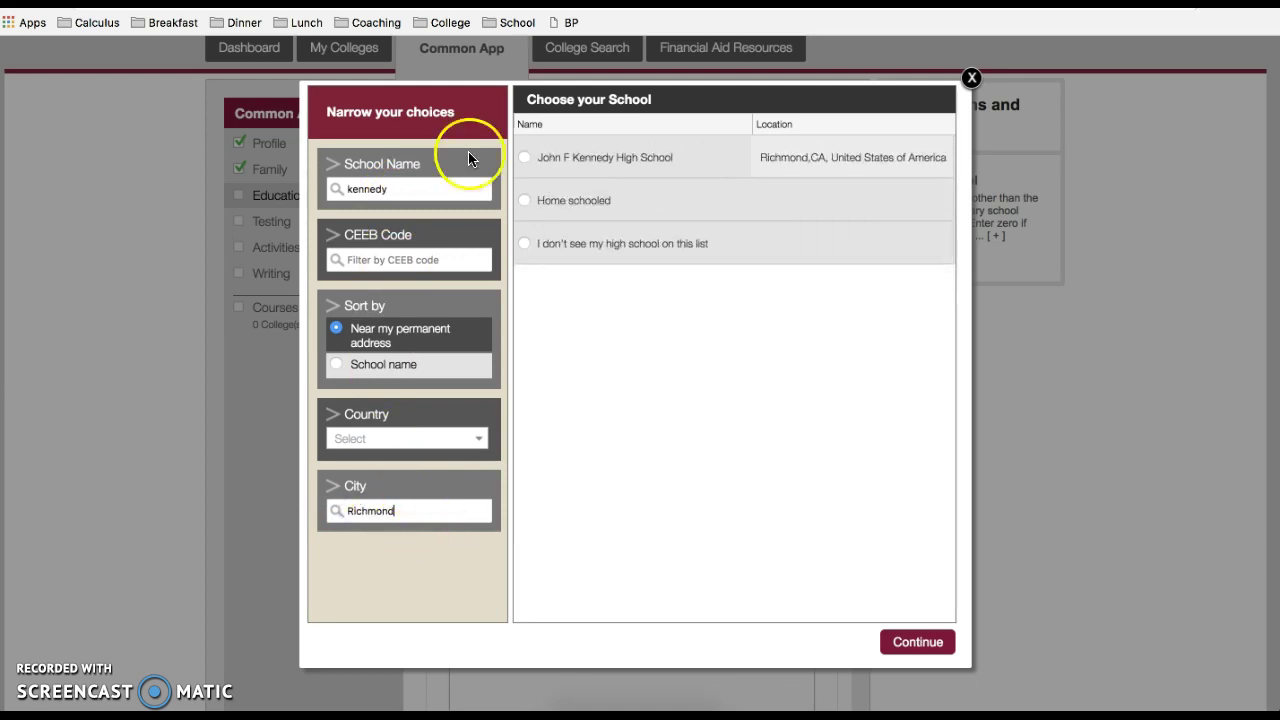